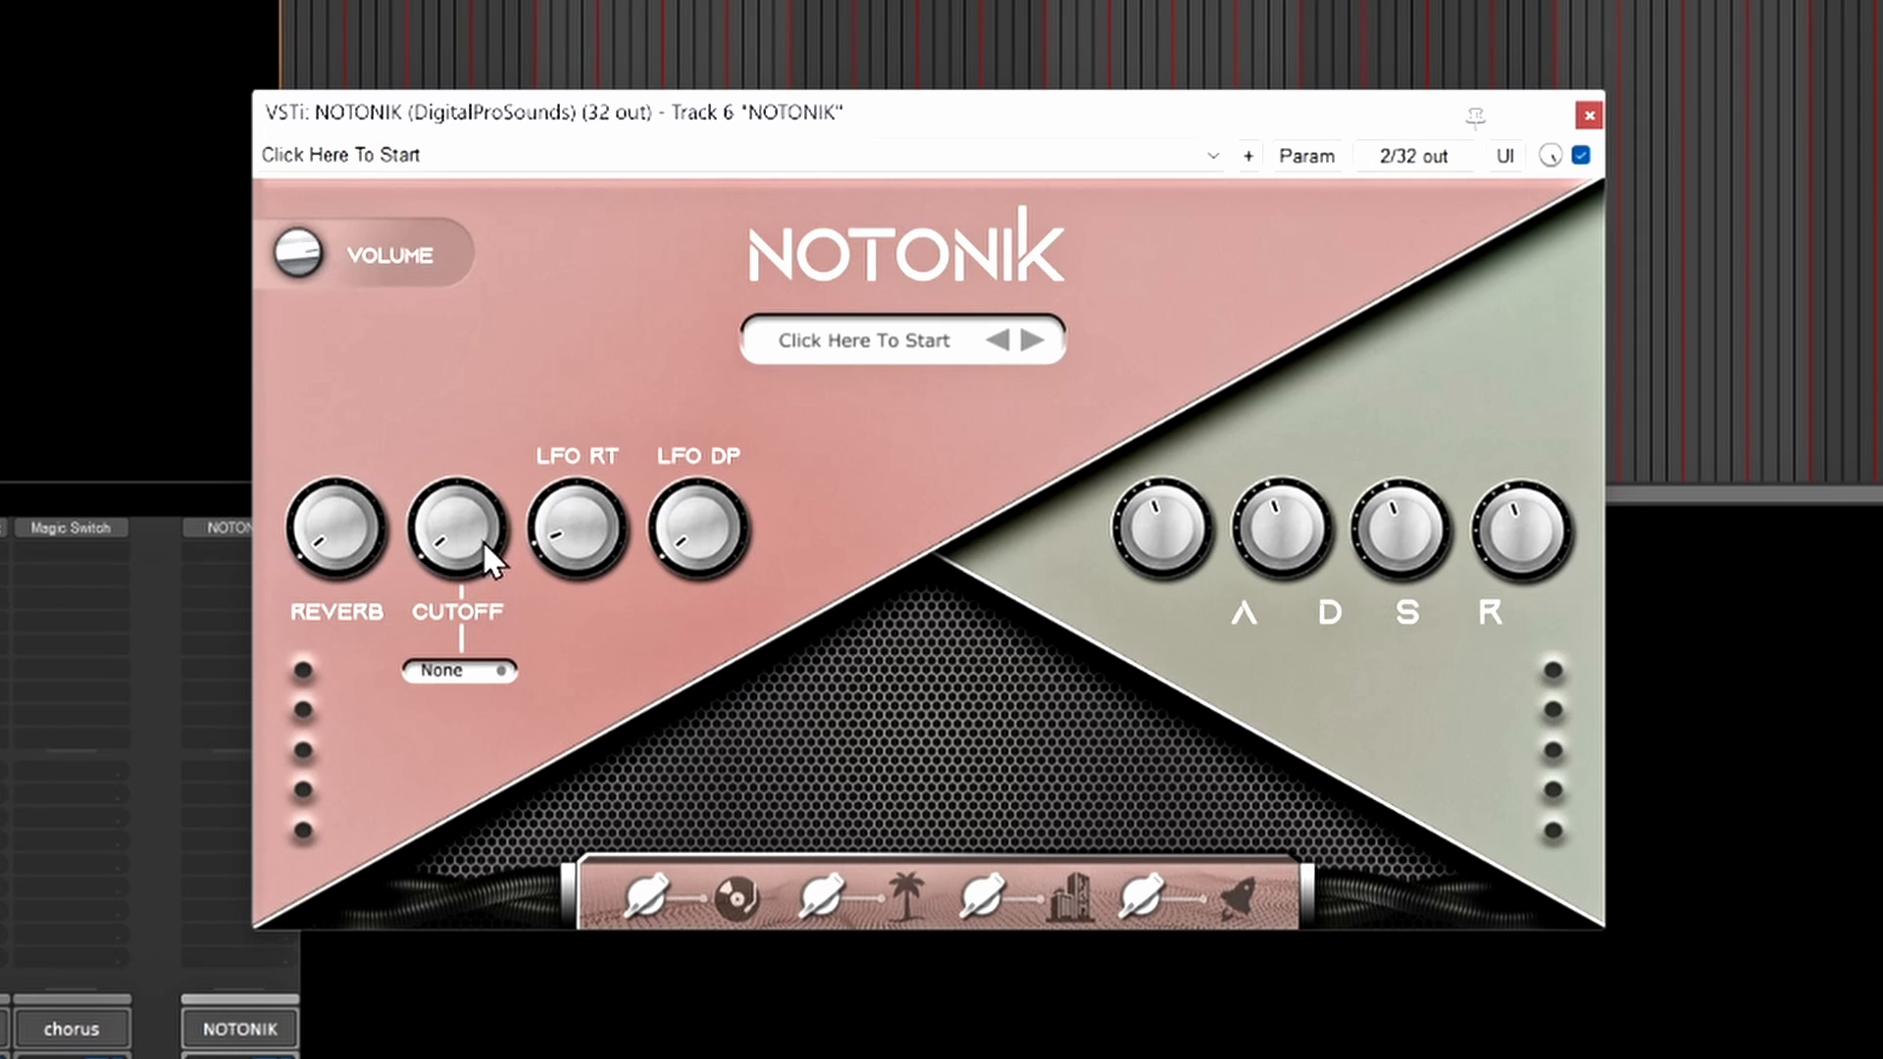
left_click(498, 670)
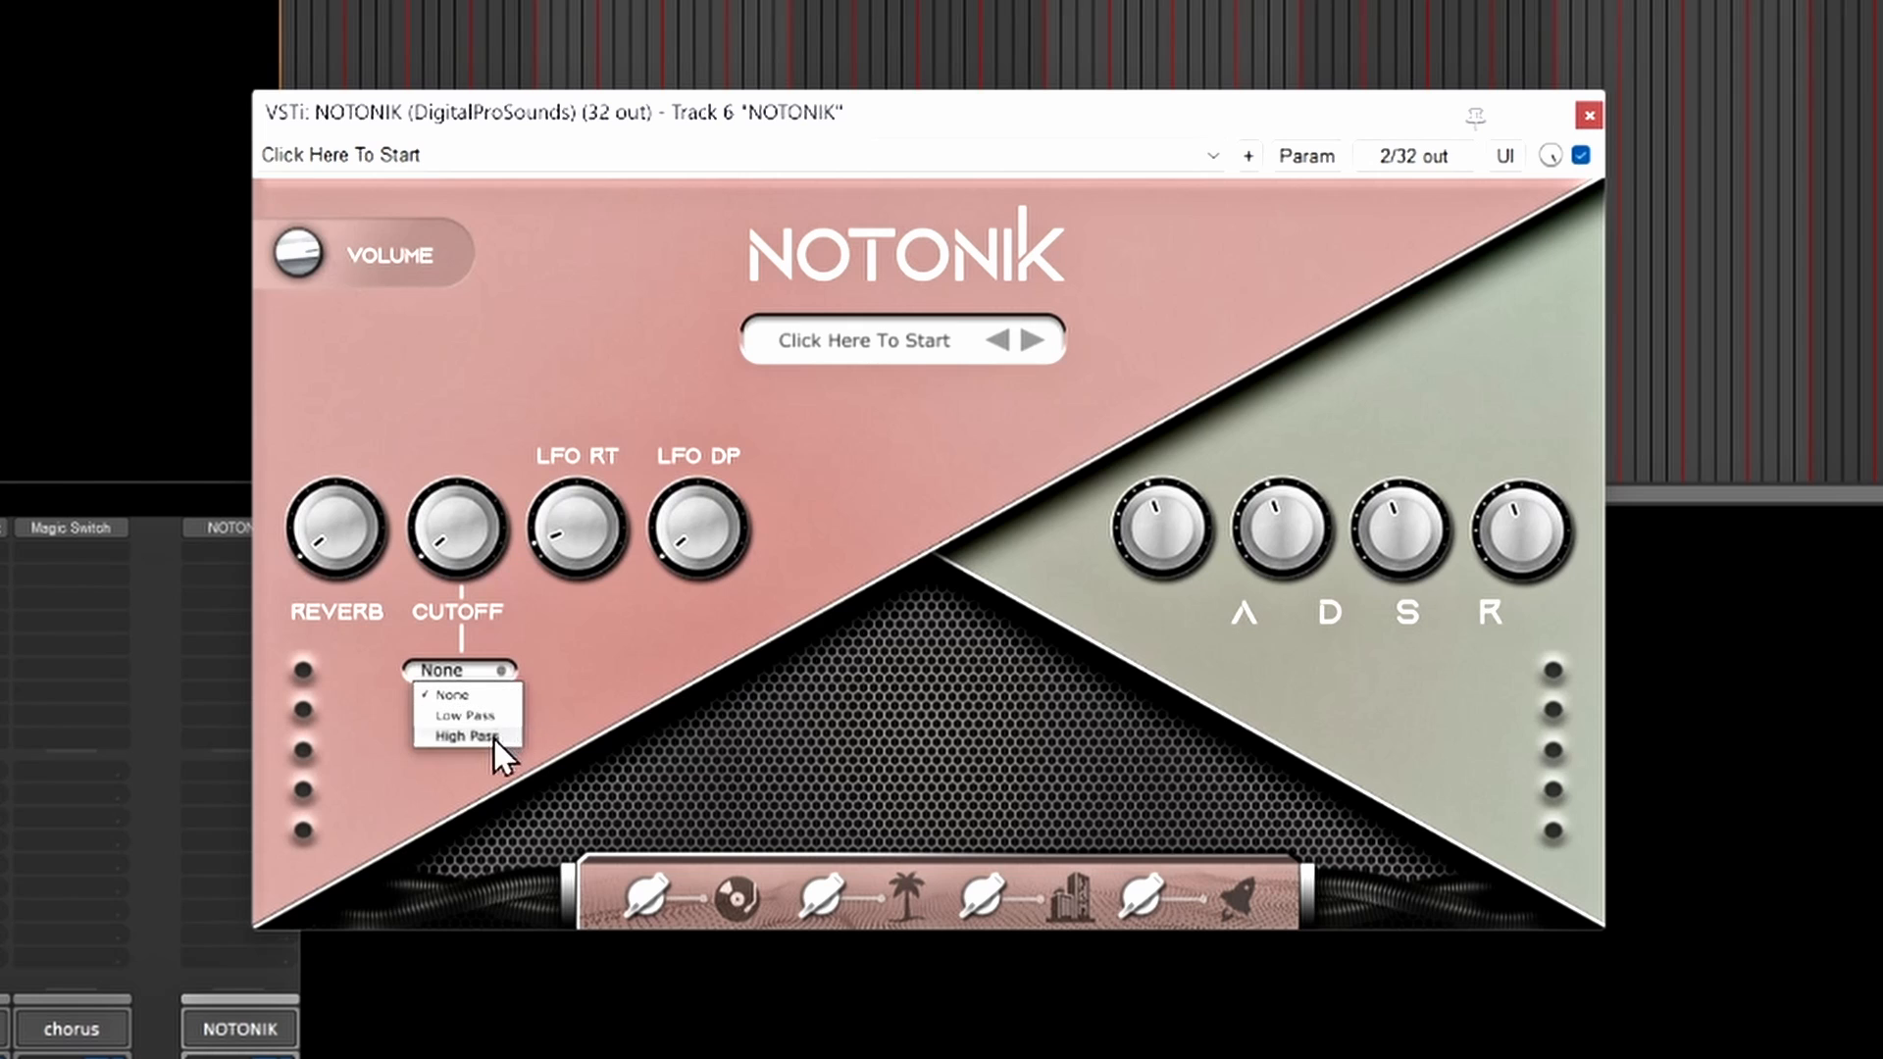
left_click(667, 627)
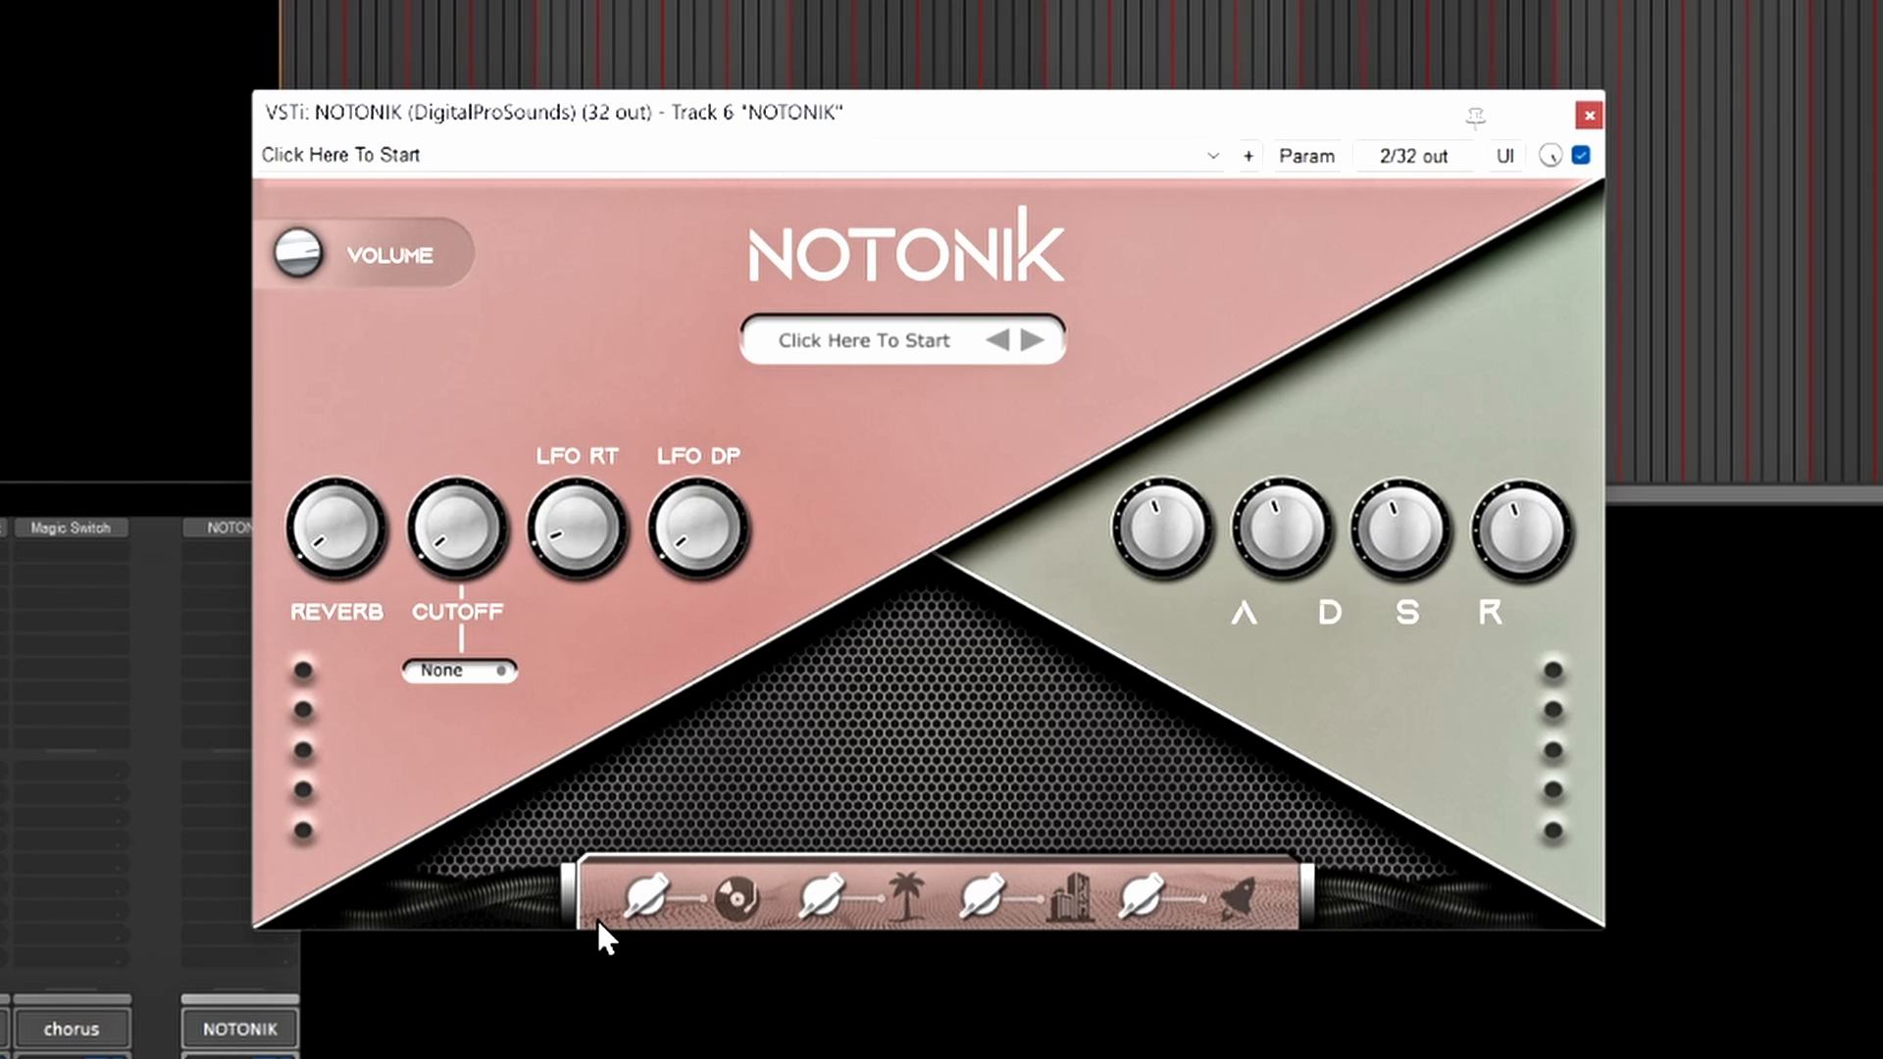
Step: Load the DREAMS - E(b)min preset from the NOTONIK instrument list and step forward through DROPS - A(b)maj to ECLIPSE - Amin
left_click(913, 330)
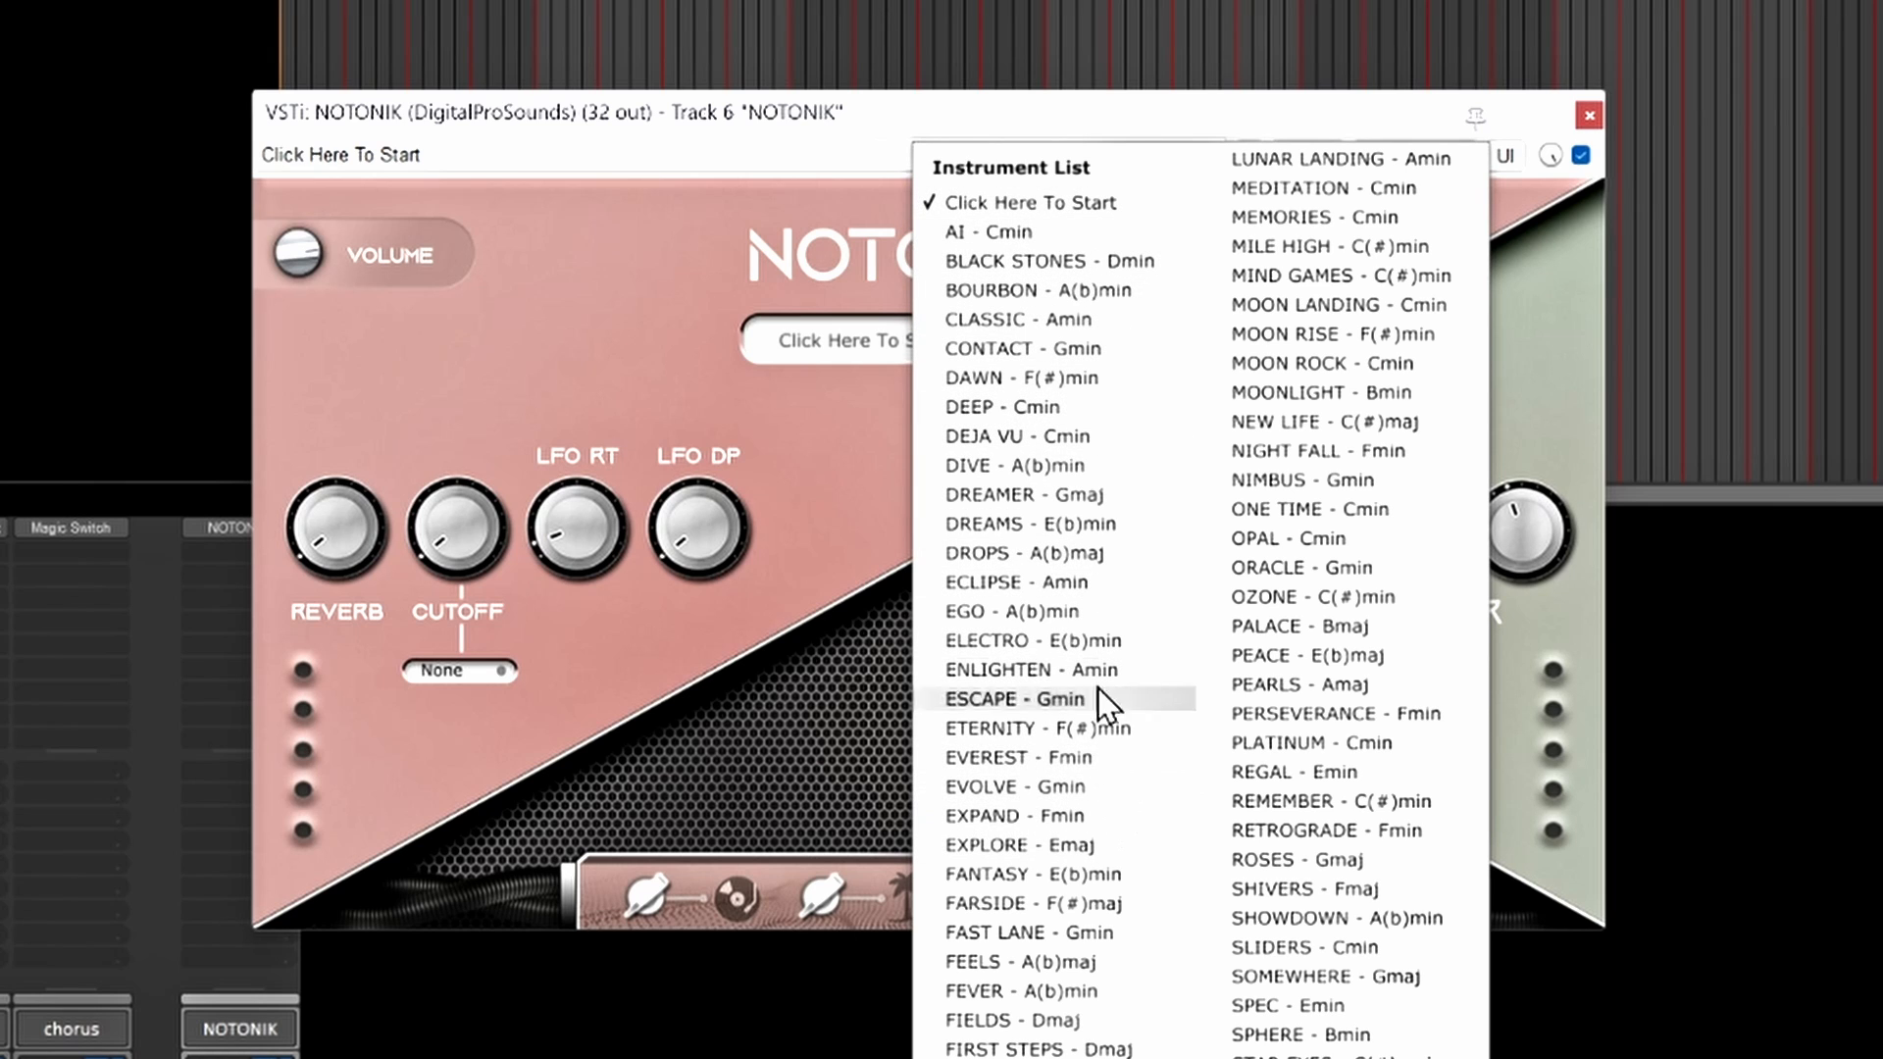
left_click(1081, 491)
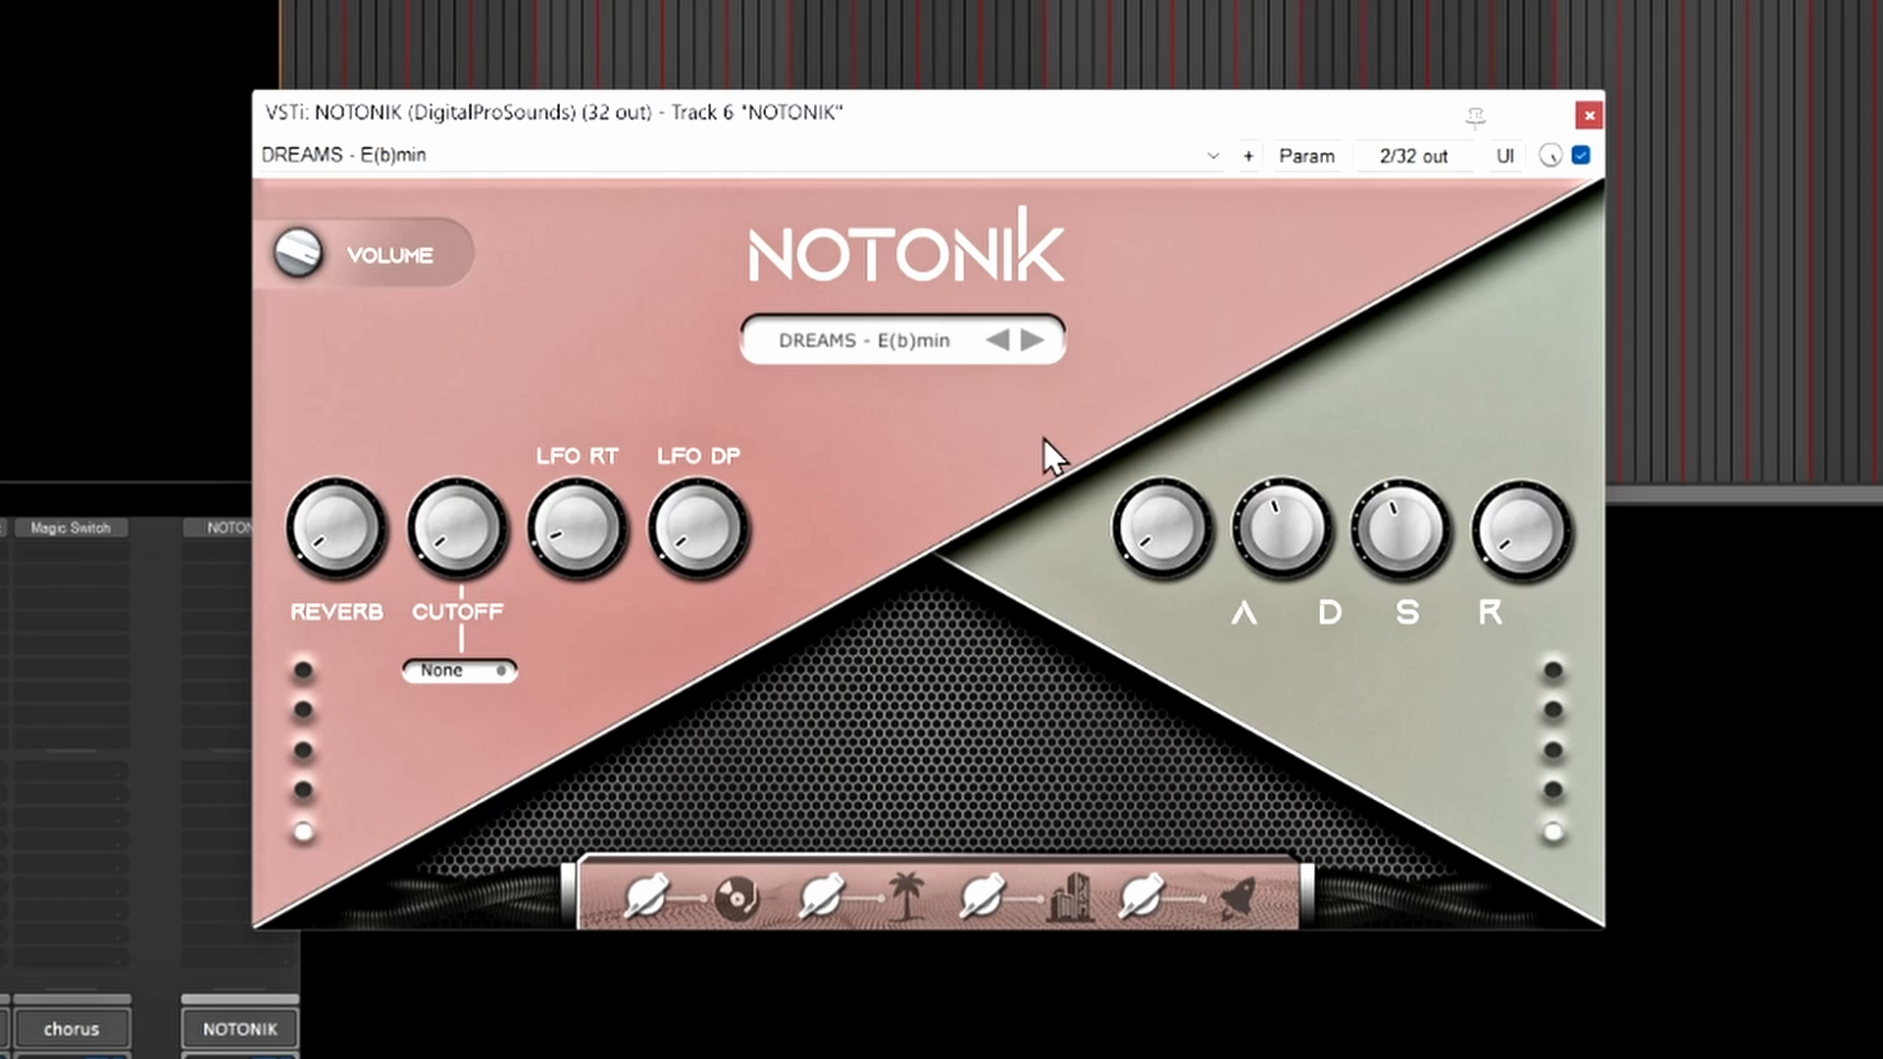
left_click(1033, 344)
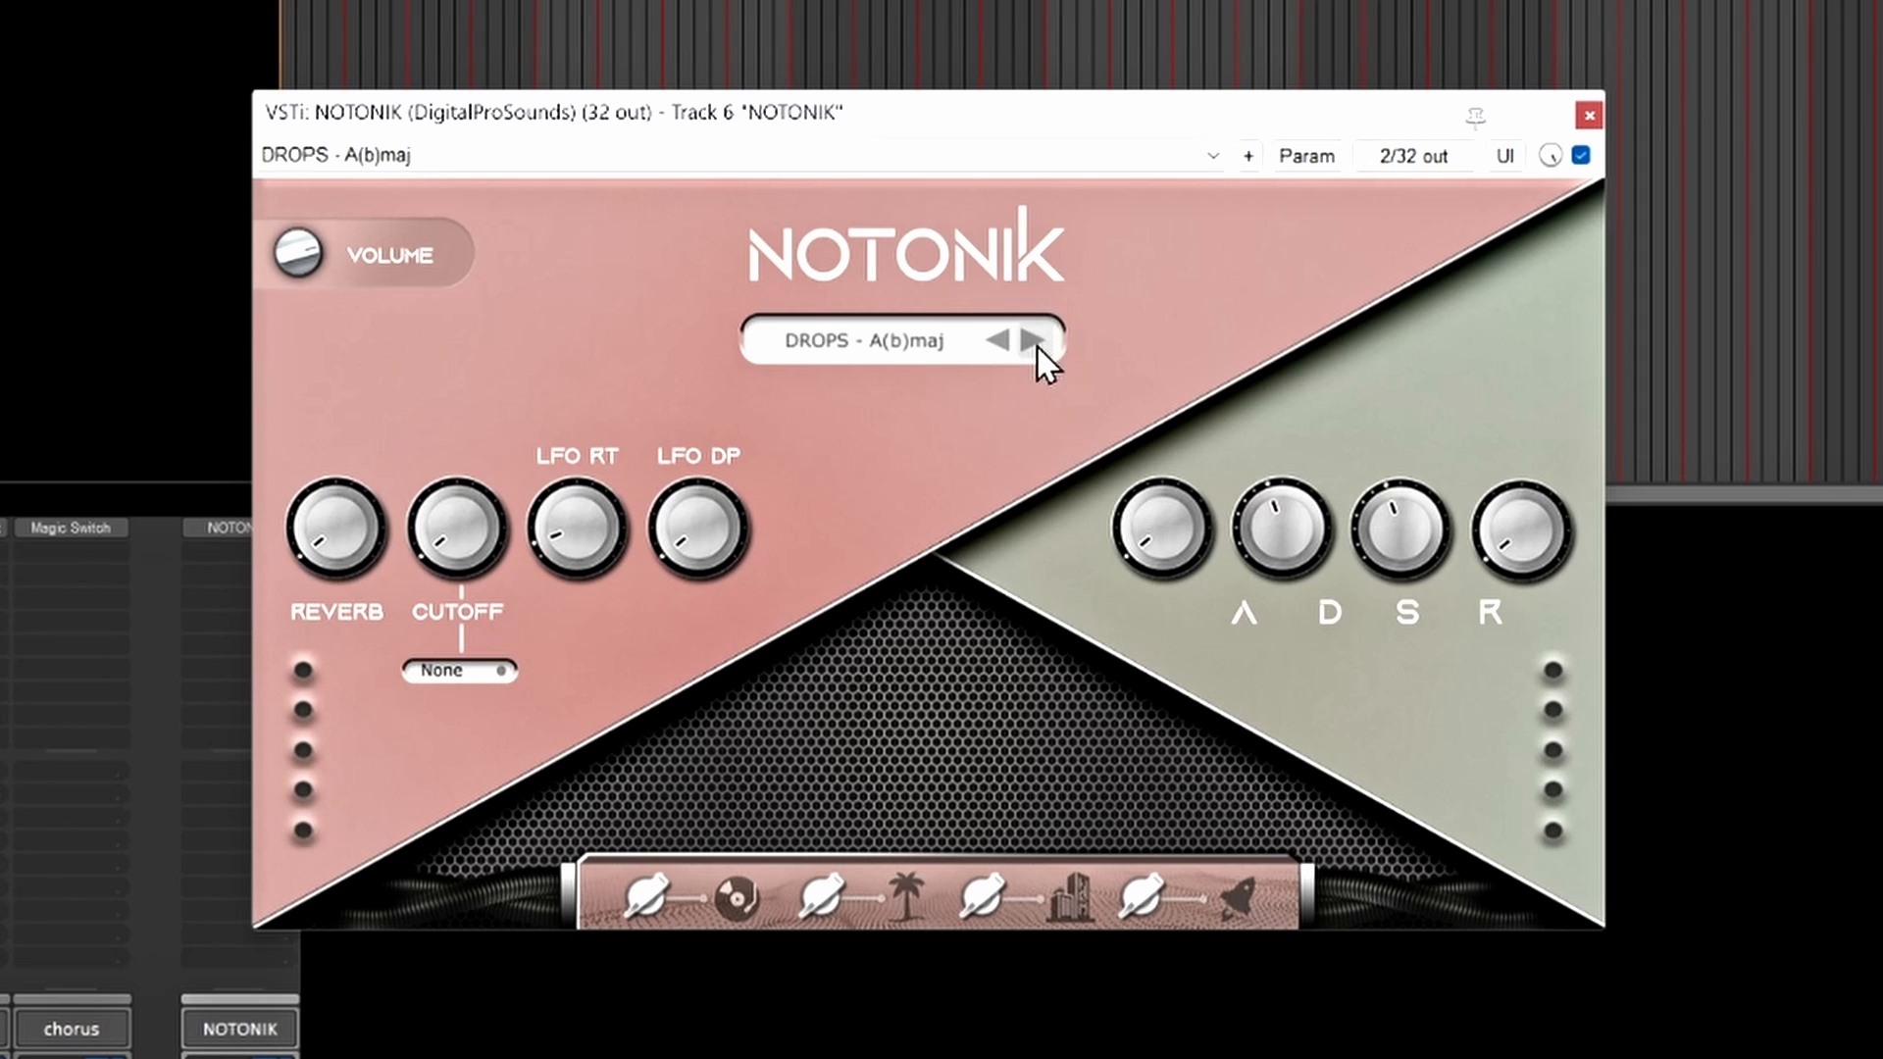
left_click(1034, 346)
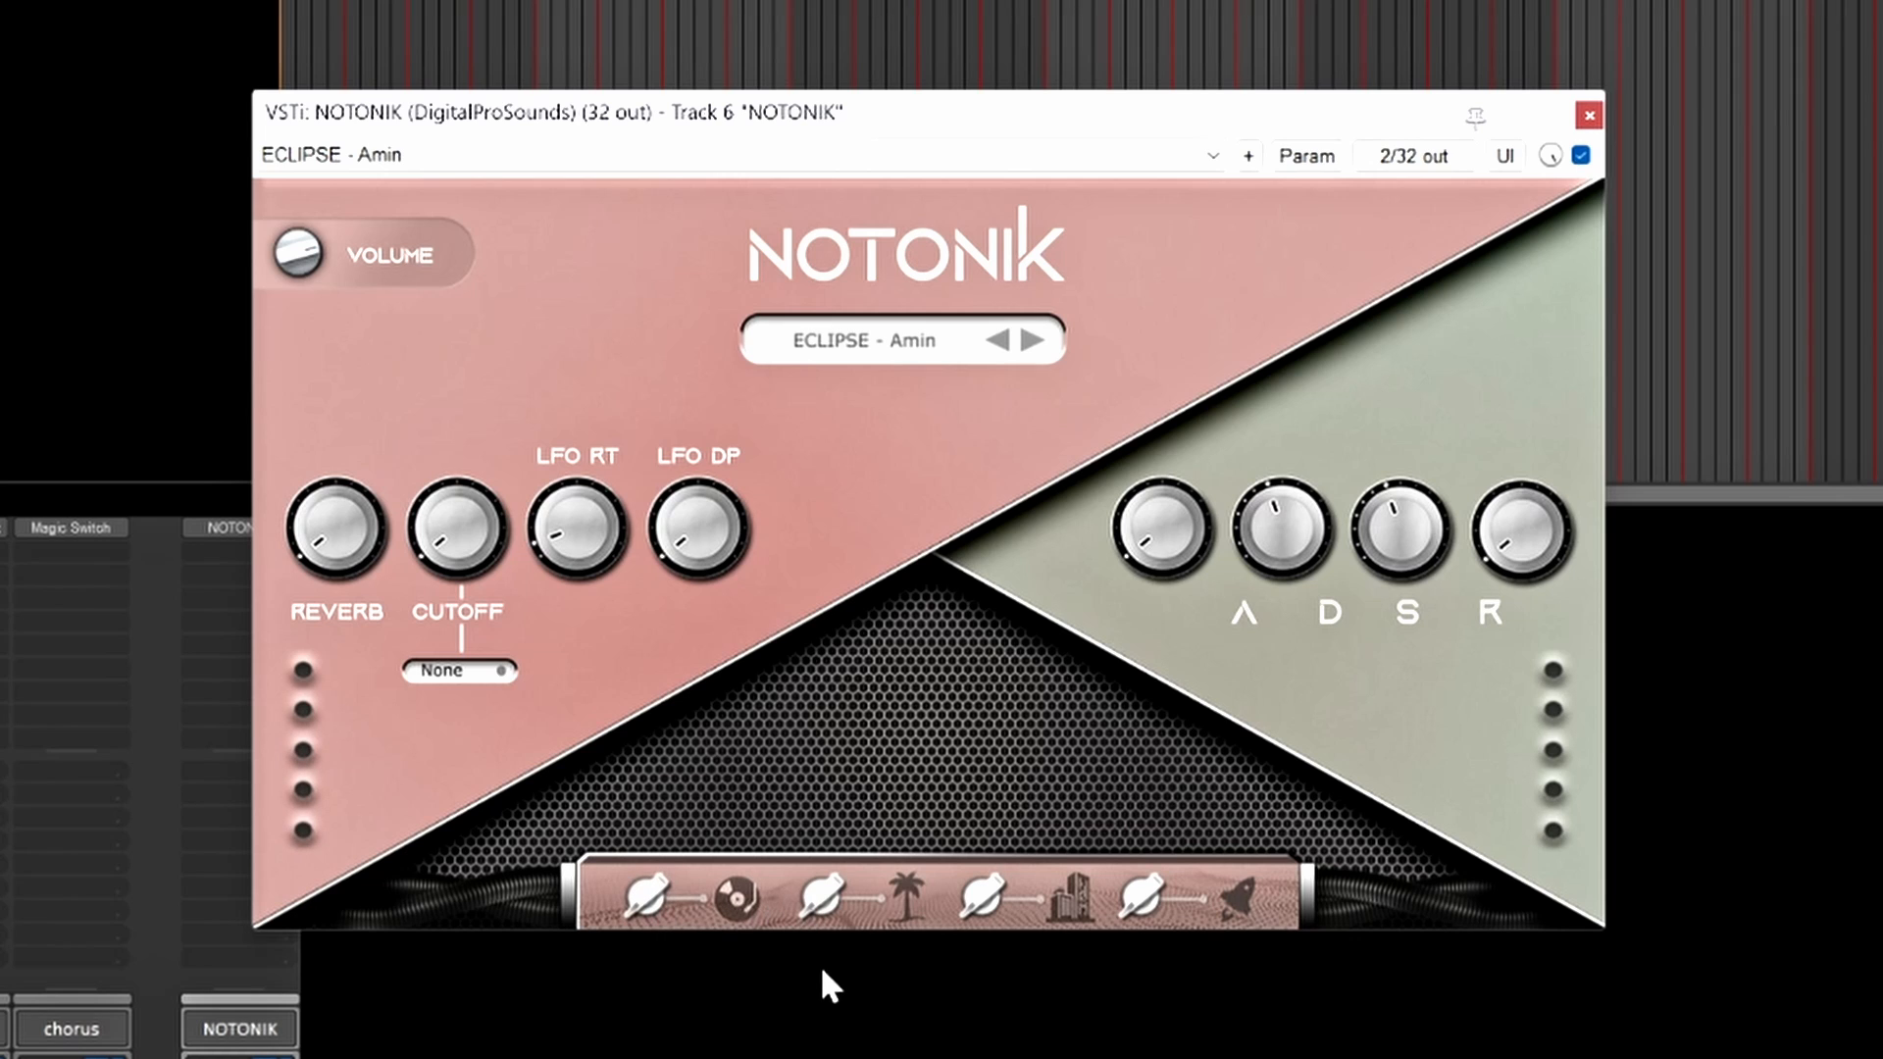
Step: Try out different settings of the NOTONIK knobs beside the palm tree and city icons
left_click_drag(810, 908, 835, 614)
left_click_drag(815, 896, 816, 1010)
left_click_drag(975, 900, 963, 639)
left_click_drag(974, 903, 929, 757)
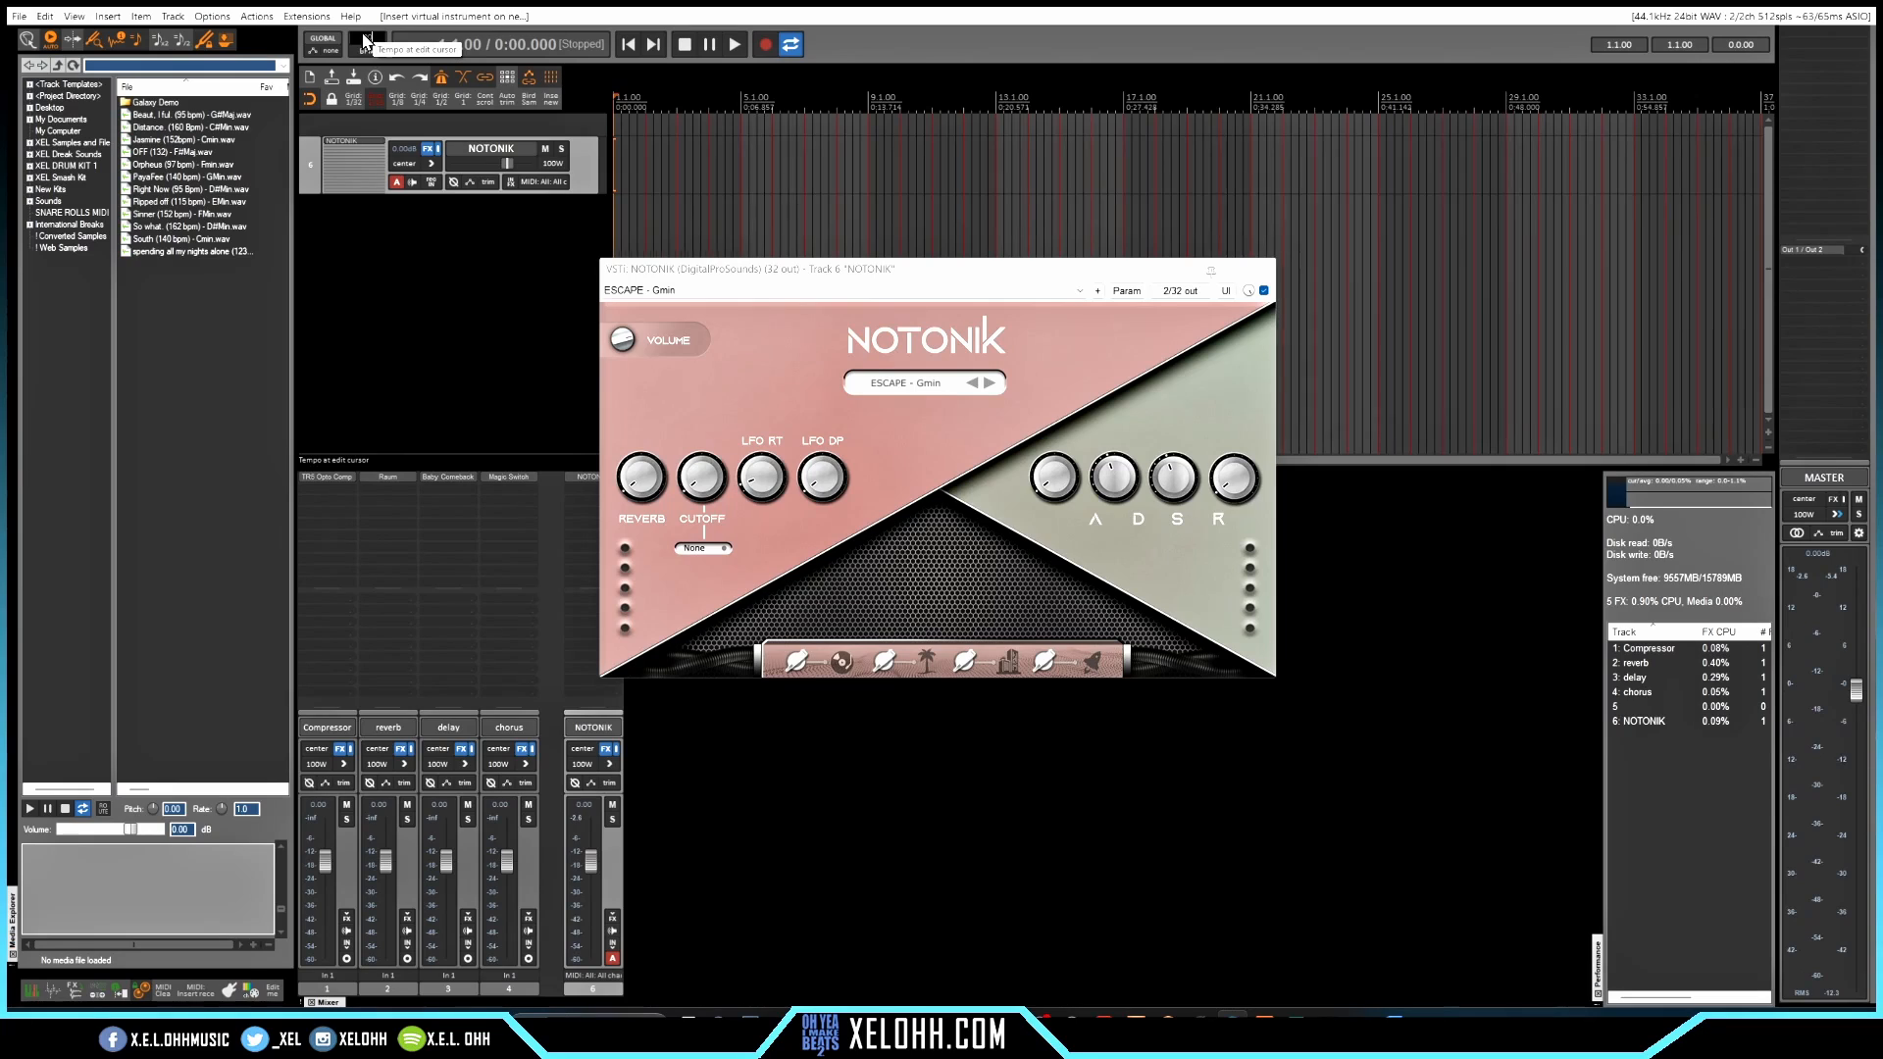
Step: Set the project tempo to 90 BPM and create a four-bar MIDI item from bar 1 on the NOTONIK track
key("Return")
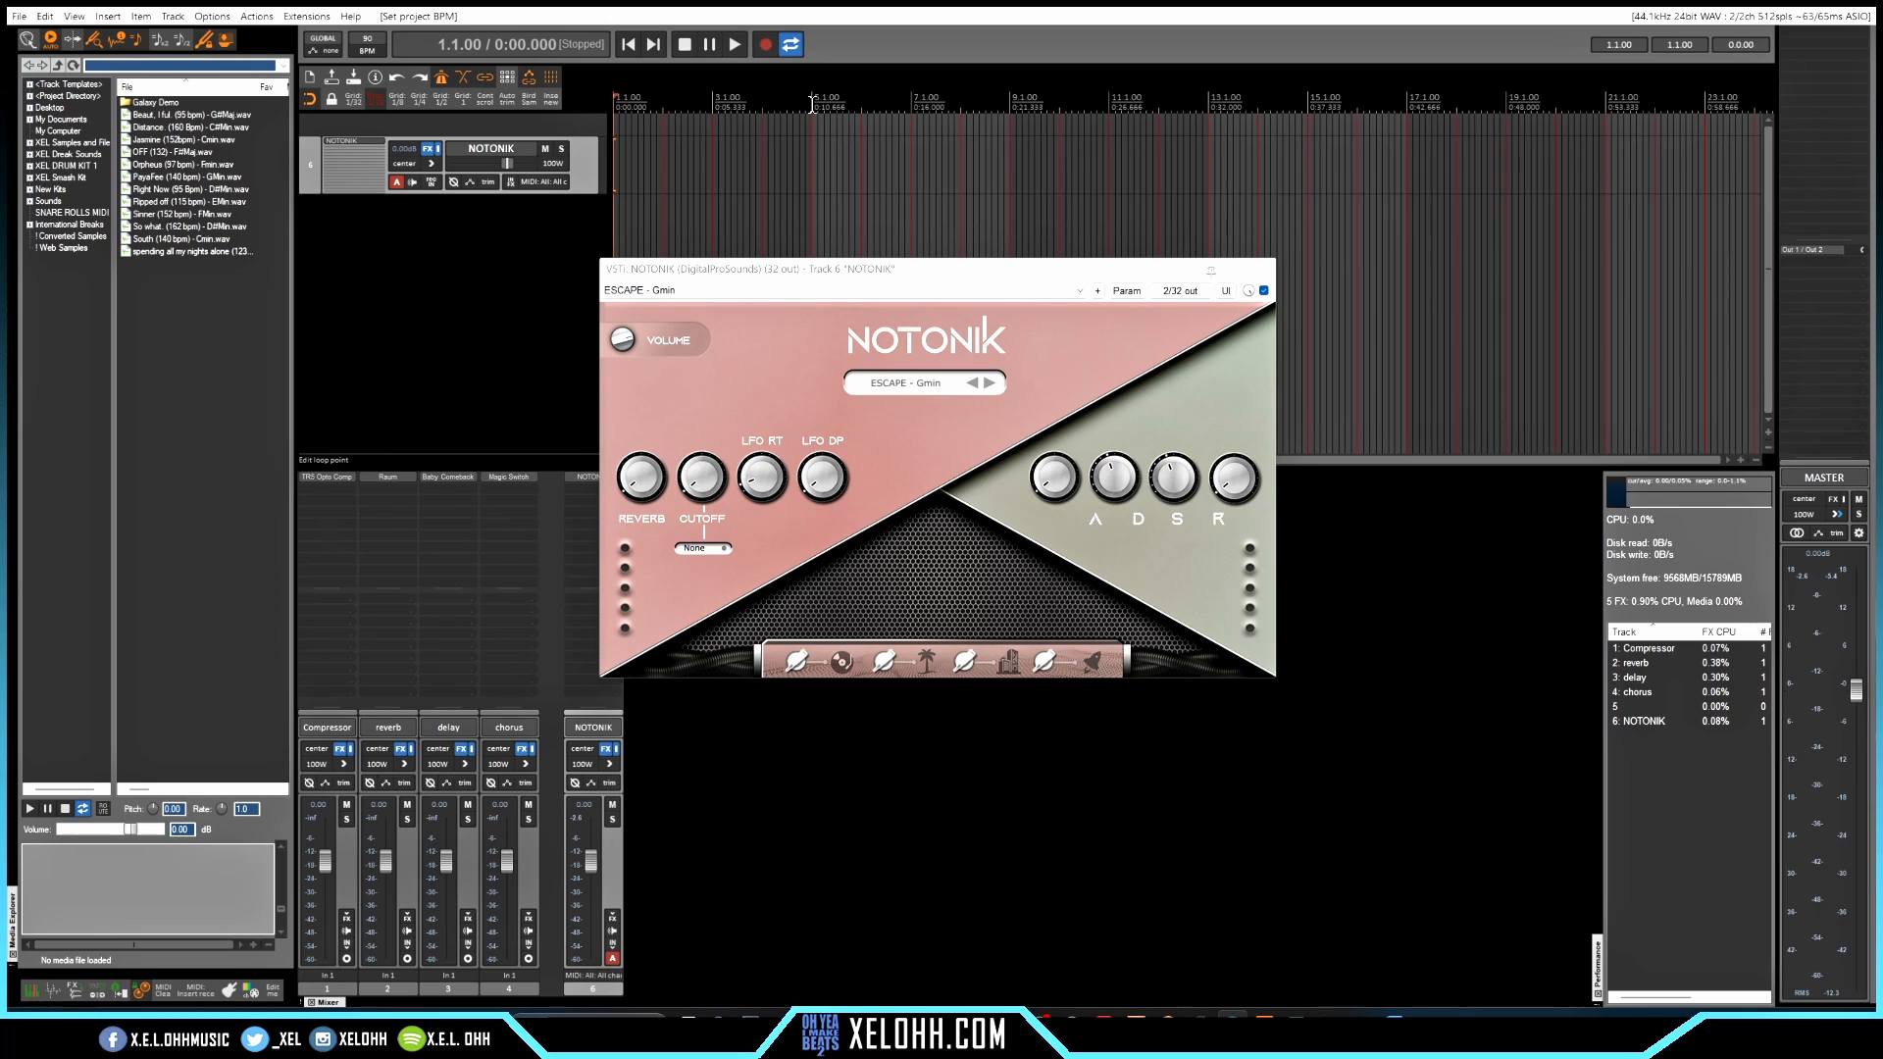
left_click_drag(813, 104, 615, 104)
double_click(673, 167)
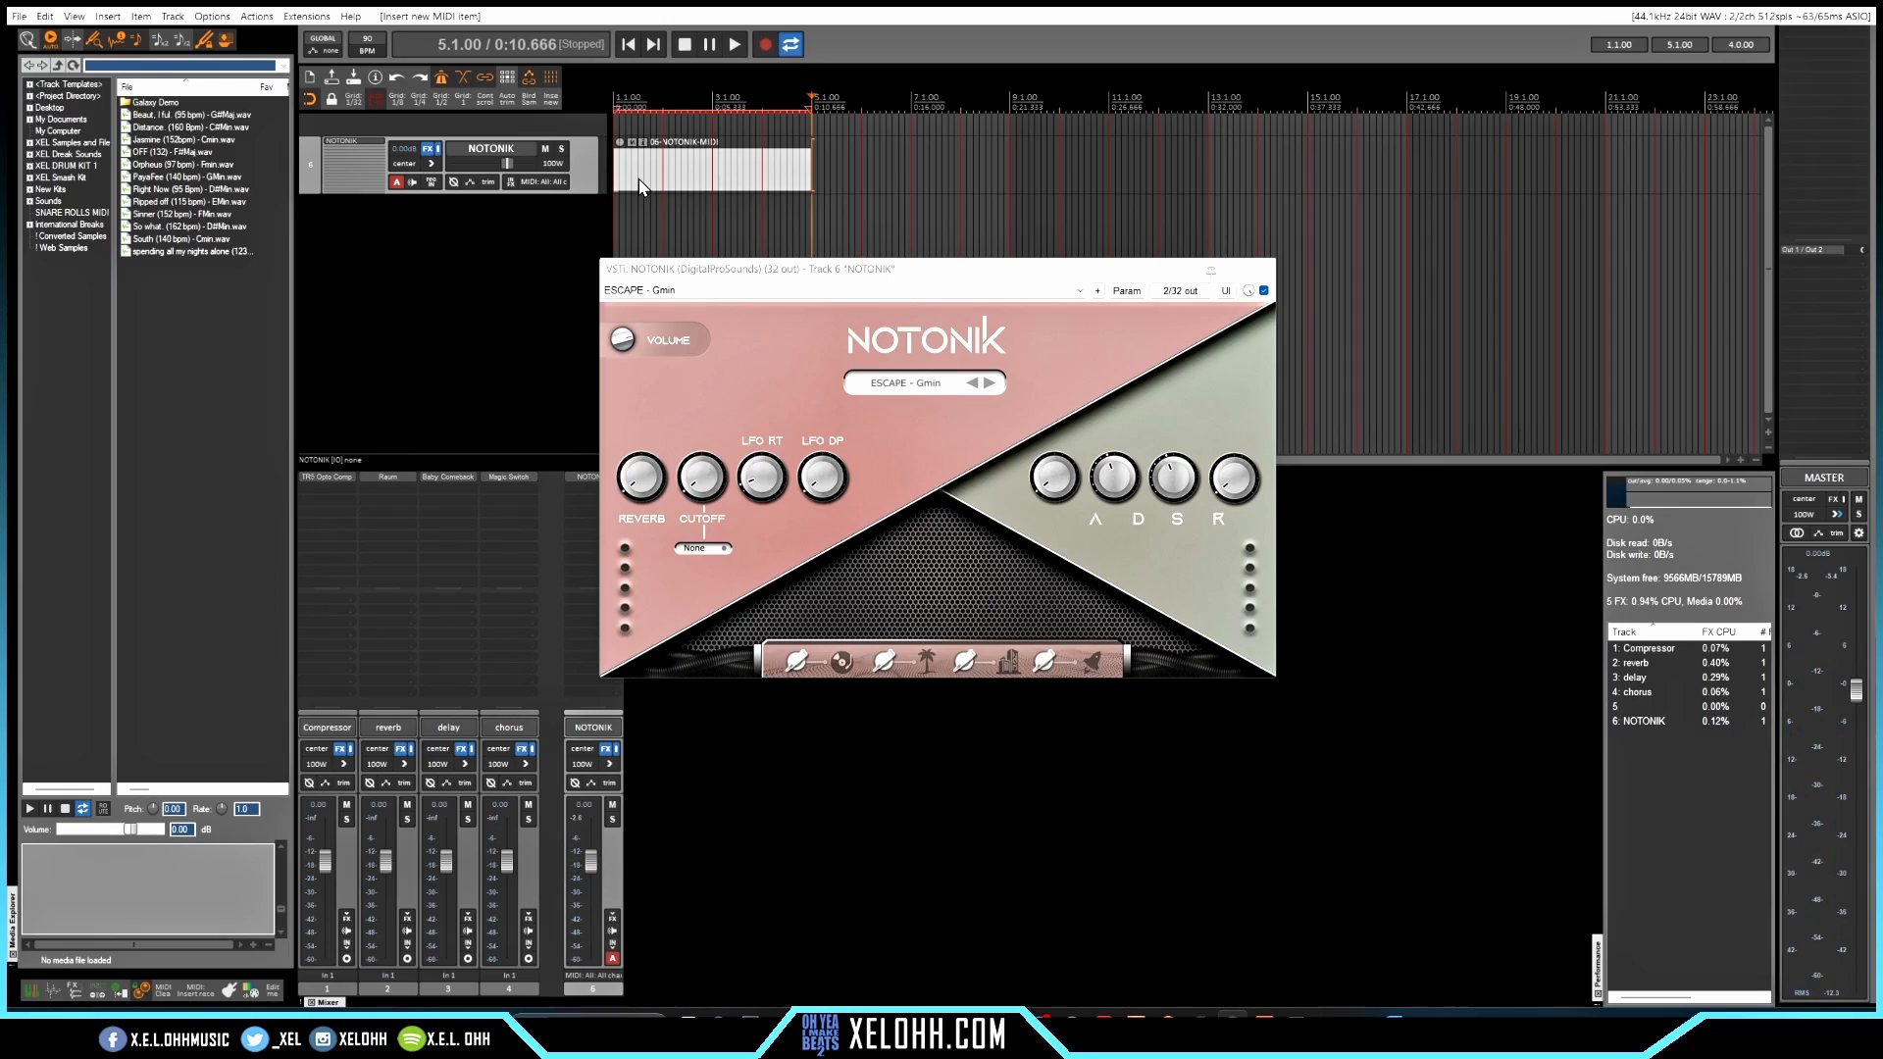
Step: Record a G3, D4 and C4 line into the NOTONIK item and quantize all its notes' positions and lengths to the grid
key("ctrl+r")
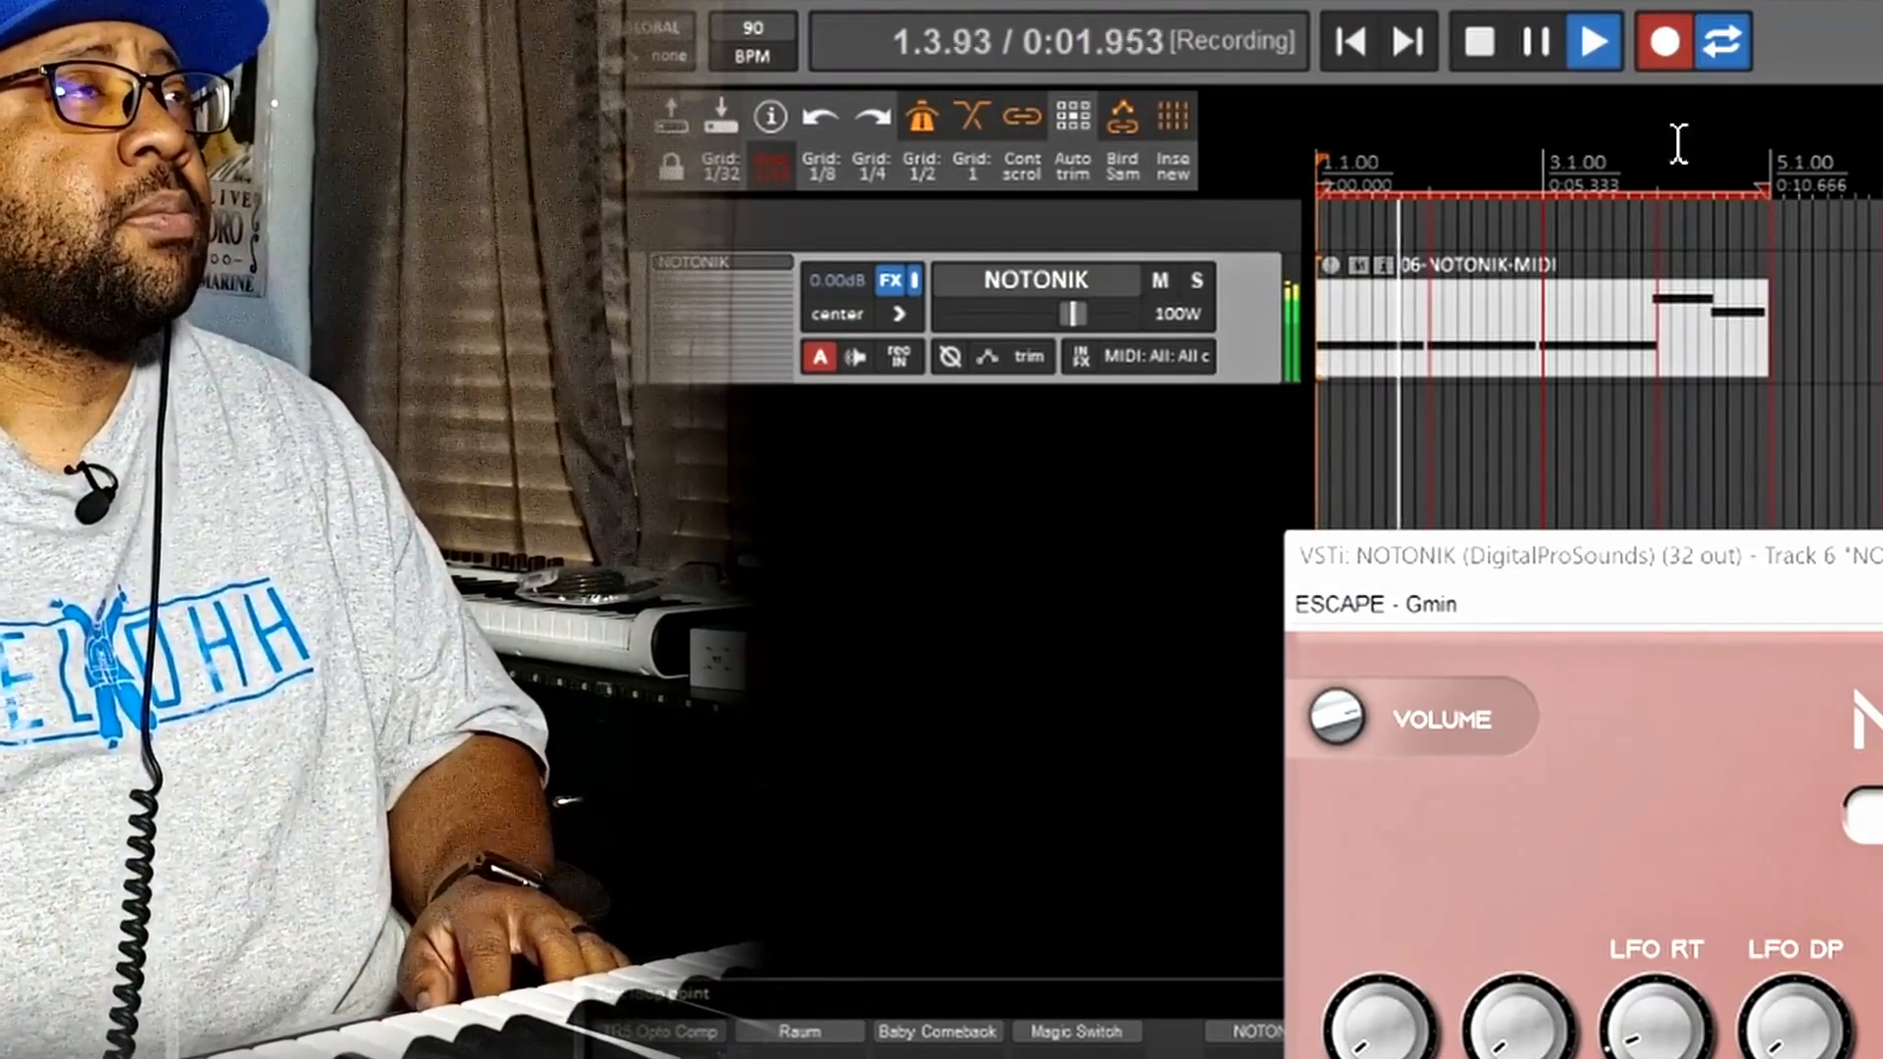
key("space")
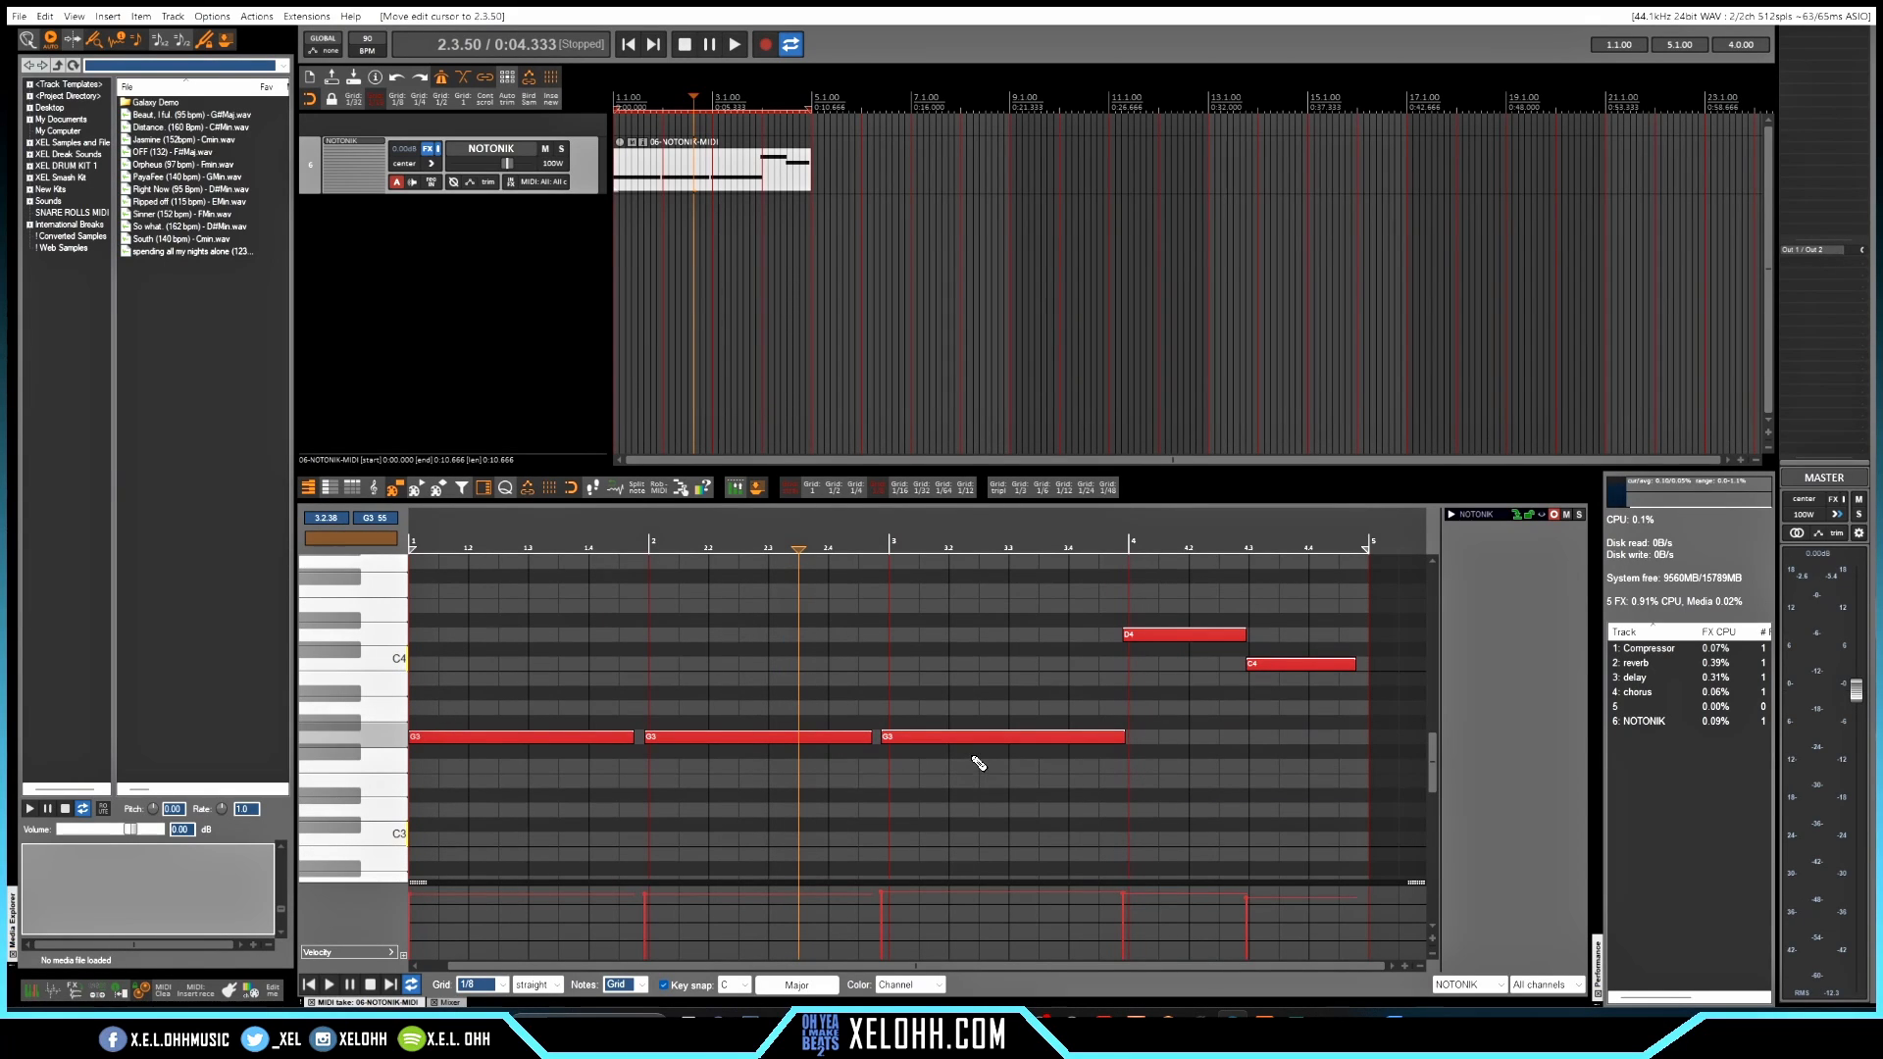
left_click_drag(1318, 801, 478, 598)
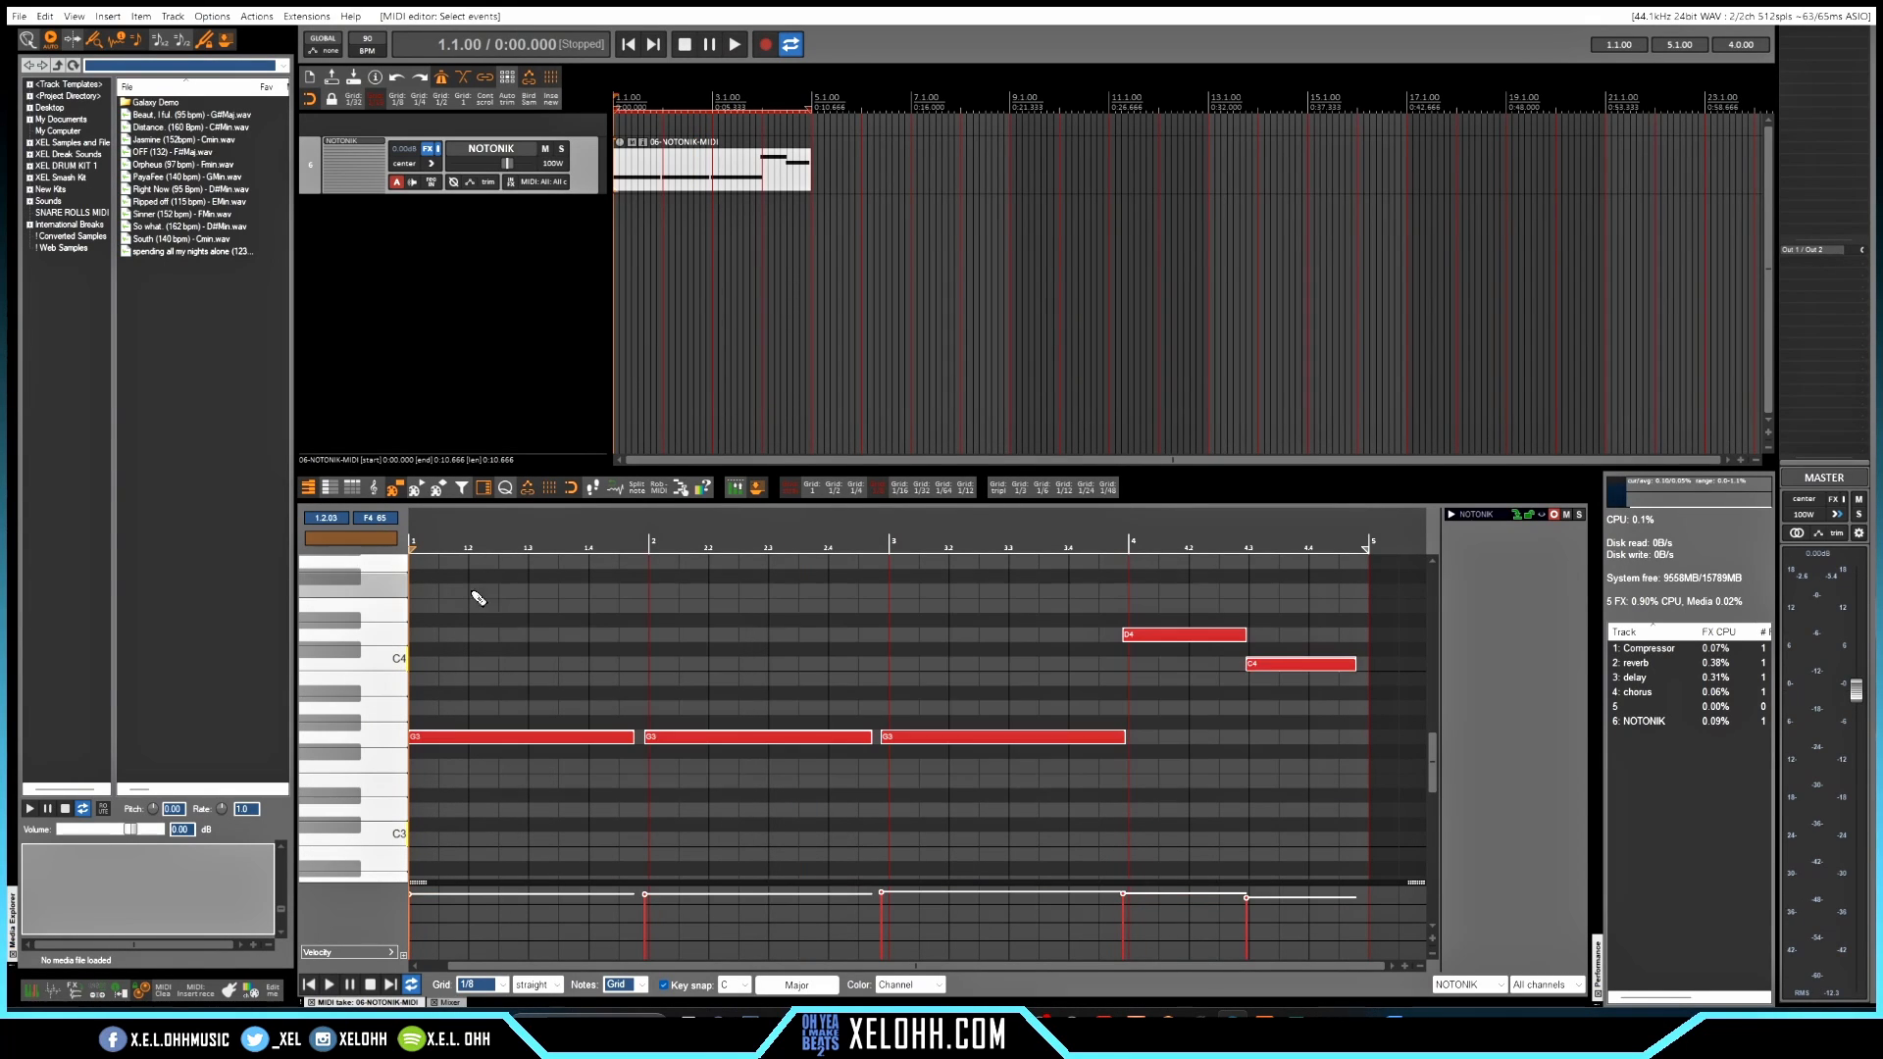
key("q")
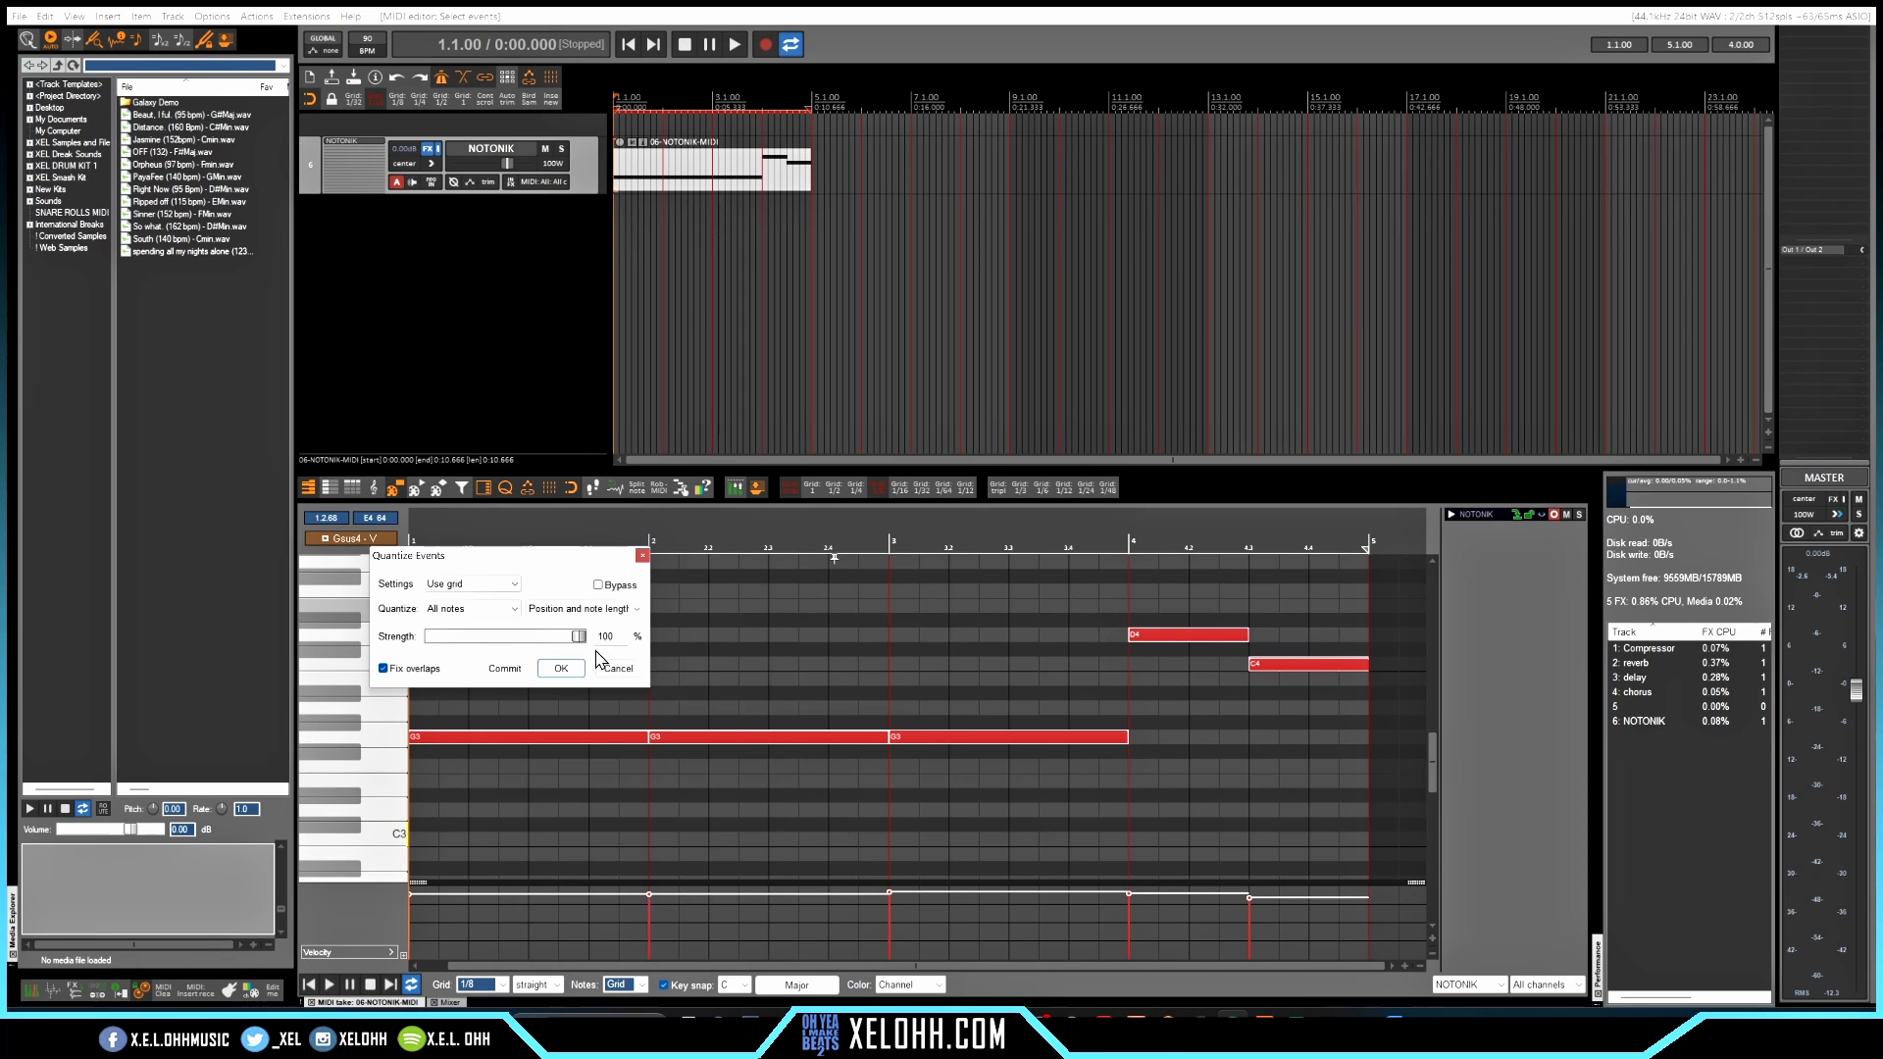
left_click(560, 668)
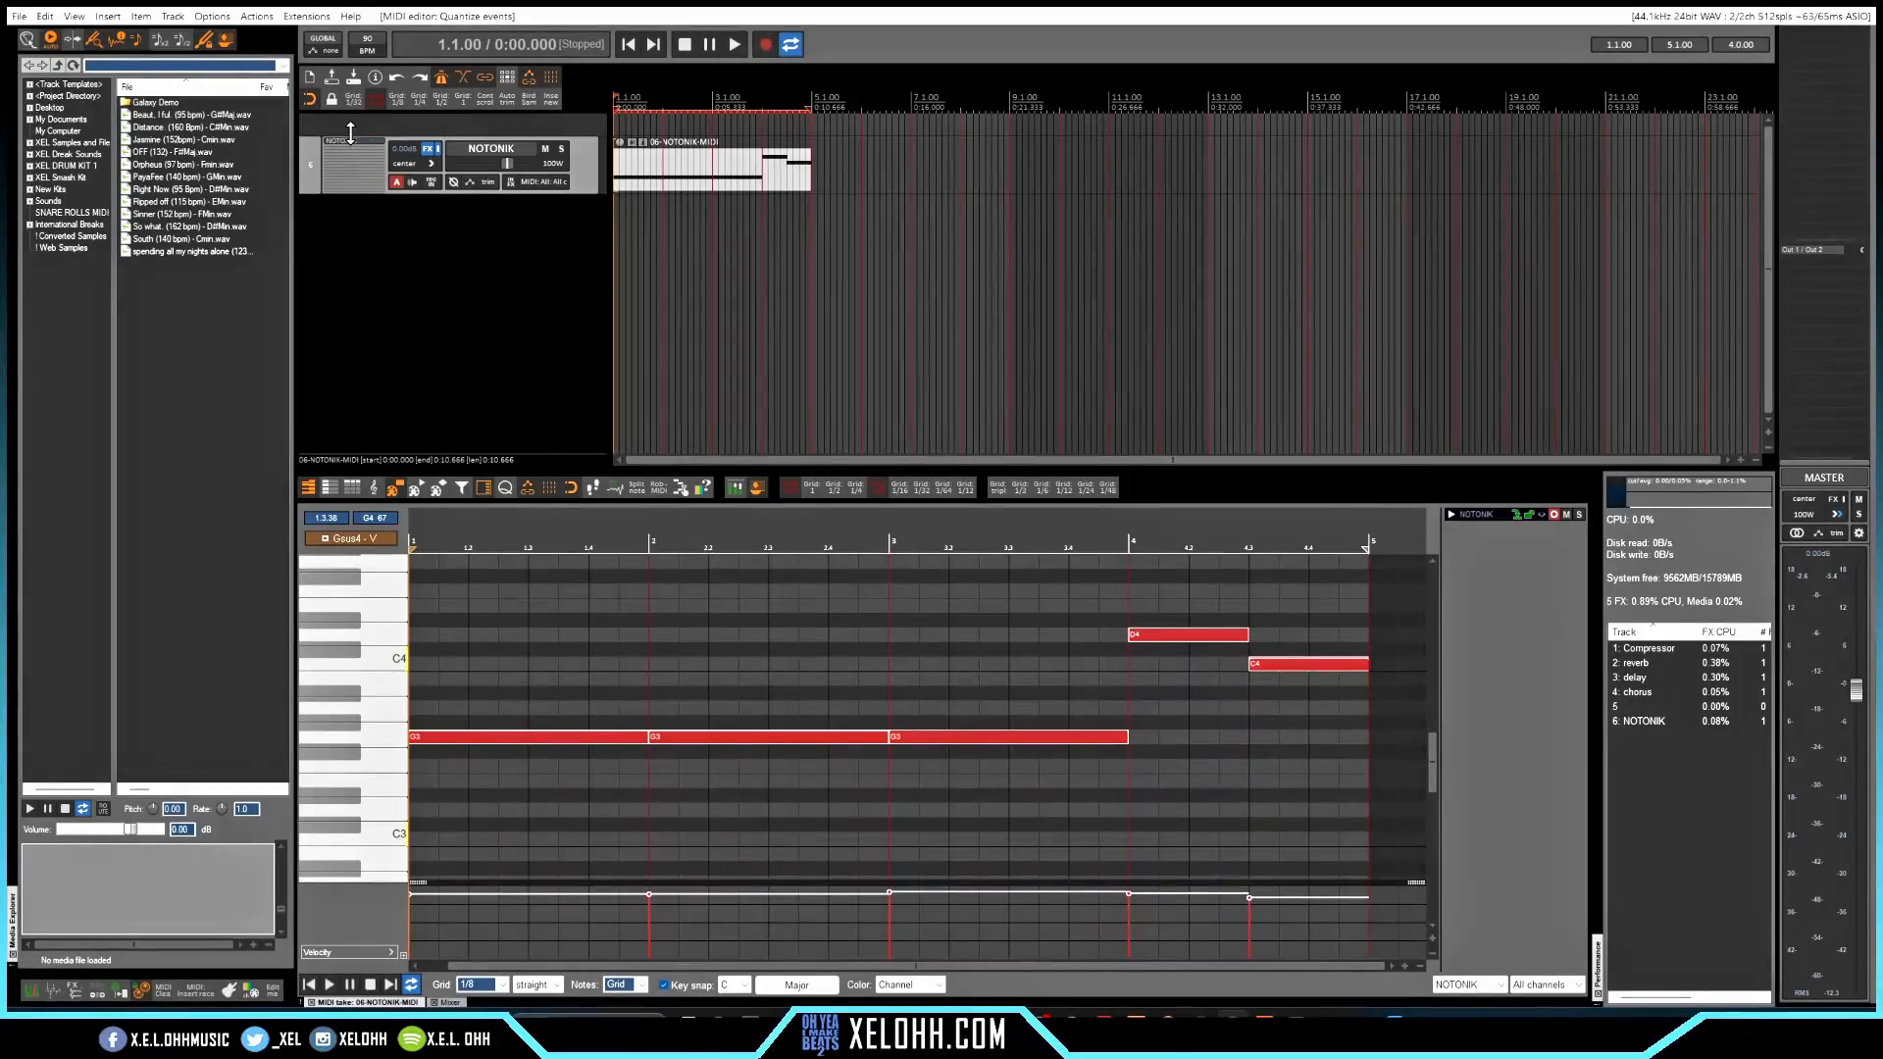
Step: Adjust the NOTONIK knobs beside the record and palm tree icons while playing the loop, and close the instrument
left_click(353, 139)
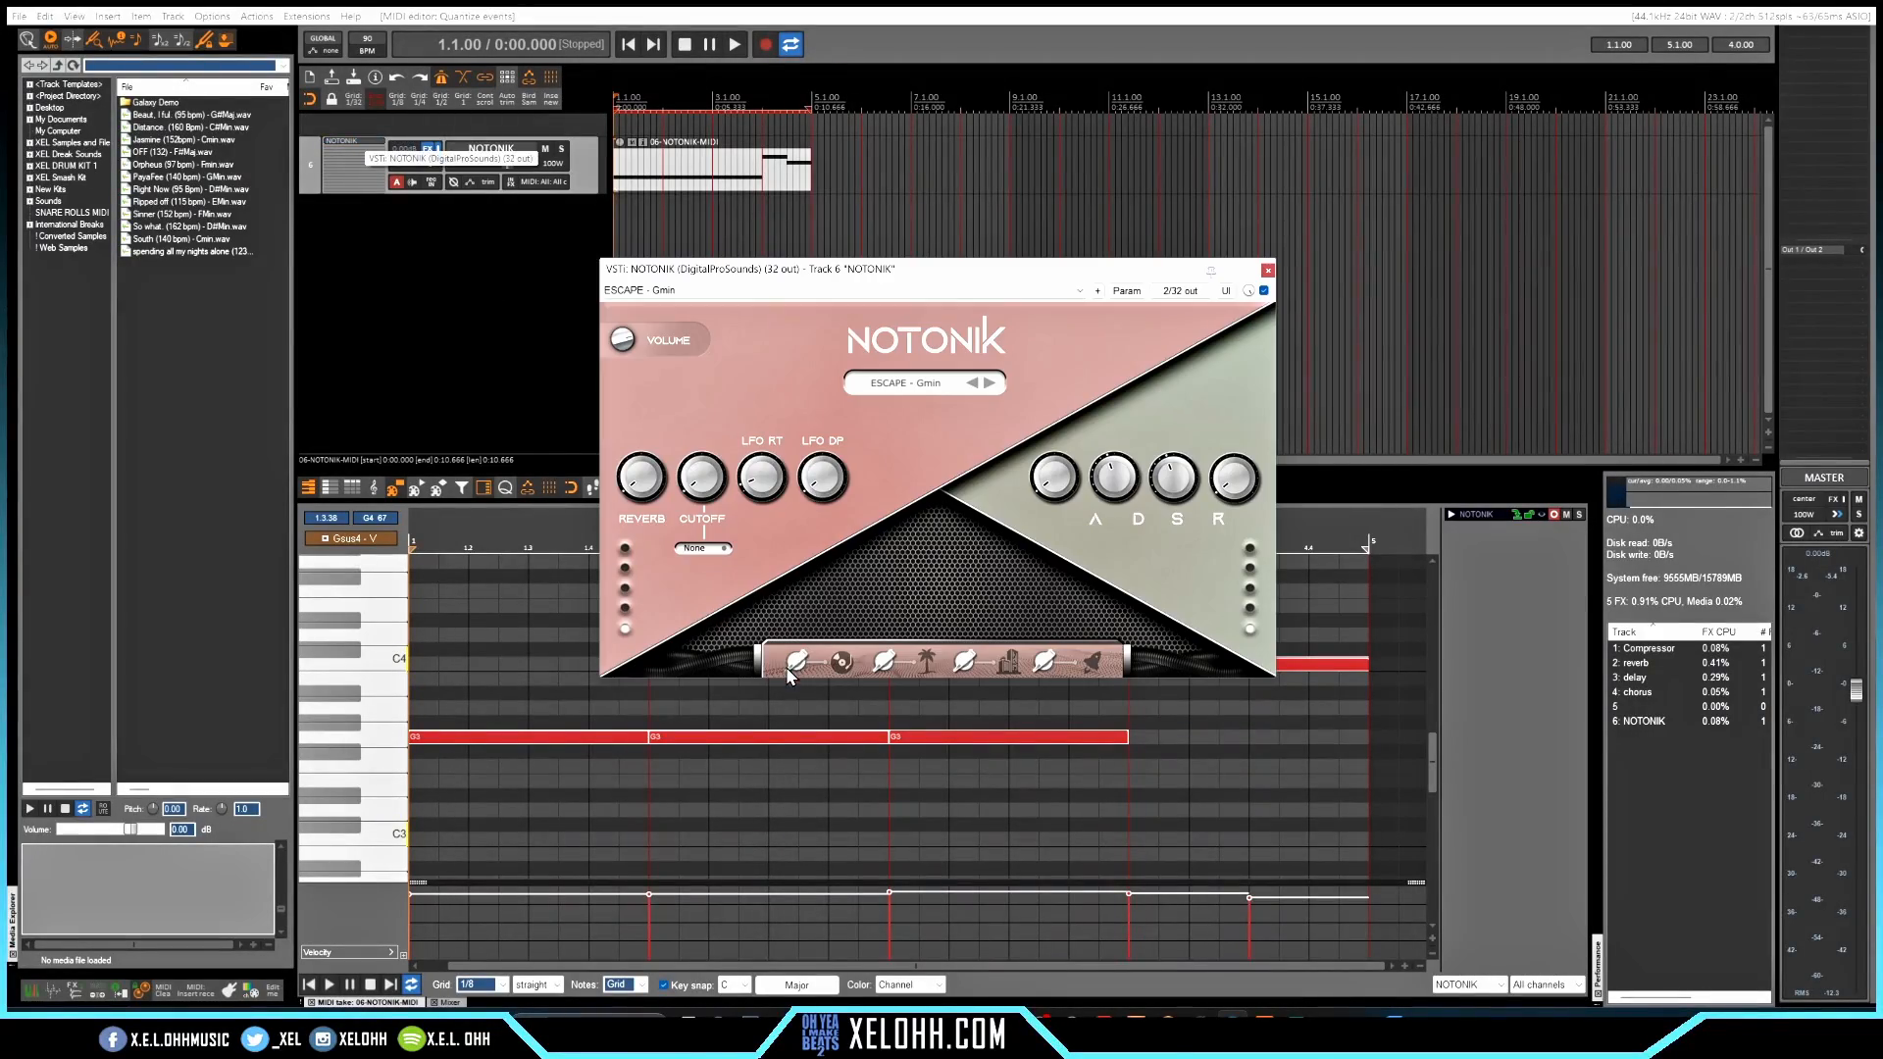
left_click(885, 663)
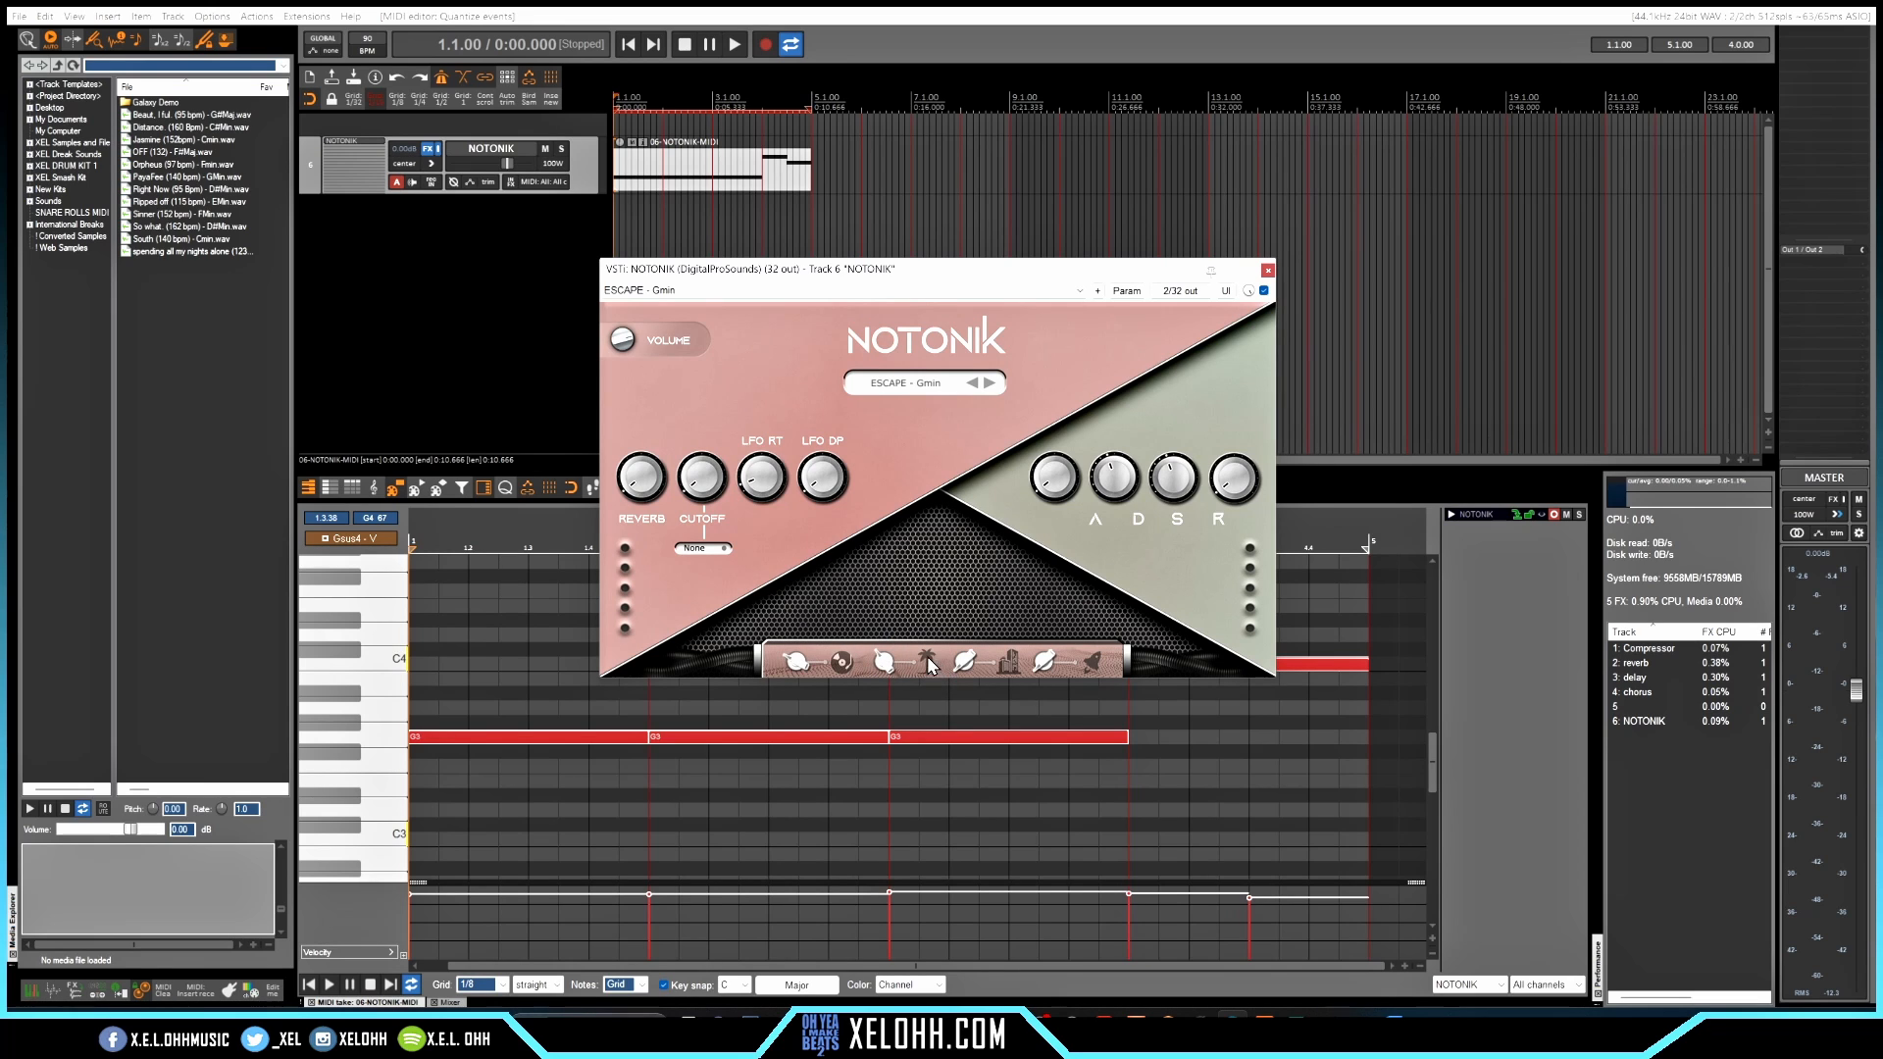
key("space")
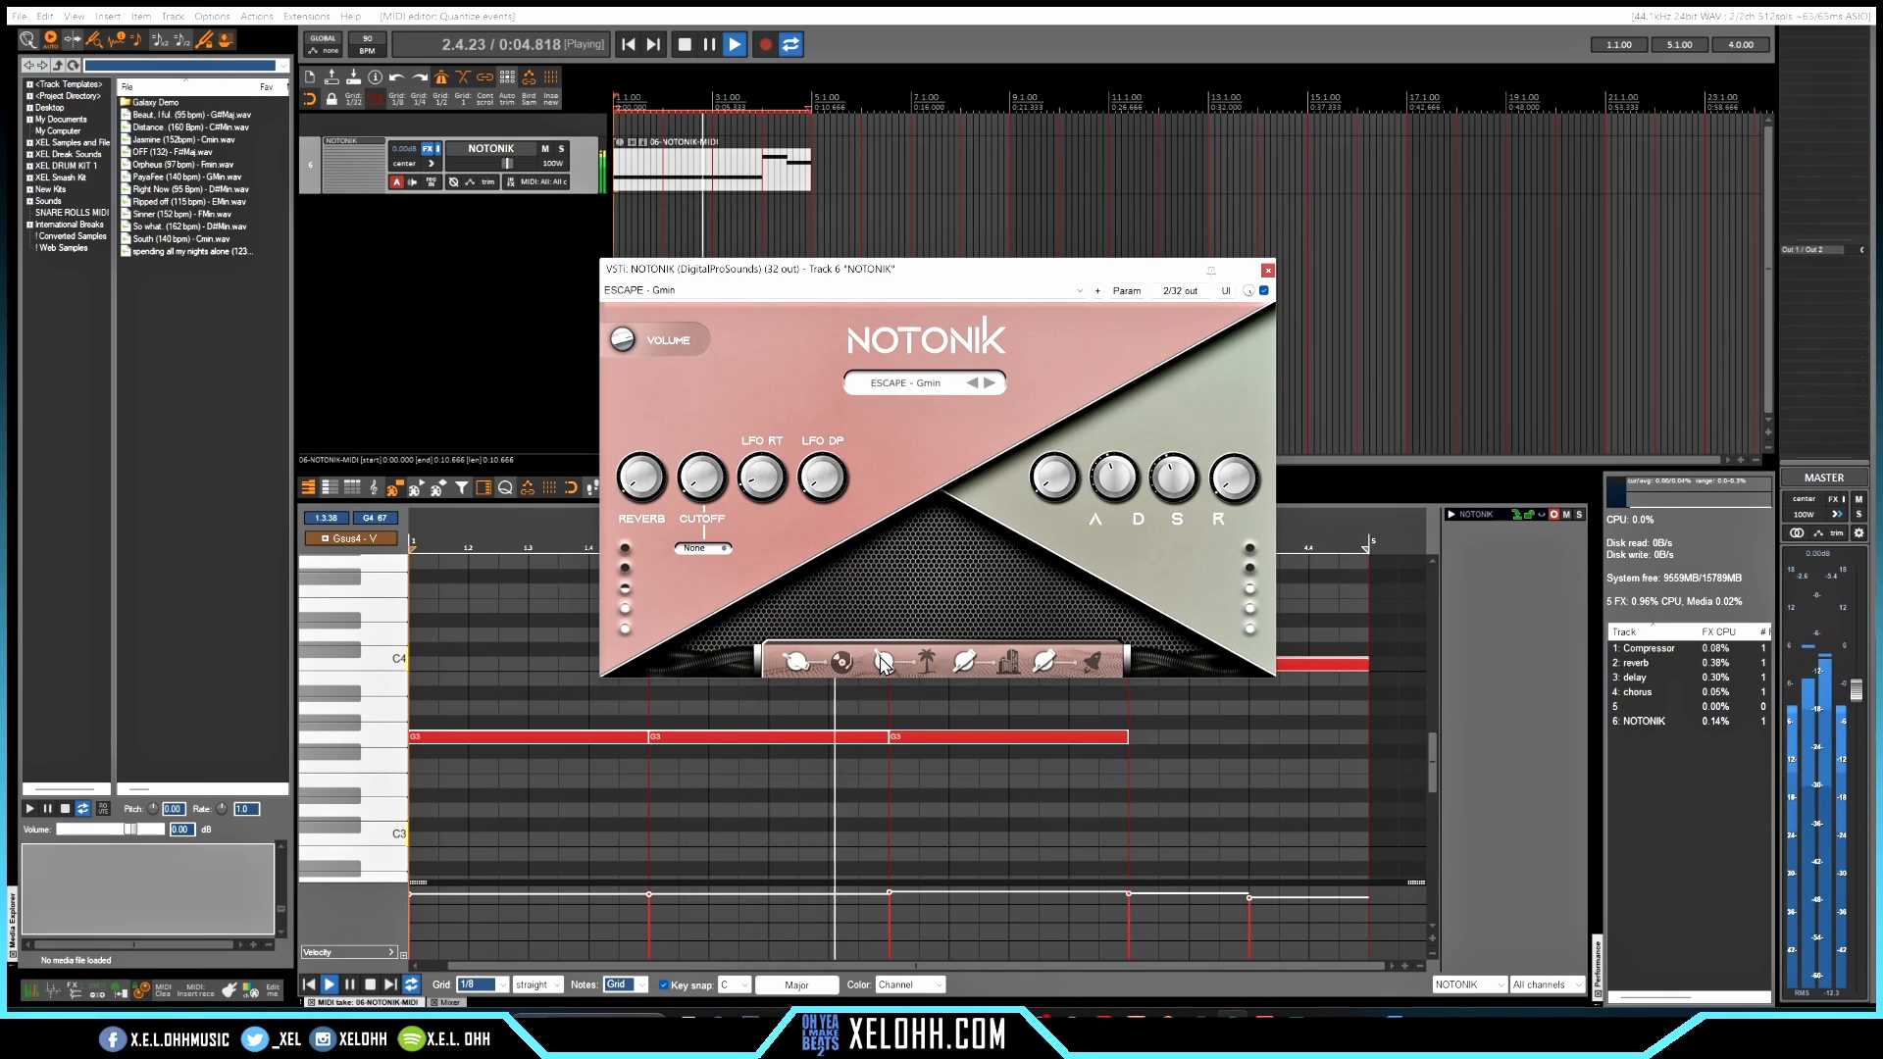
left_click(796, 661)
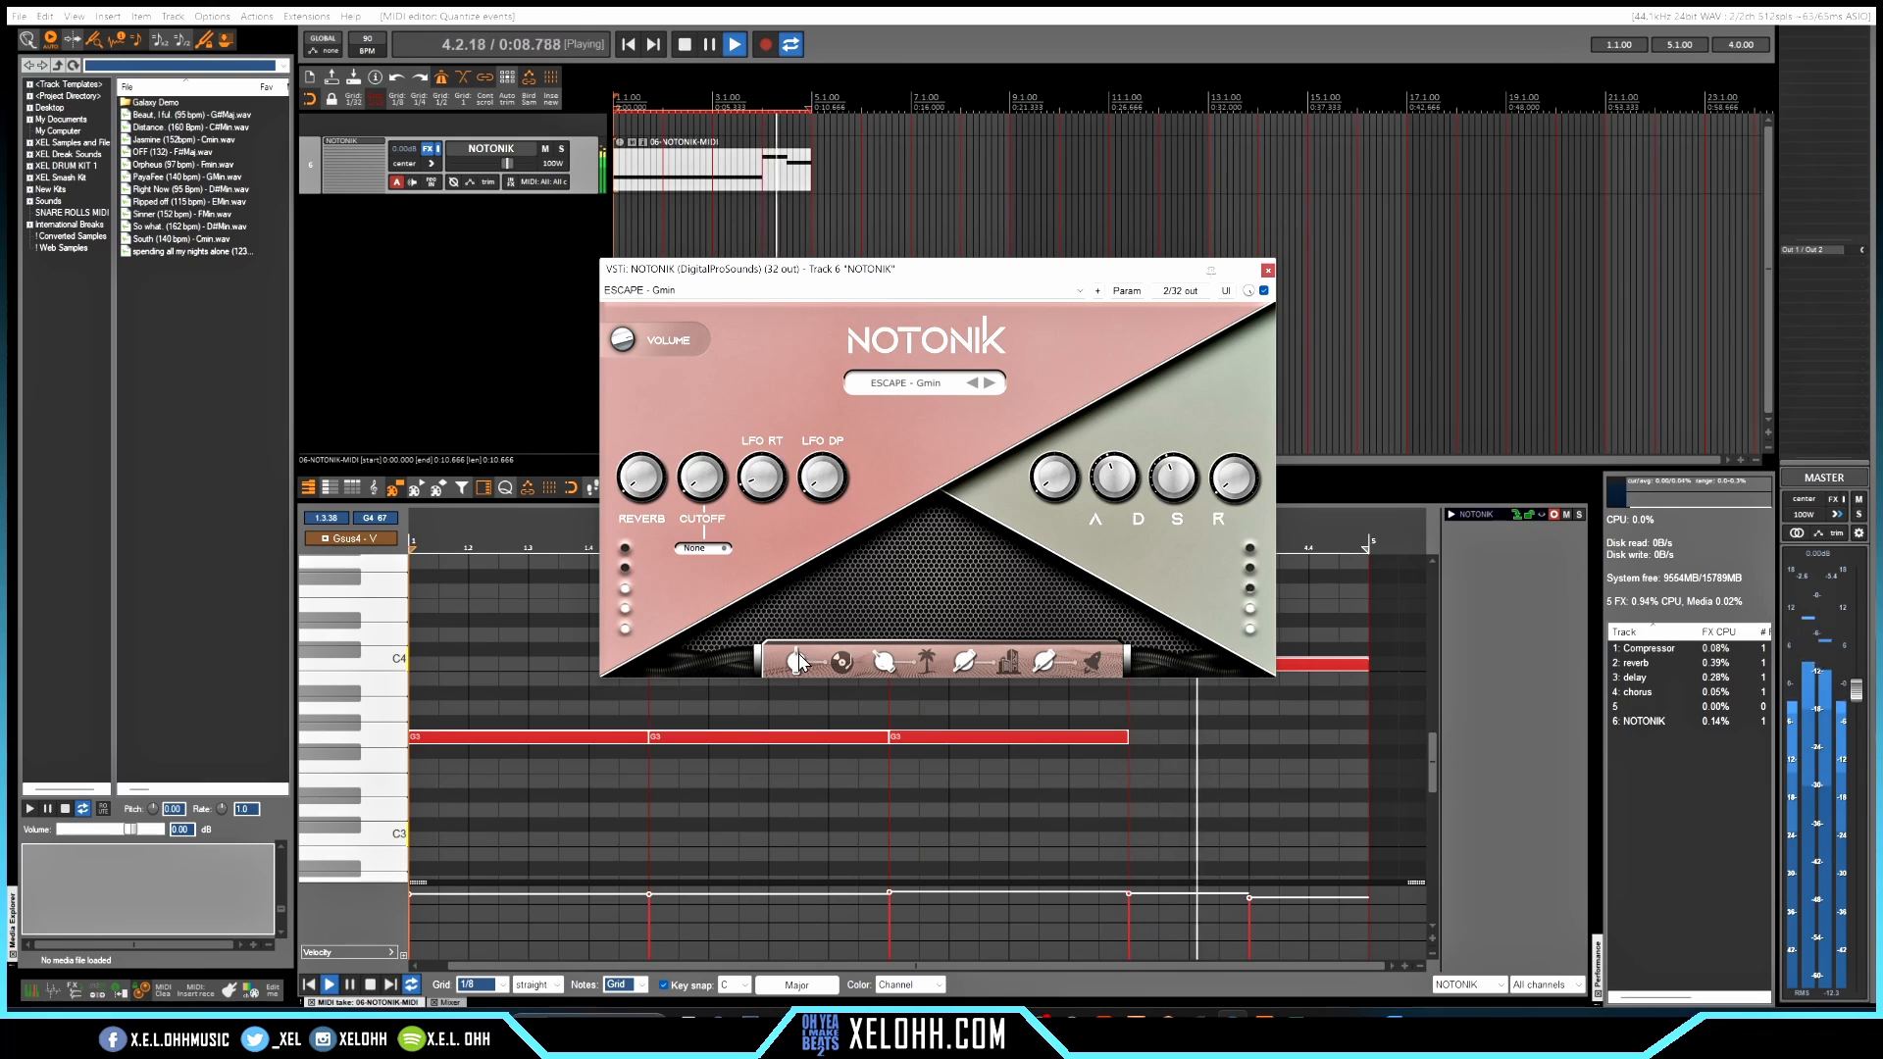
left_click(882, 659)
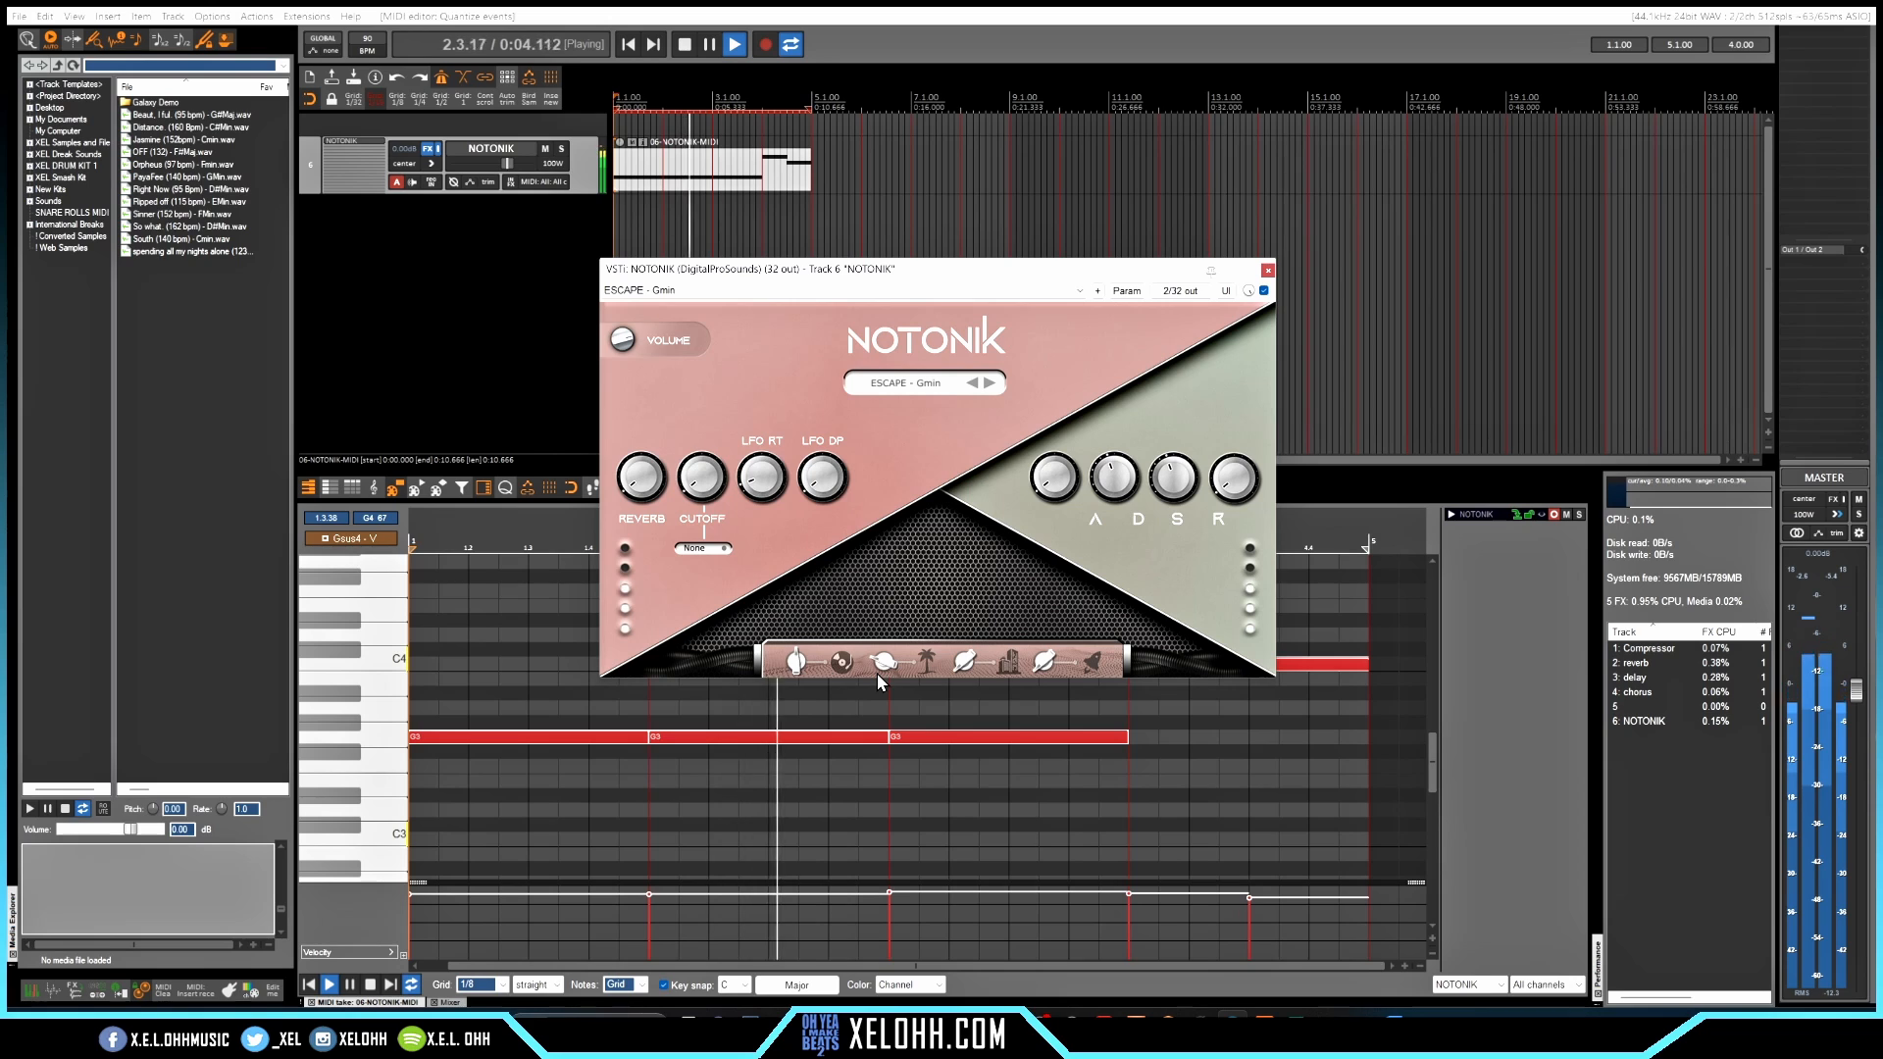
left_click(1268, 271)
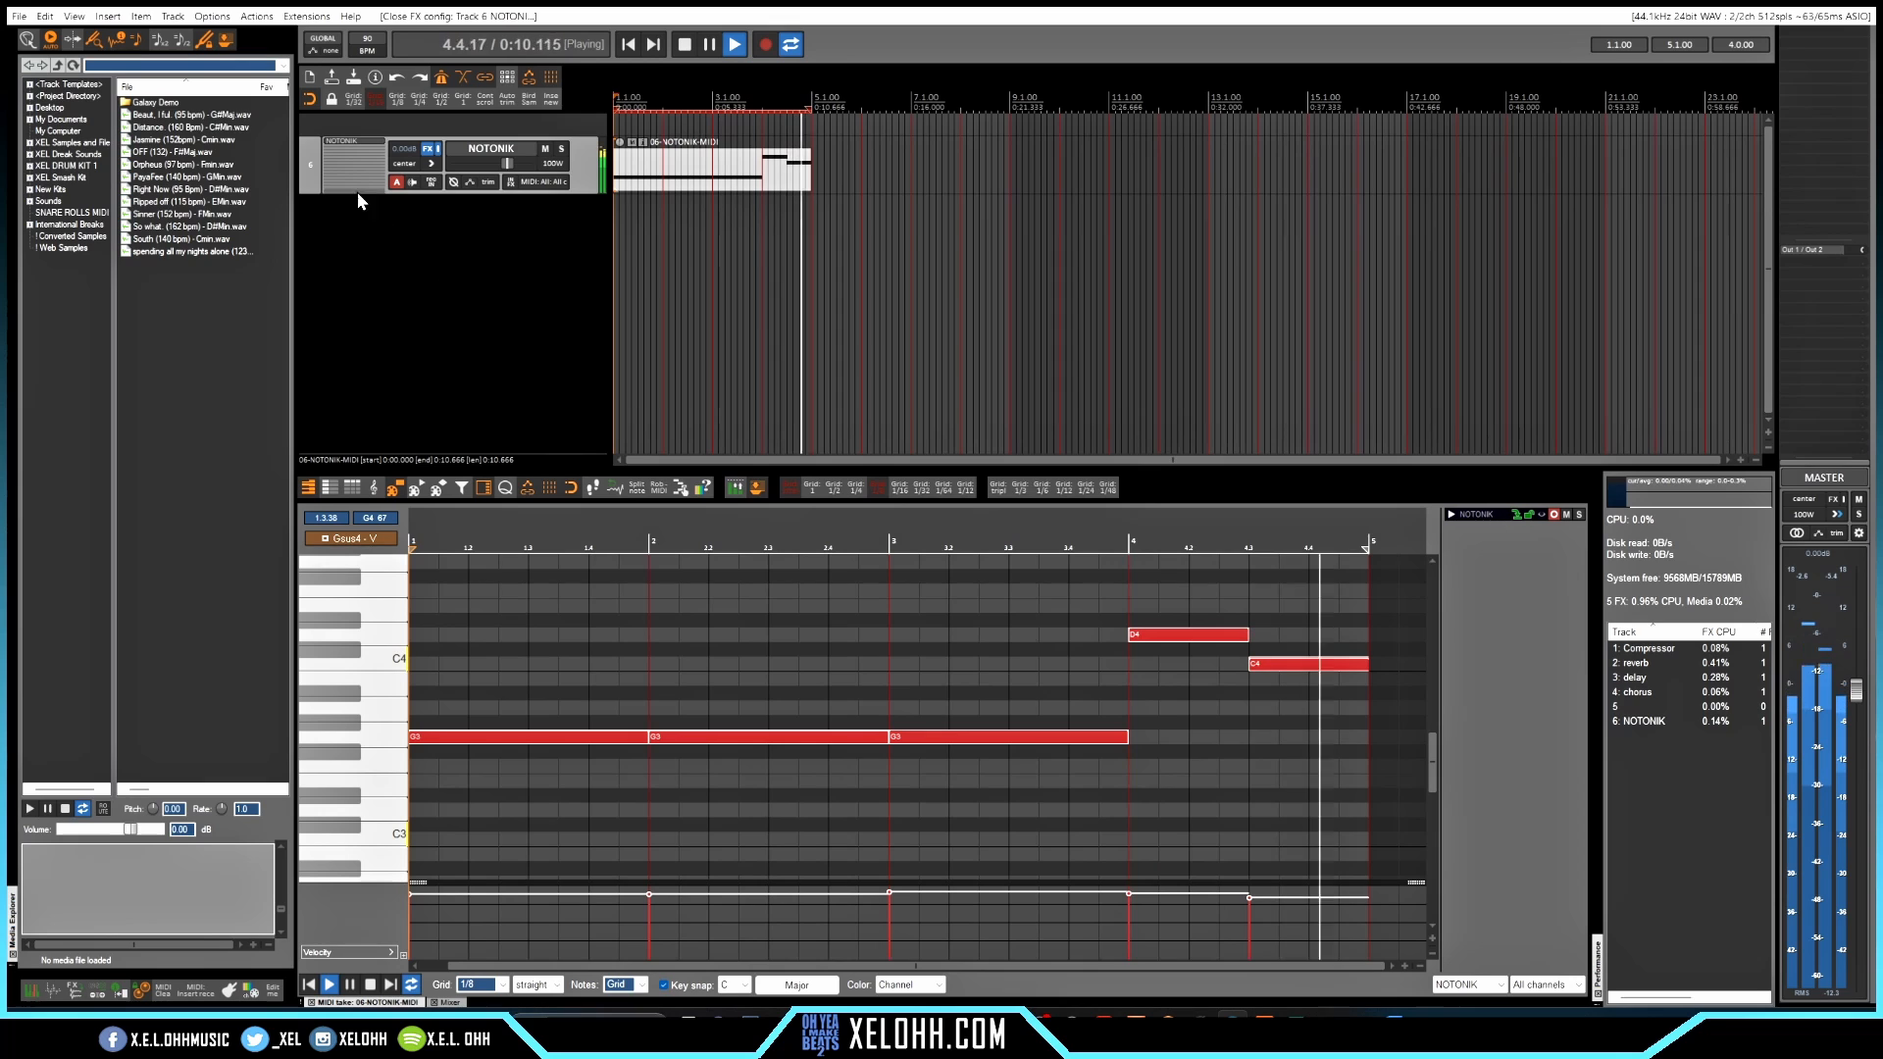
key("space")
left_click(427, 148)
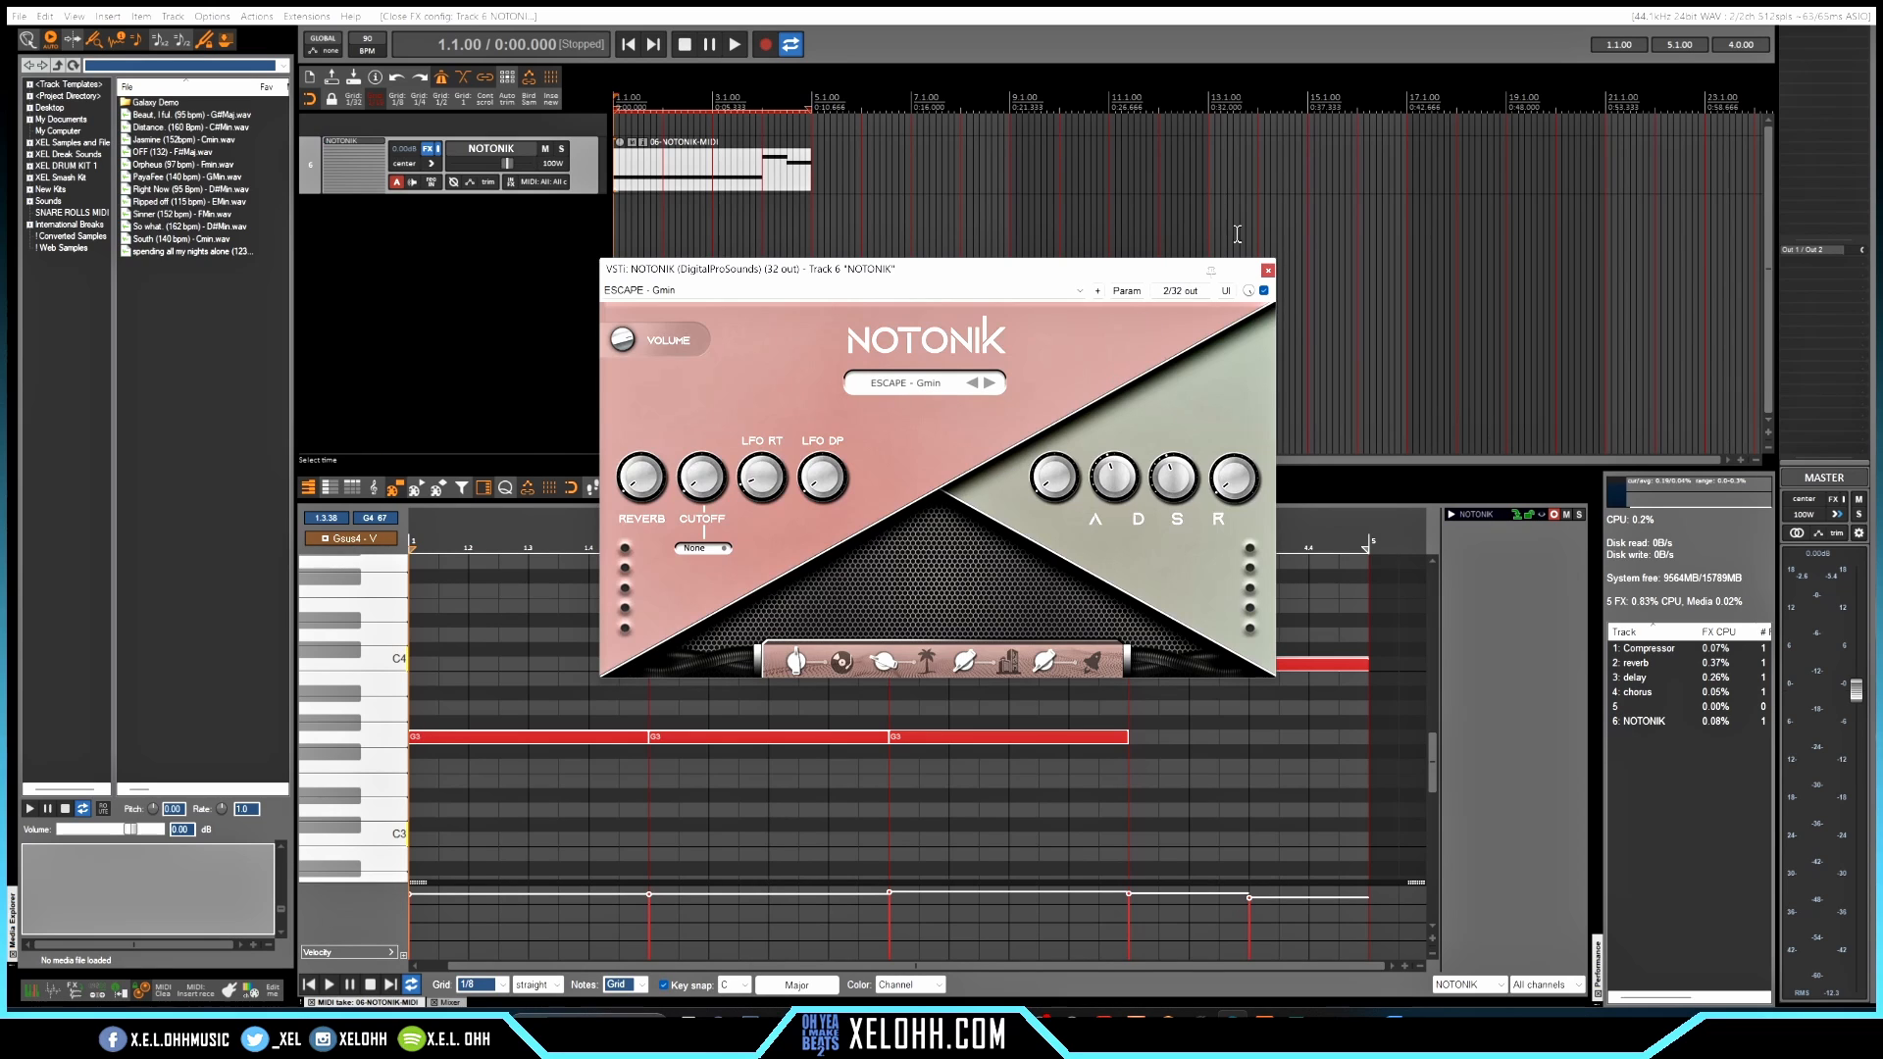
left_click(1267, 271)
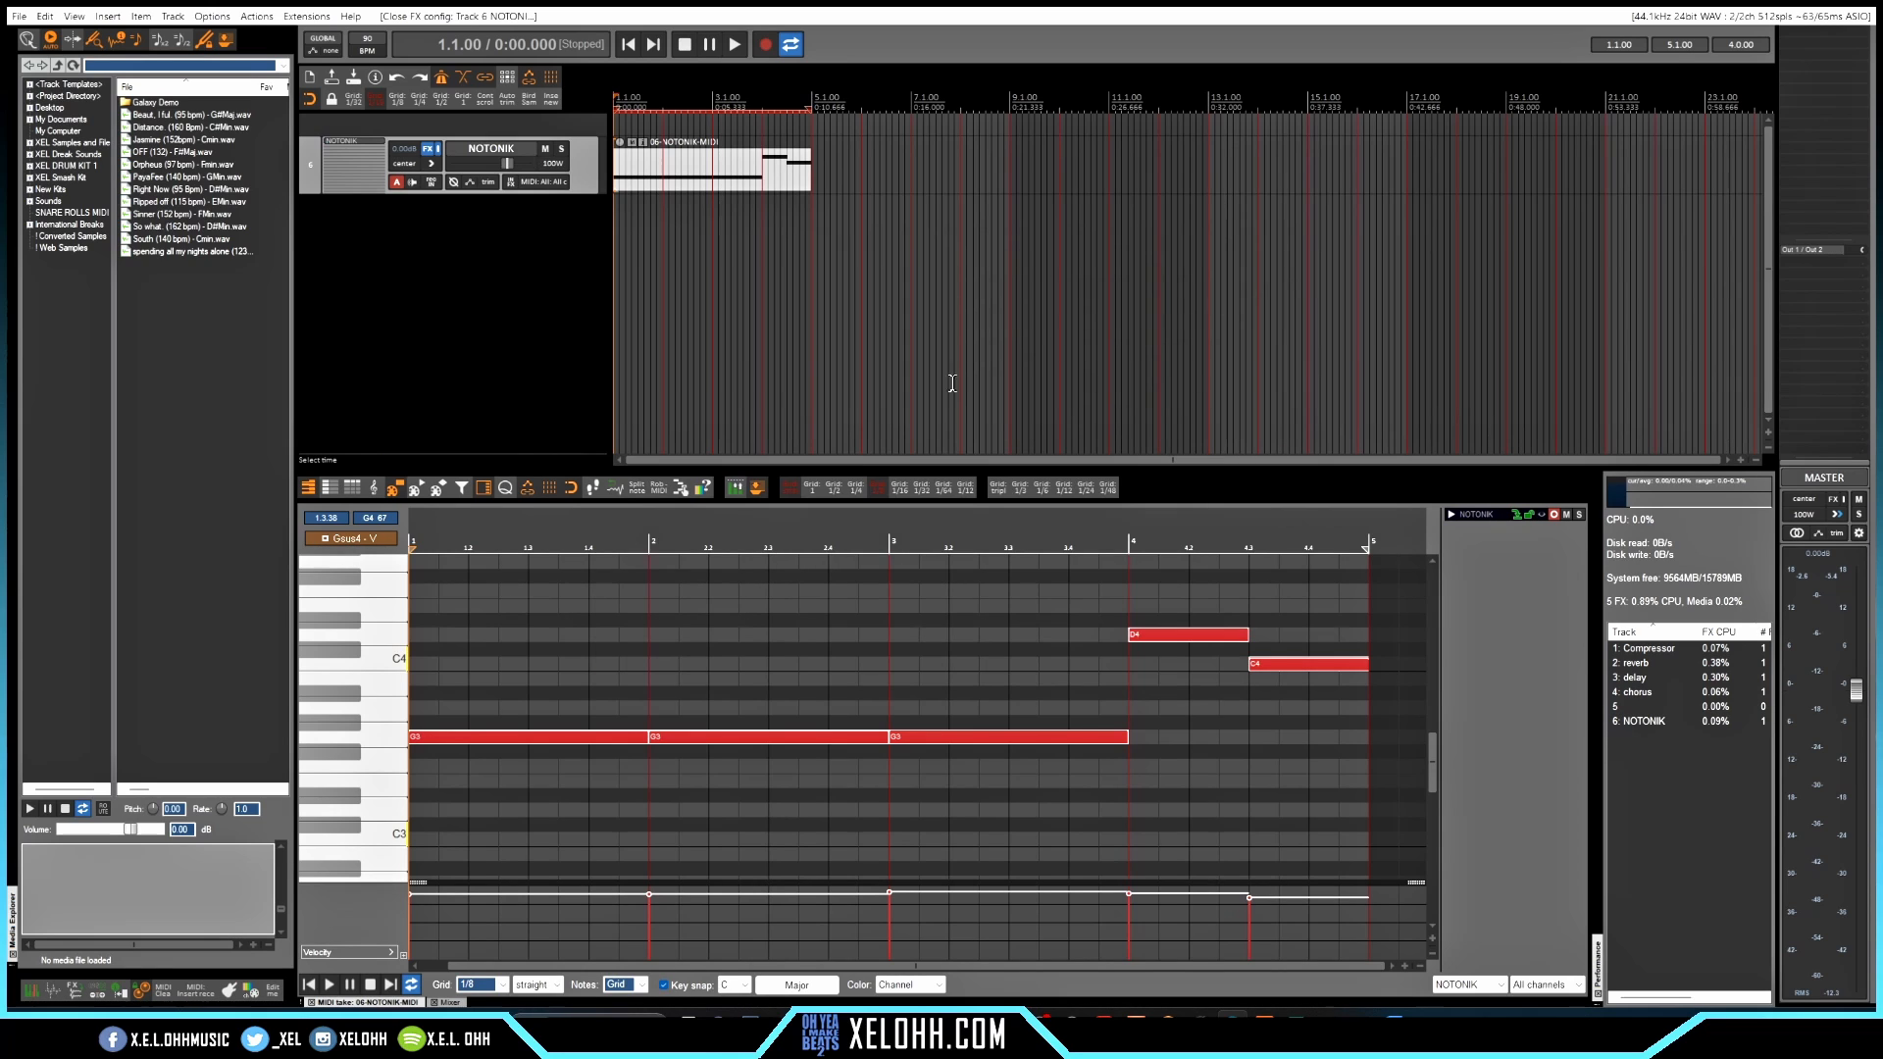
Step: Insert MODO BASS as a virtual instrument on a new track below NOTONIK
right_click(471, 239)
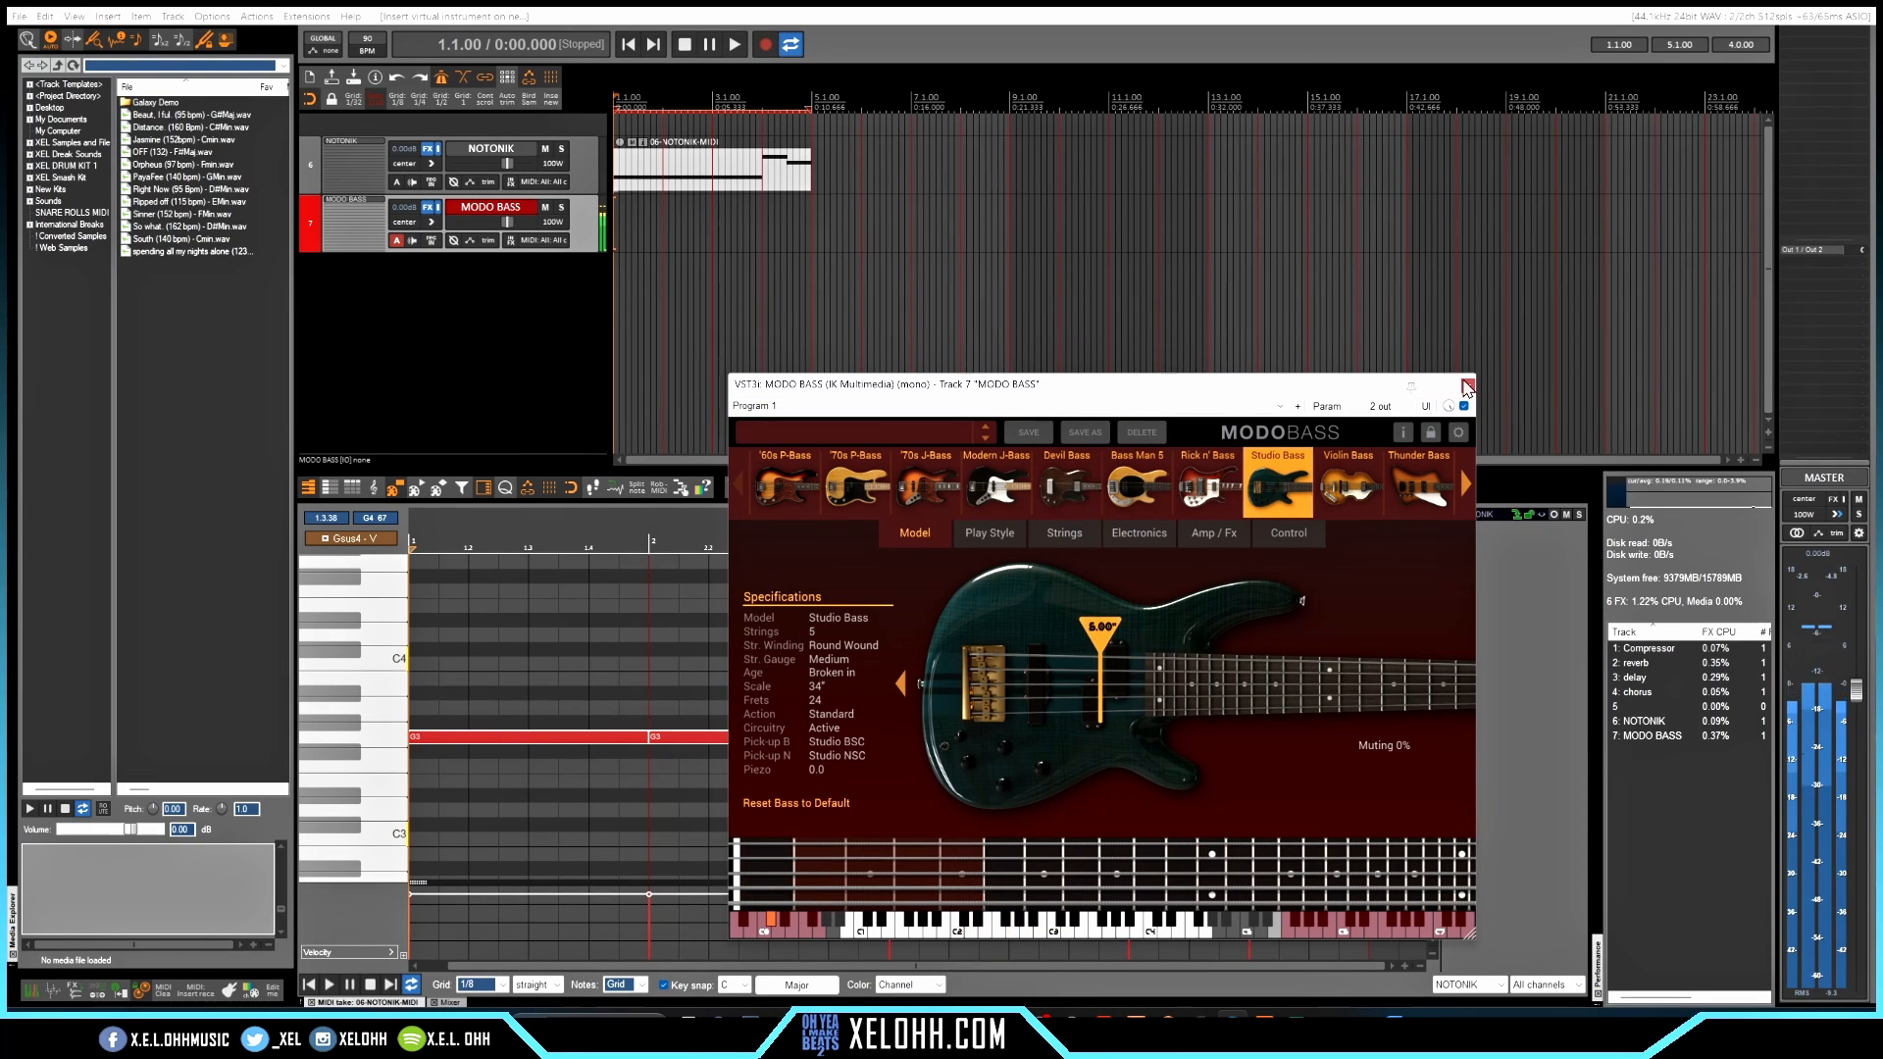
left_click(1468, 385)
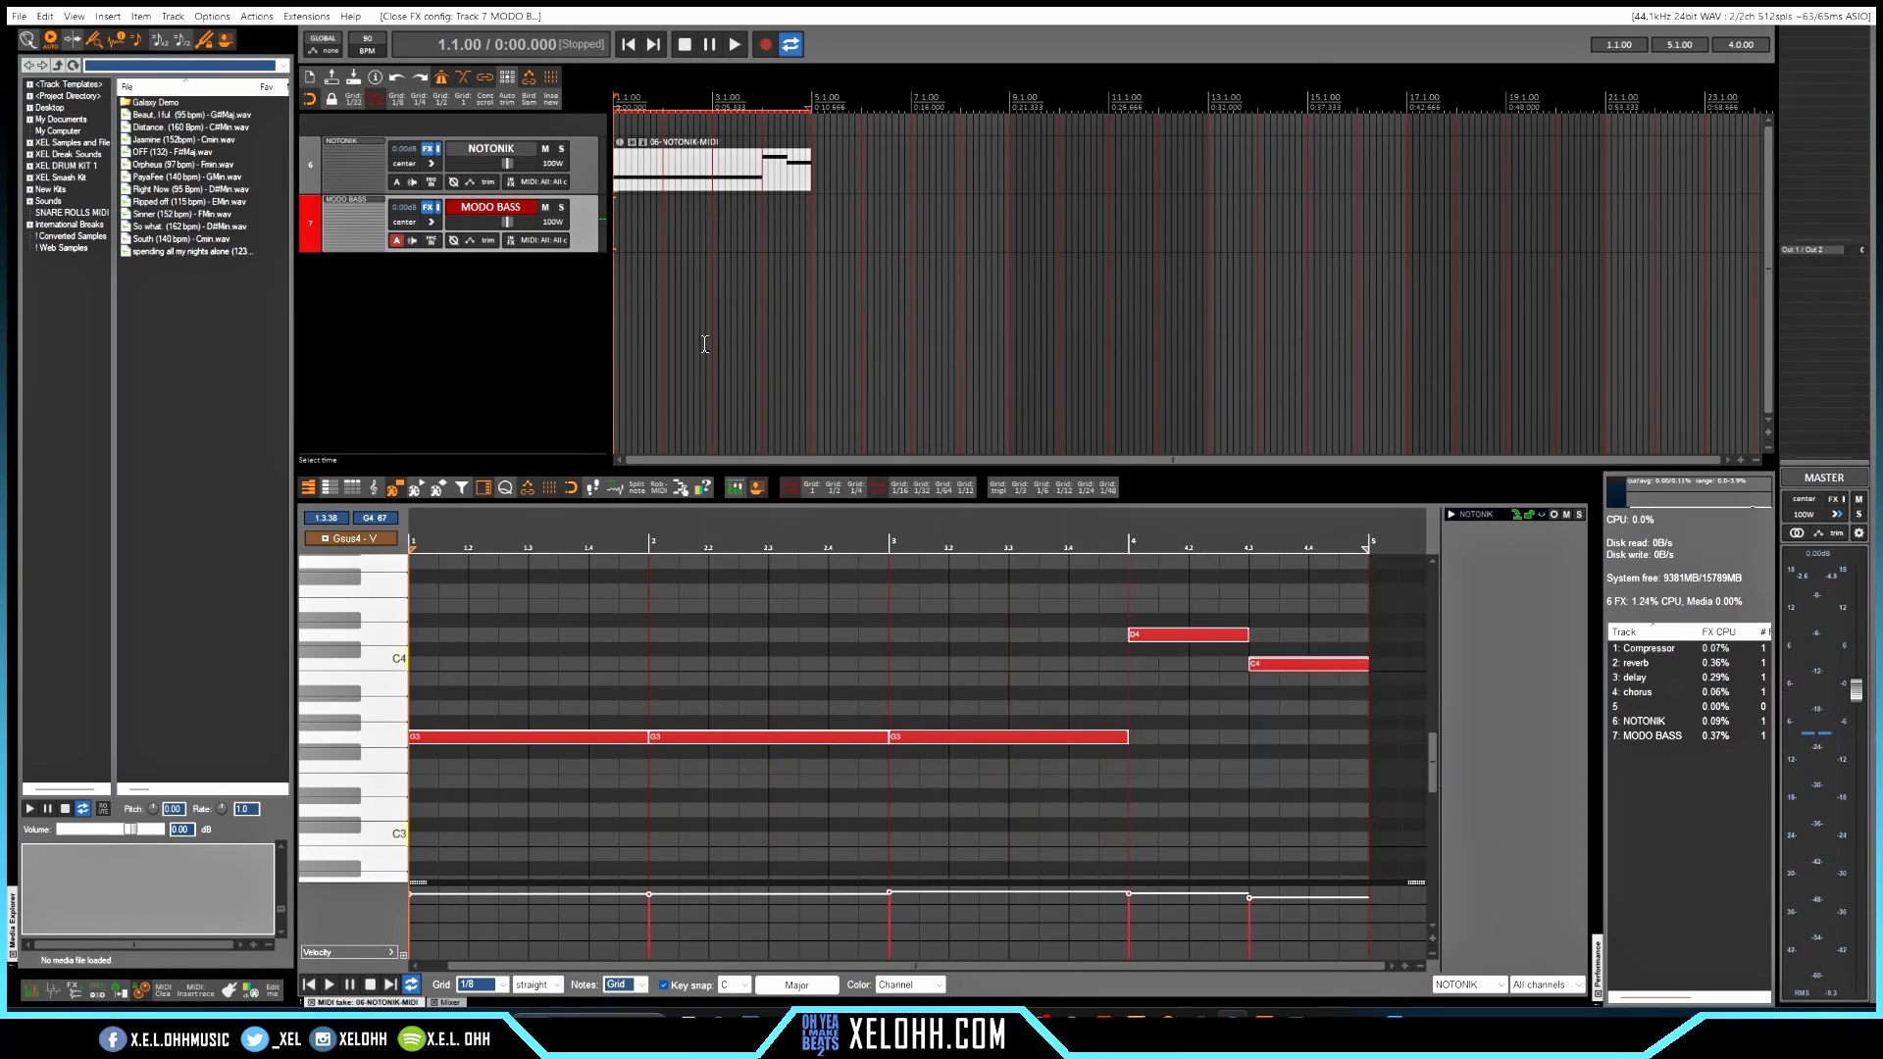
Step: Add Komplete Kontrol to the MODO BASS track's input FX, set the scale root note to G and change the scale type
left_click(510, 240)
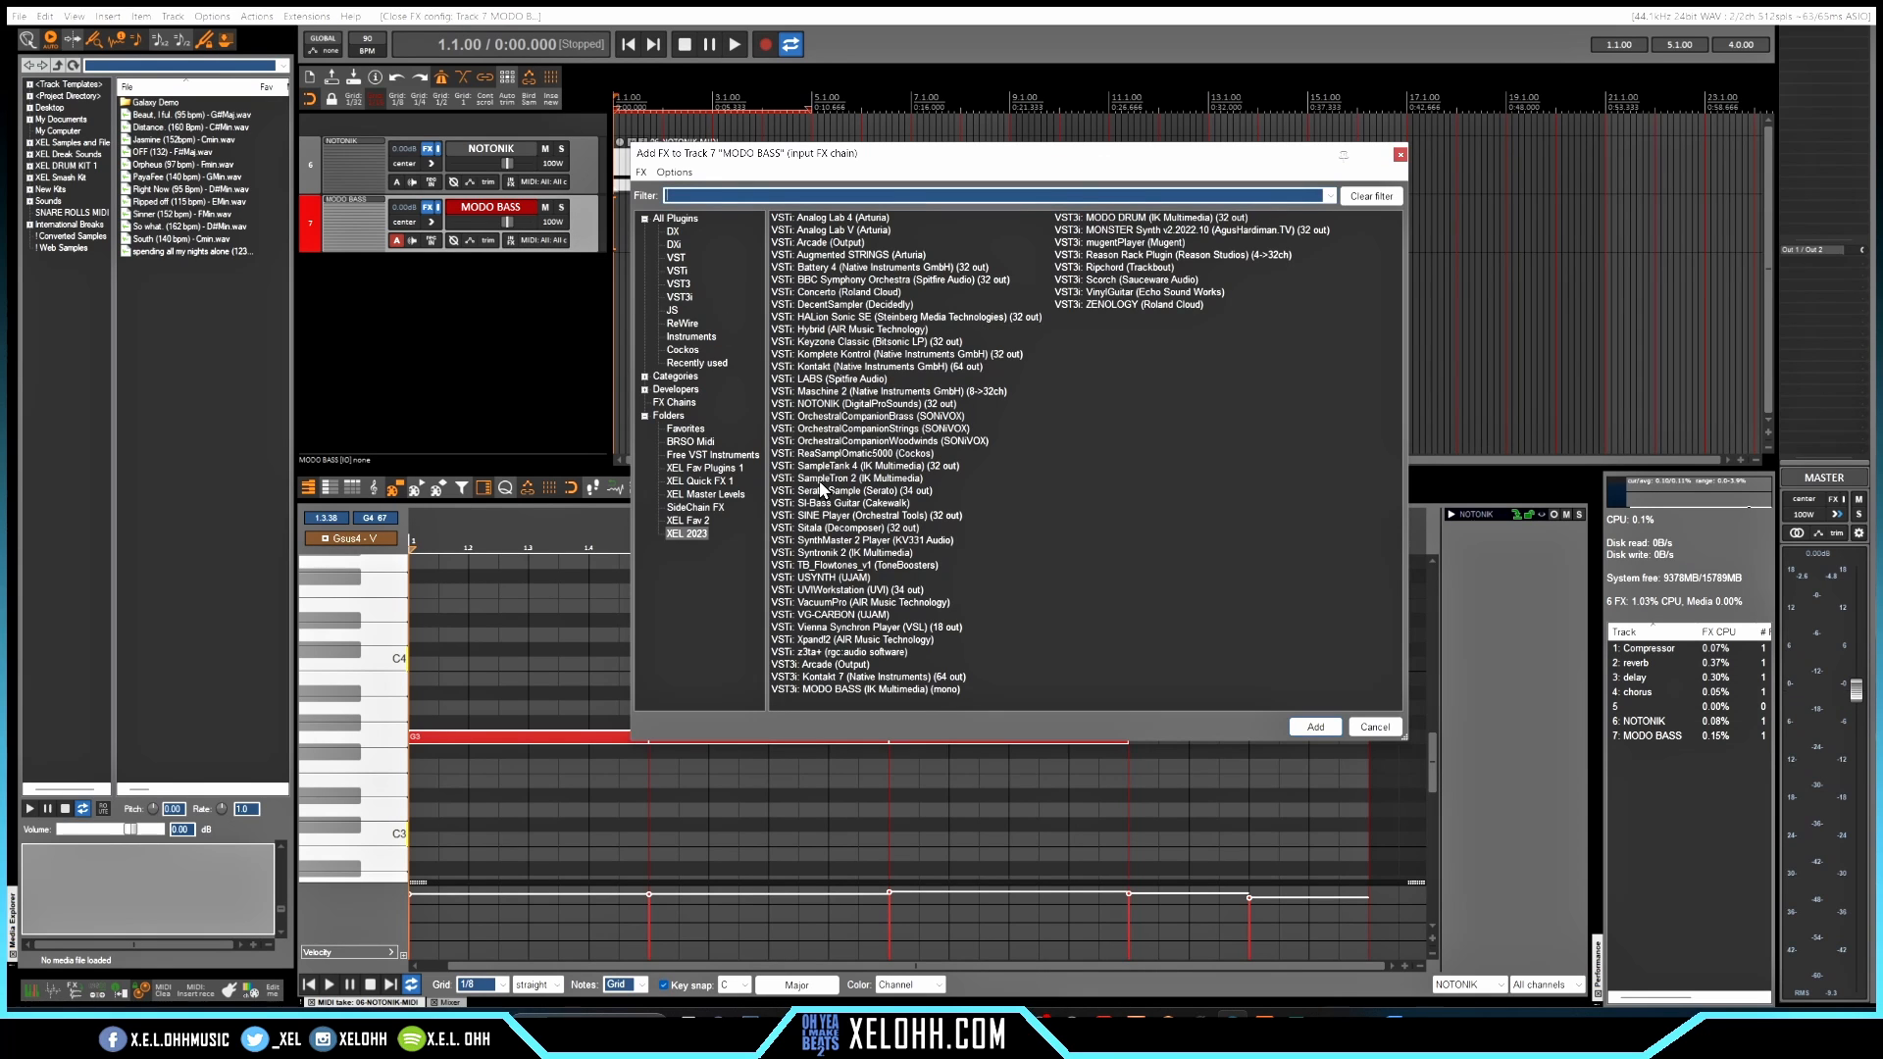
double_click(834, 354)
left_click(869, 498)
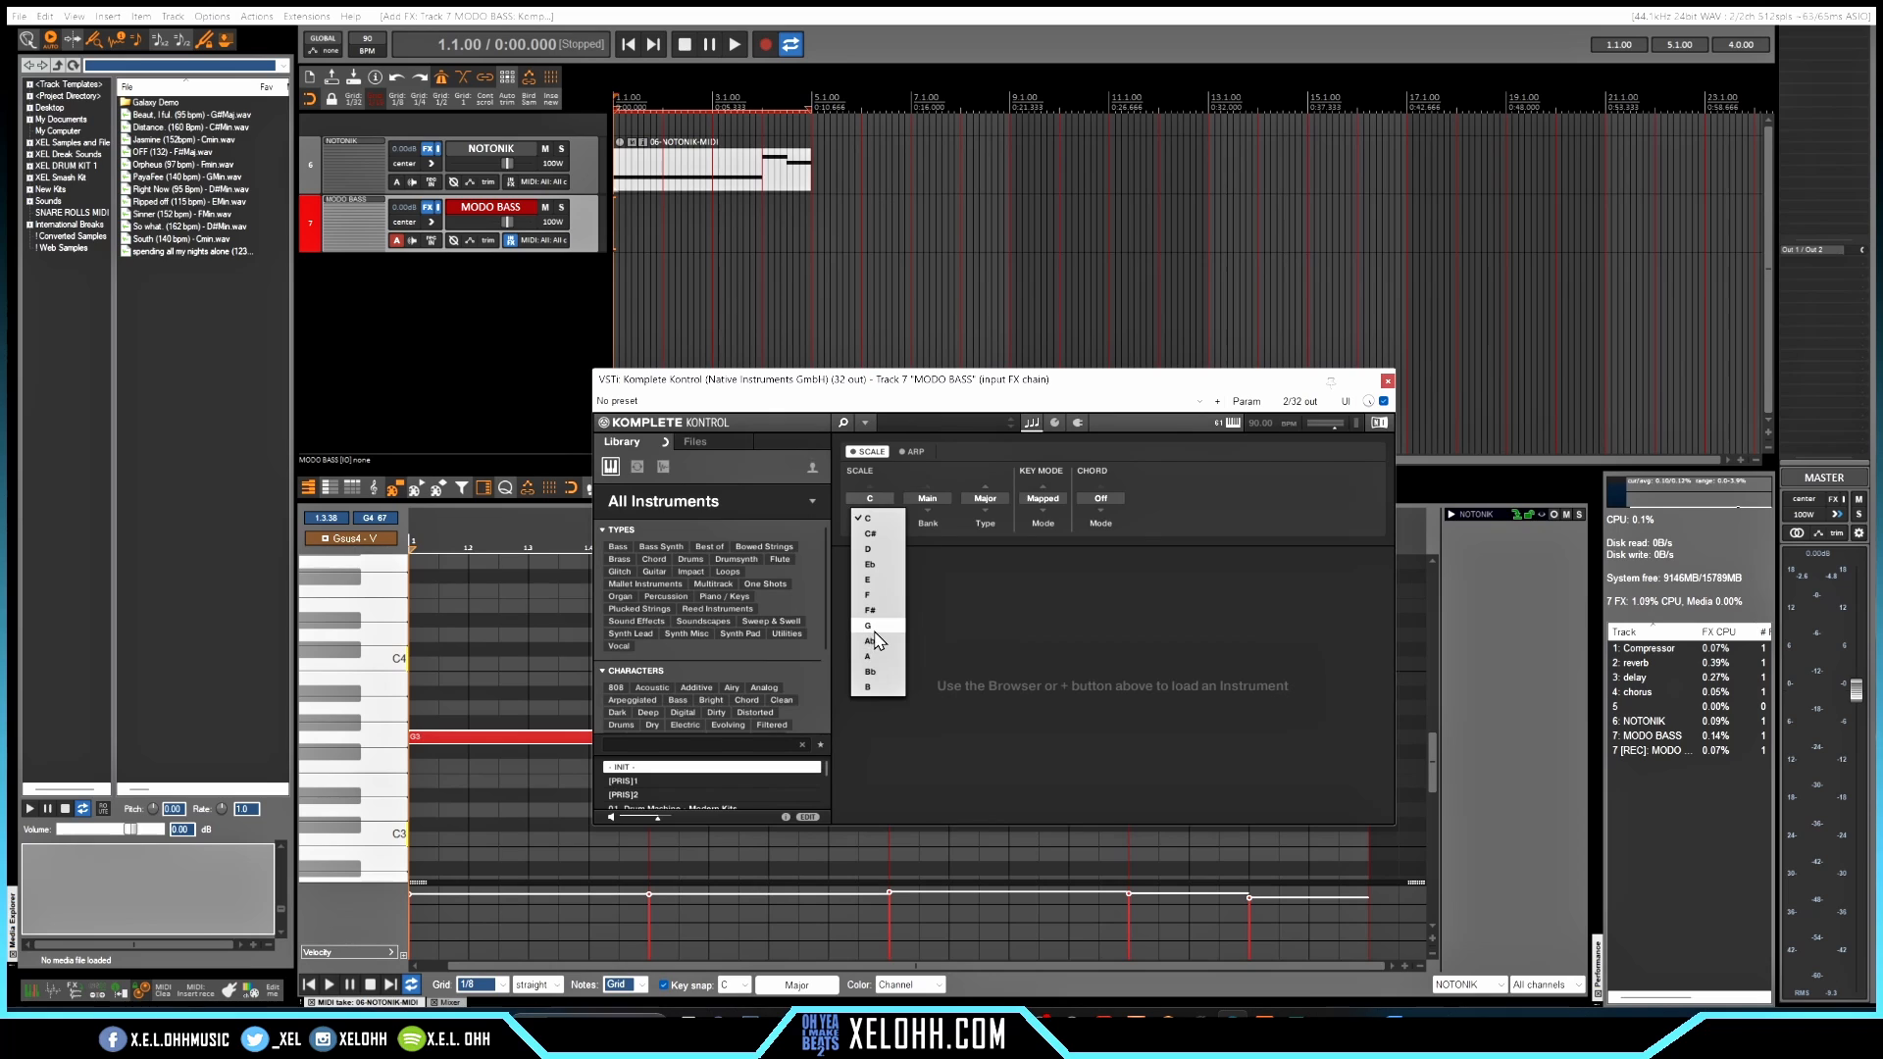
left_click(870, 626)
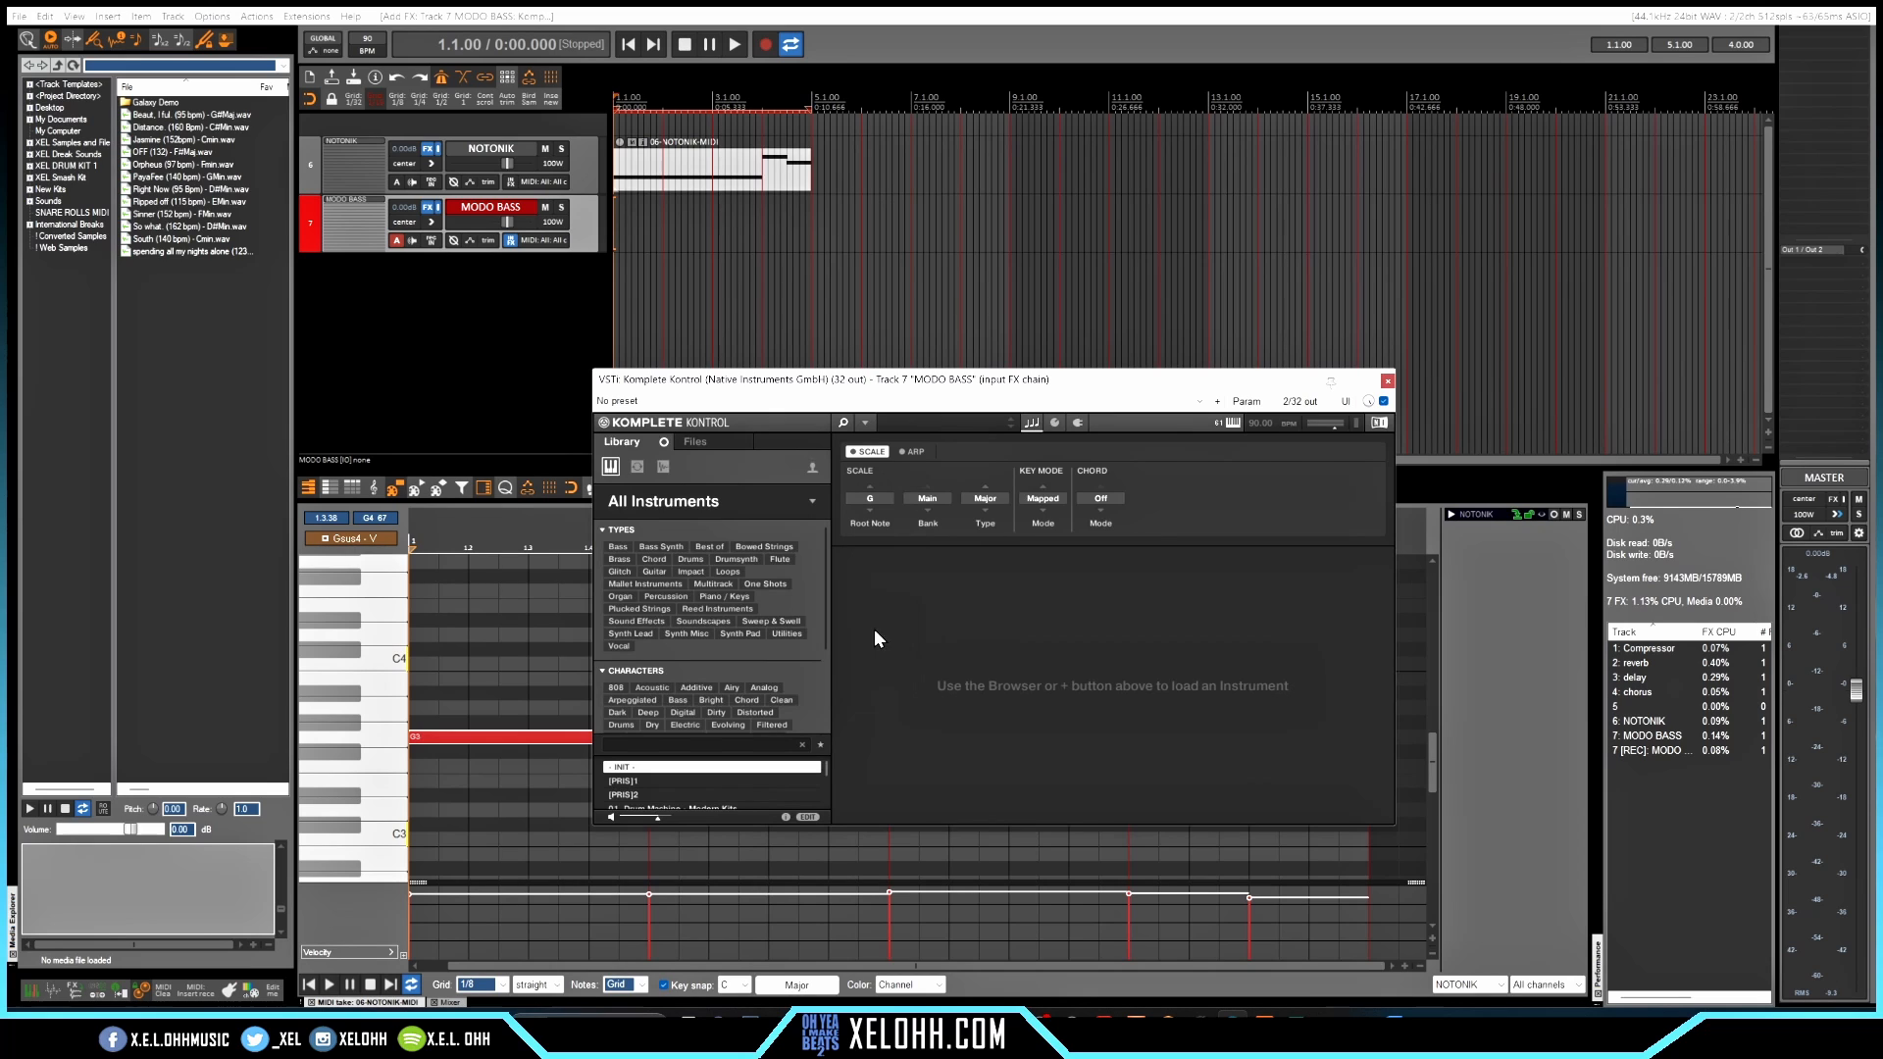
left_click(986, 498)
left_click(1015, 580)
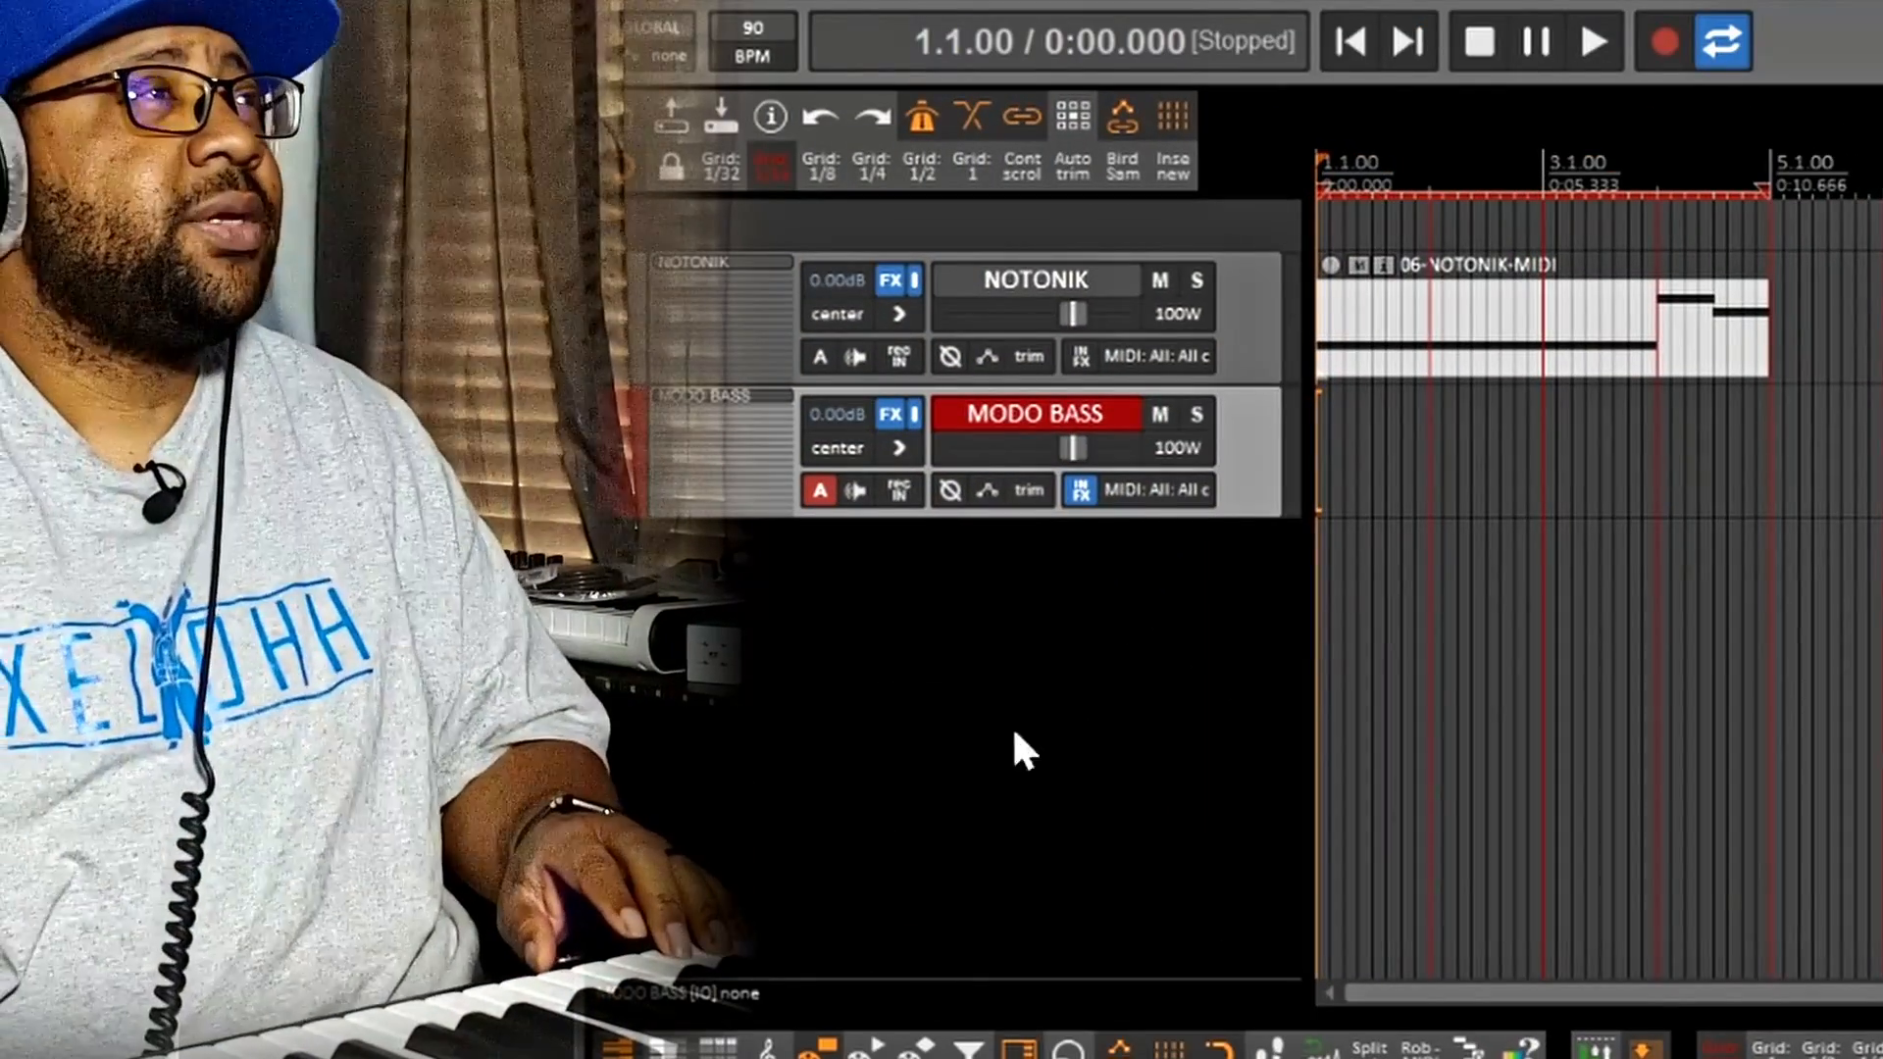
Step: Insert a four-bar MIDI item on the MODO BASS track and record a bass line into it
left_click(1176, 164)
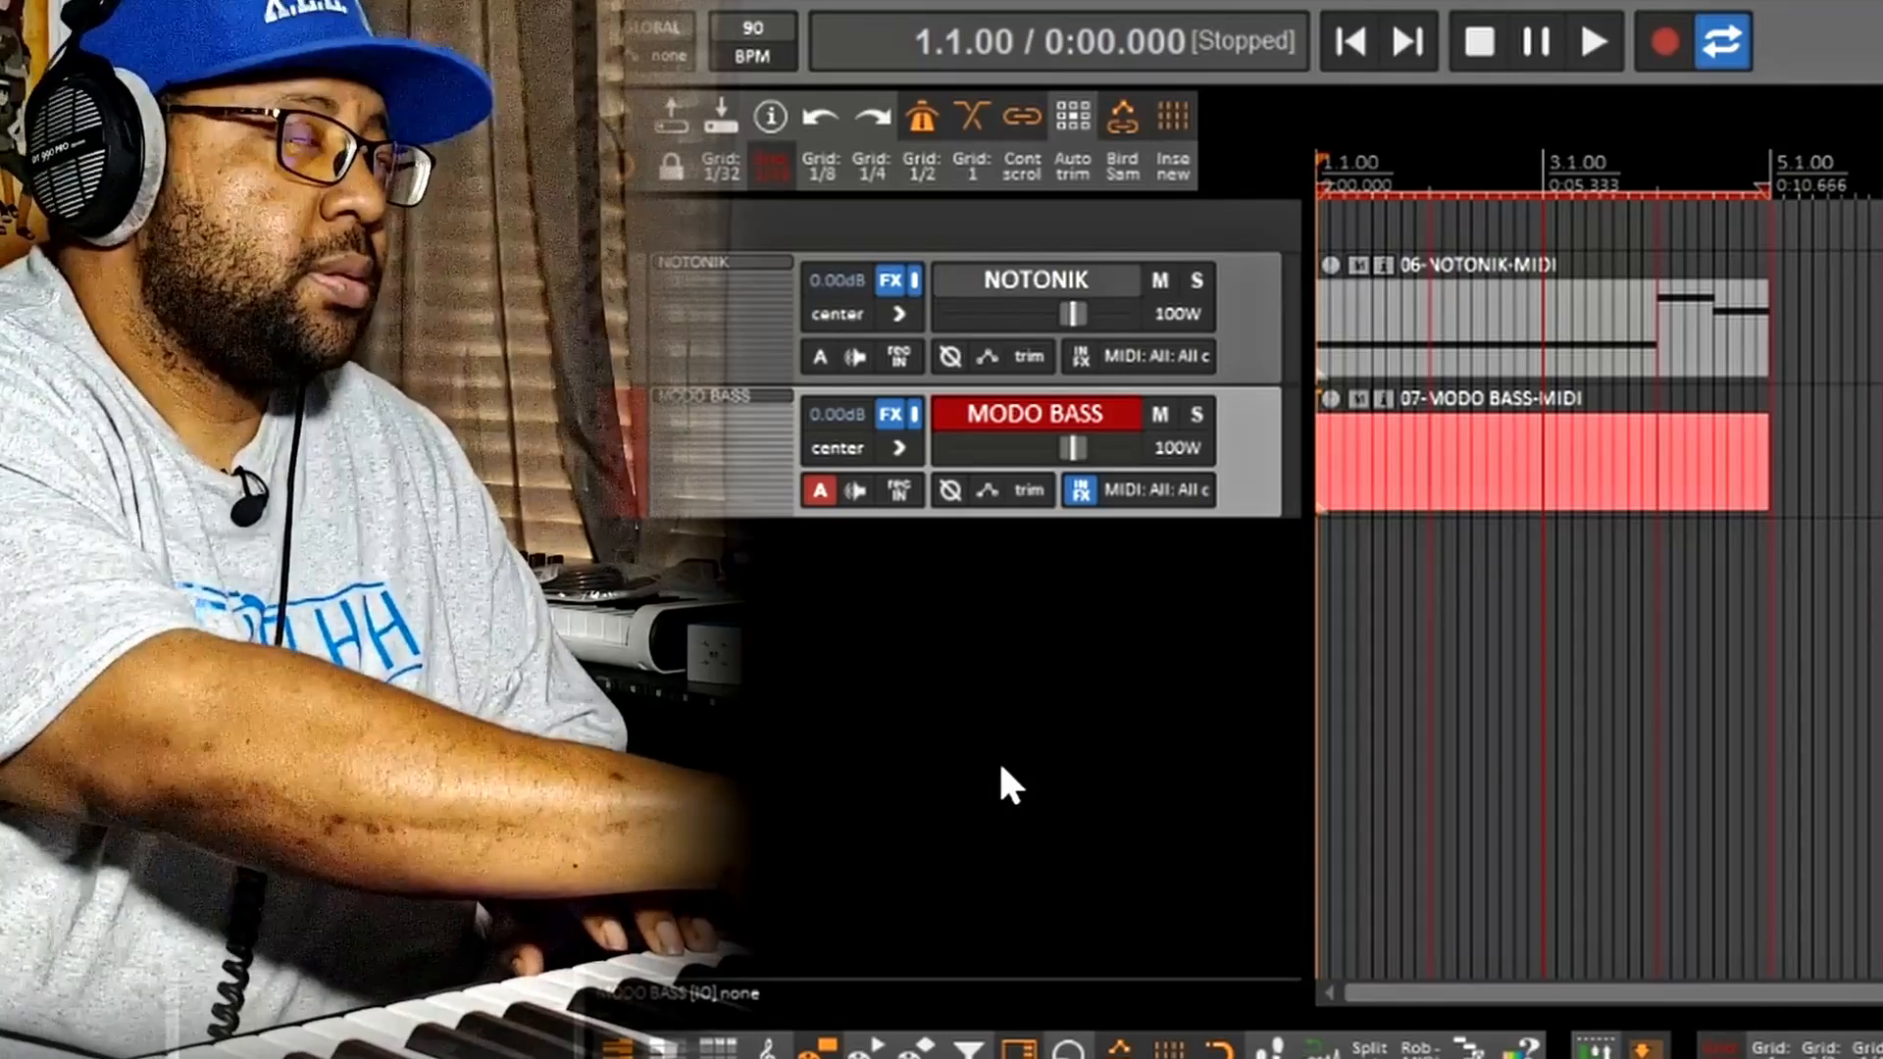
key("ctrl+r")
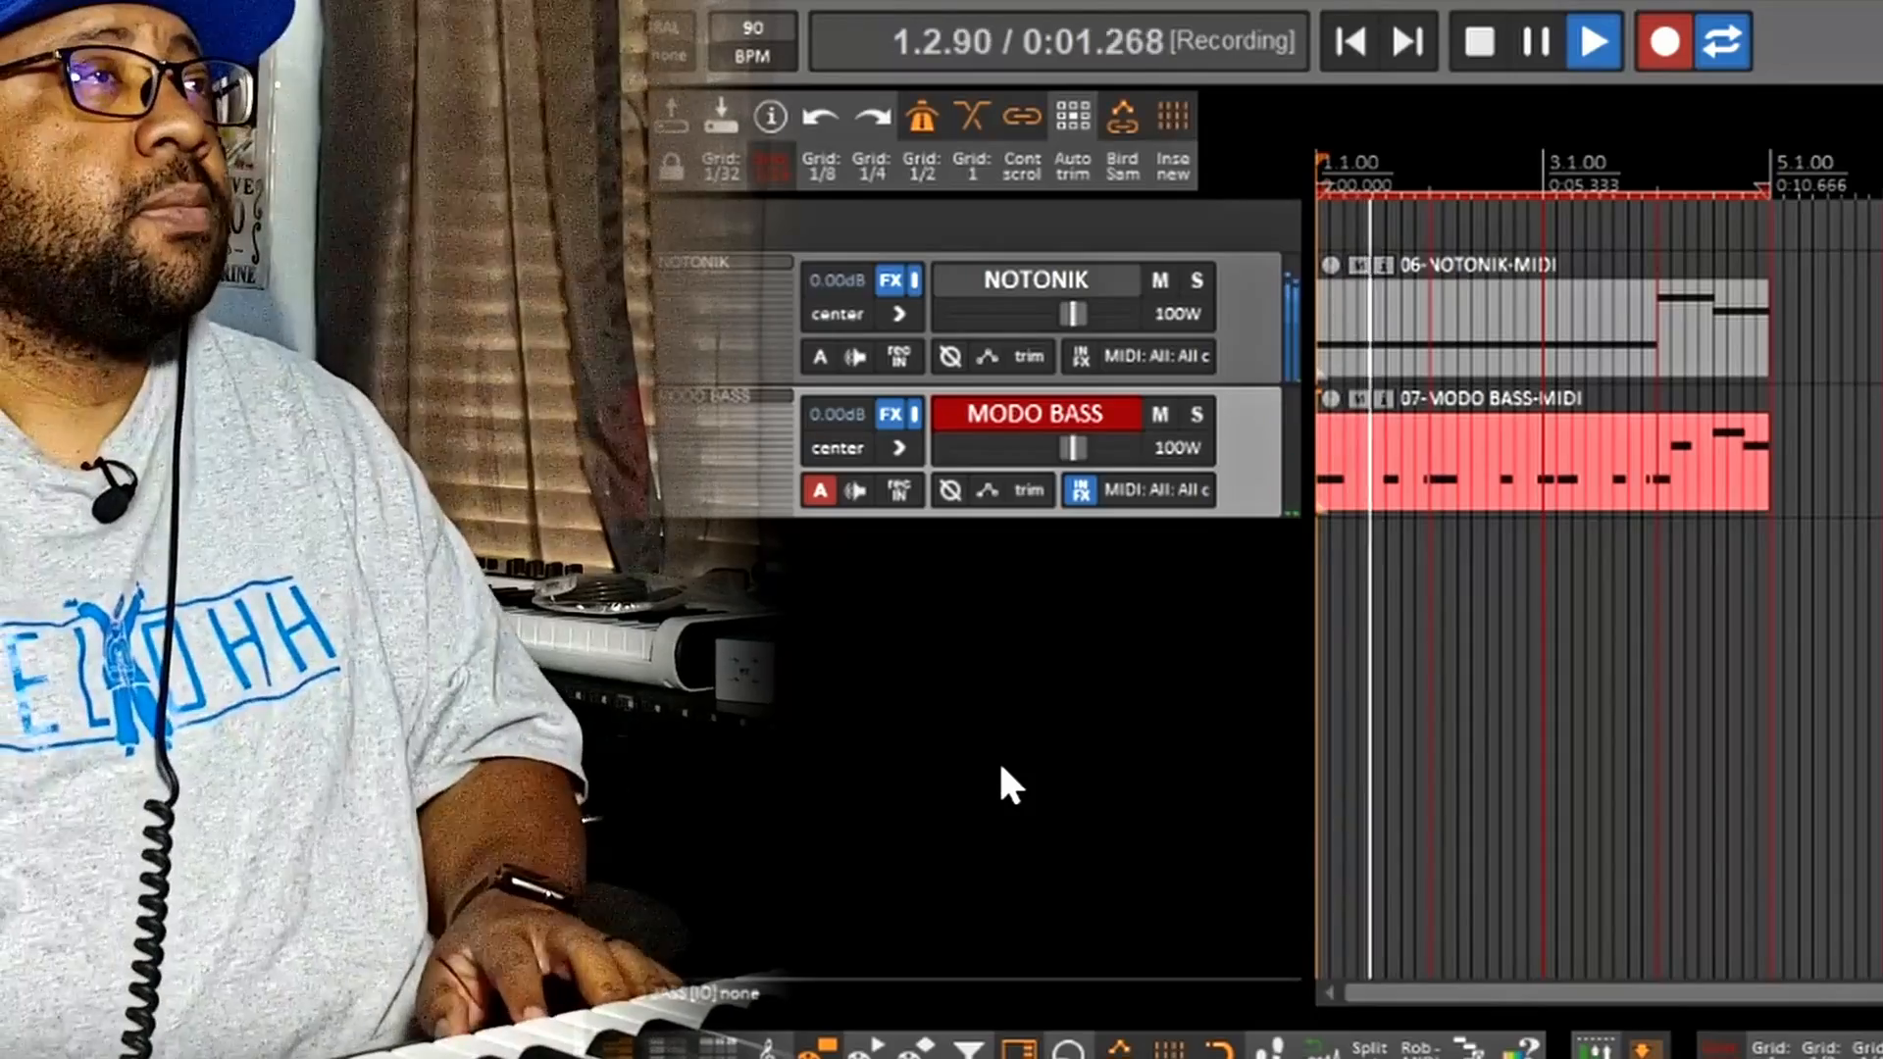
key("space")
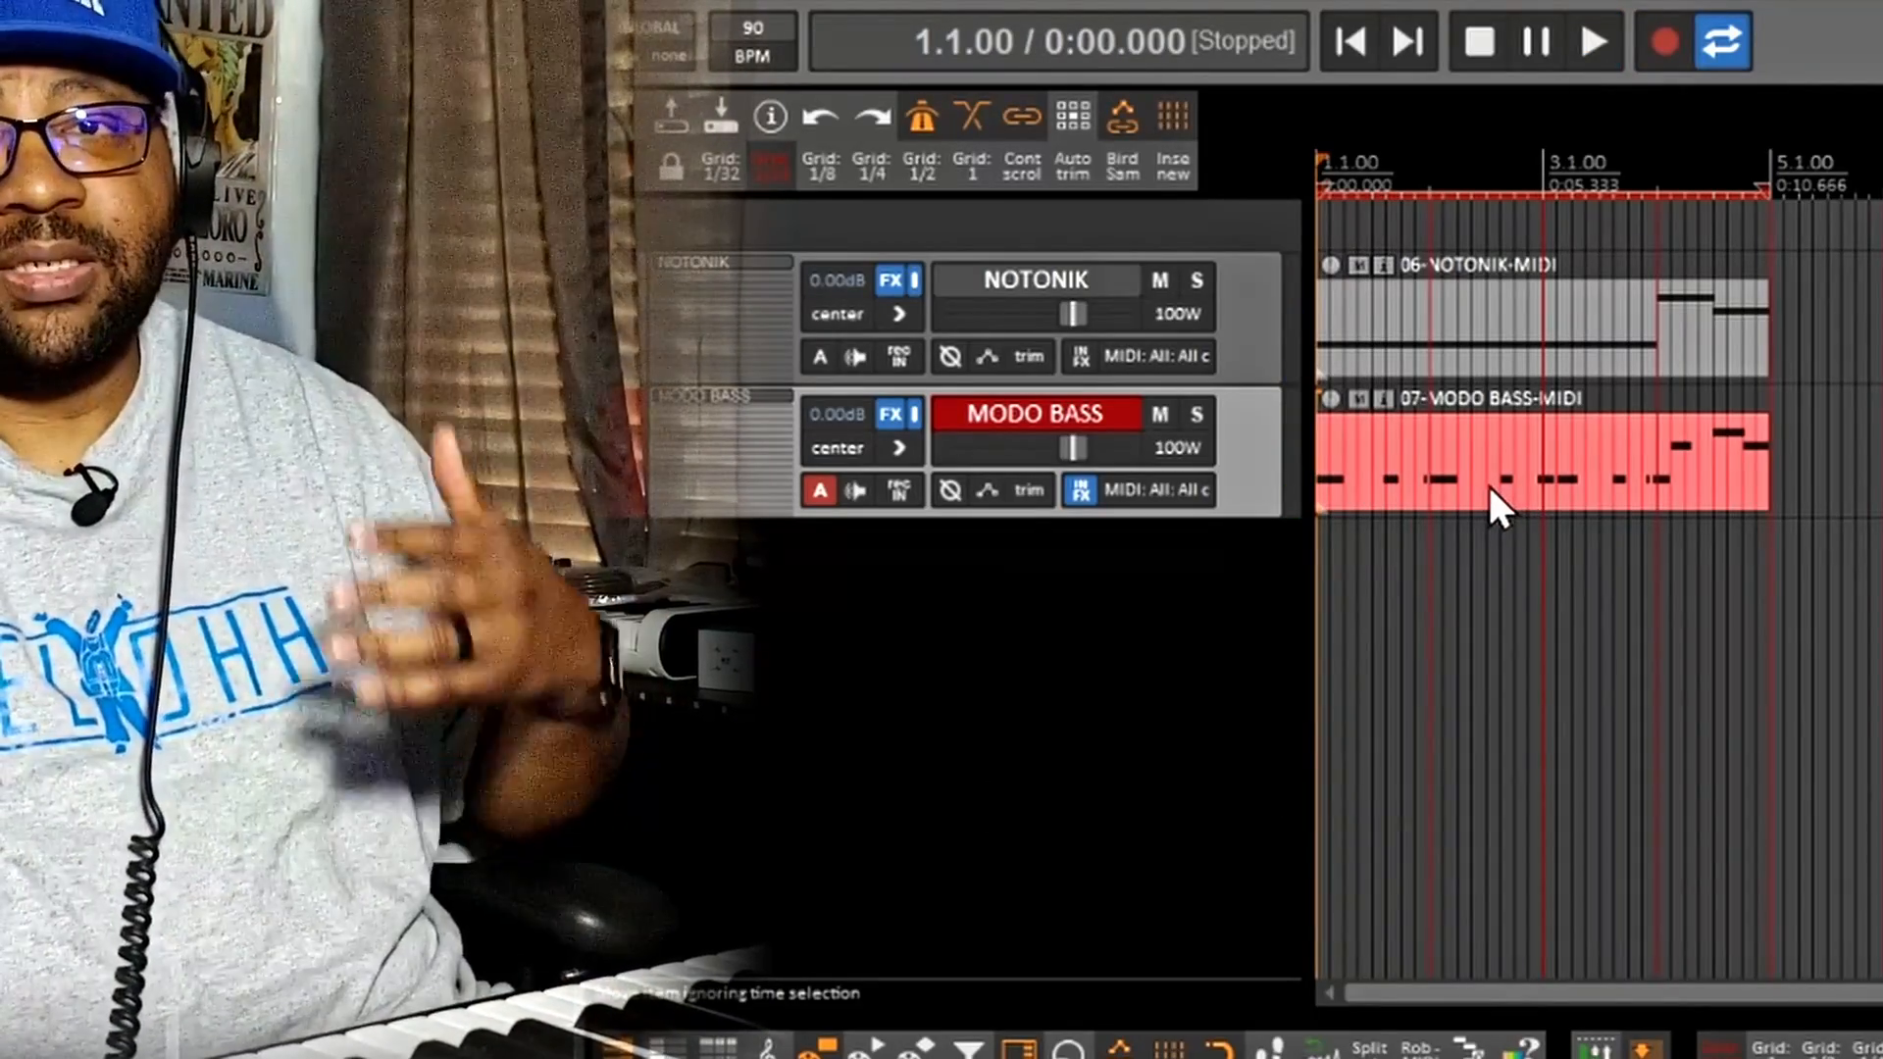
Step: Tidy the timing of the recorded bass notes on a 1/32 grid, moving the G2 note in bar 3, and play back the loop
left_click(1511, 468)
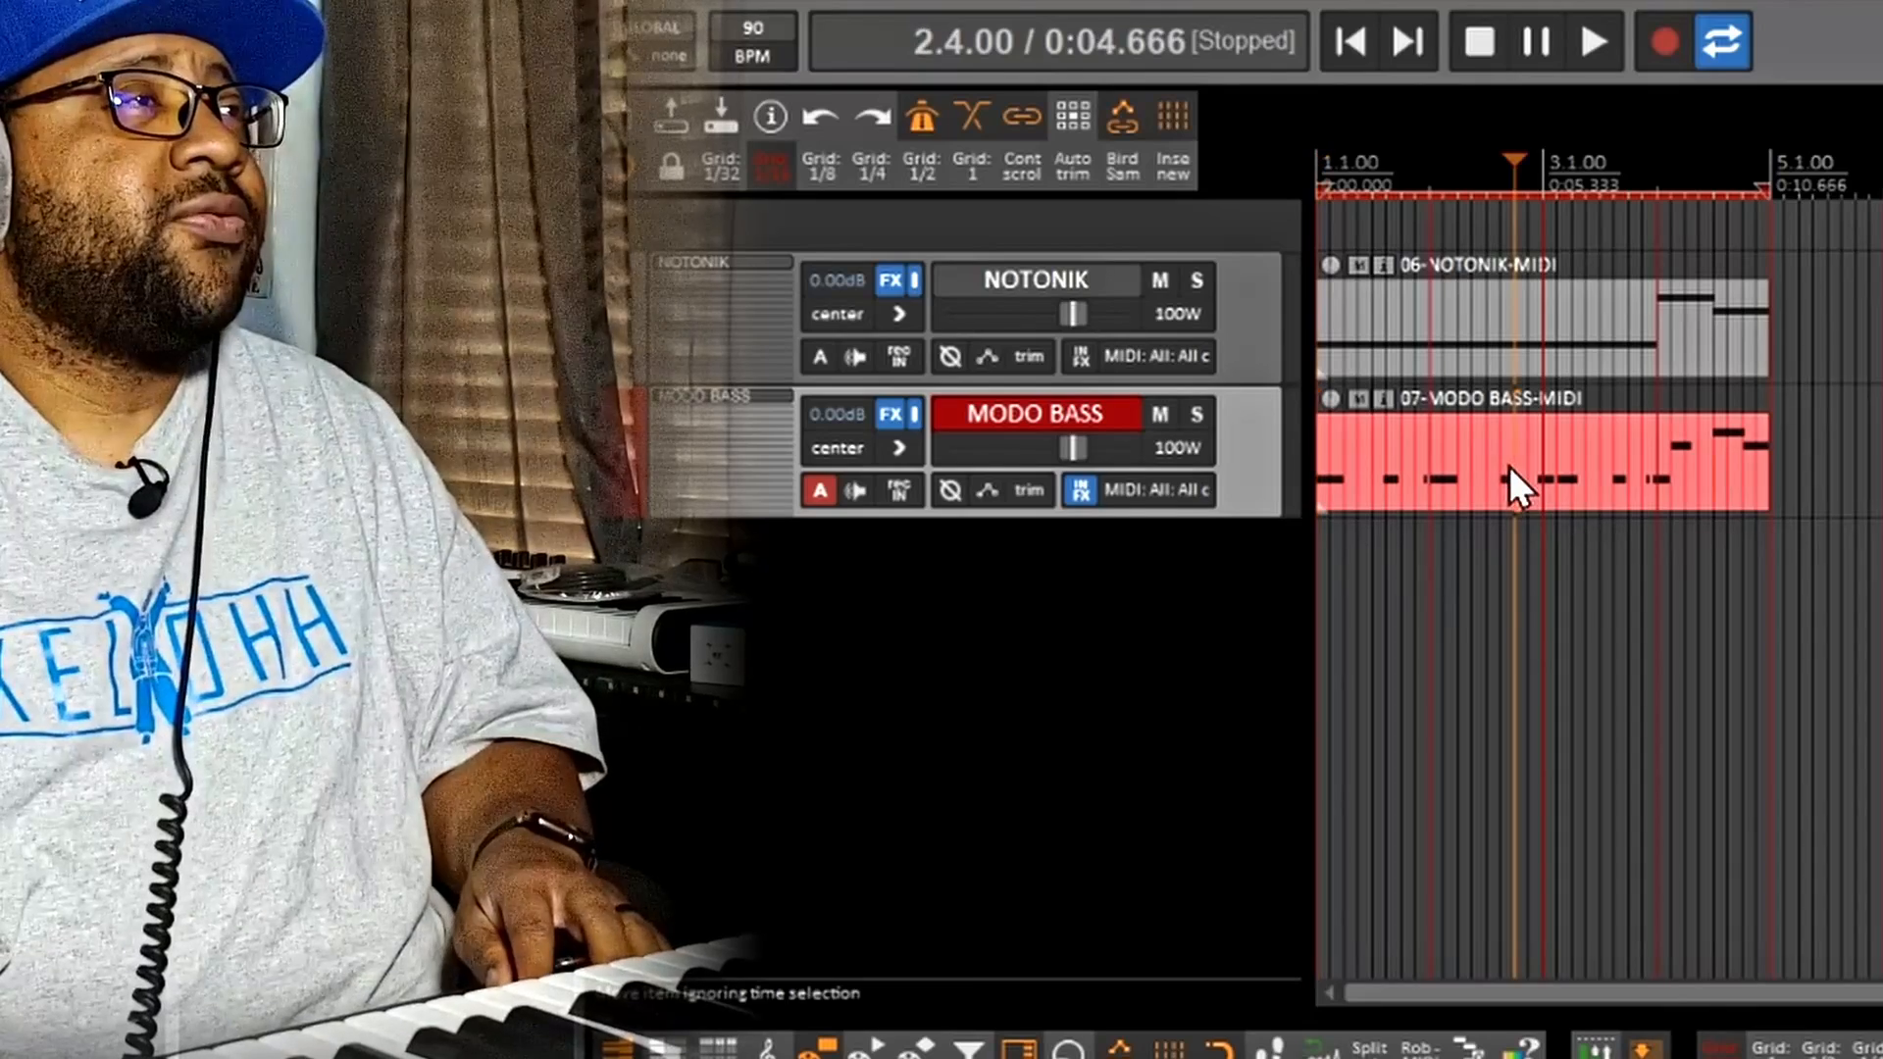
key("Home")
left_click_drag(1353, 776, 408, 592)
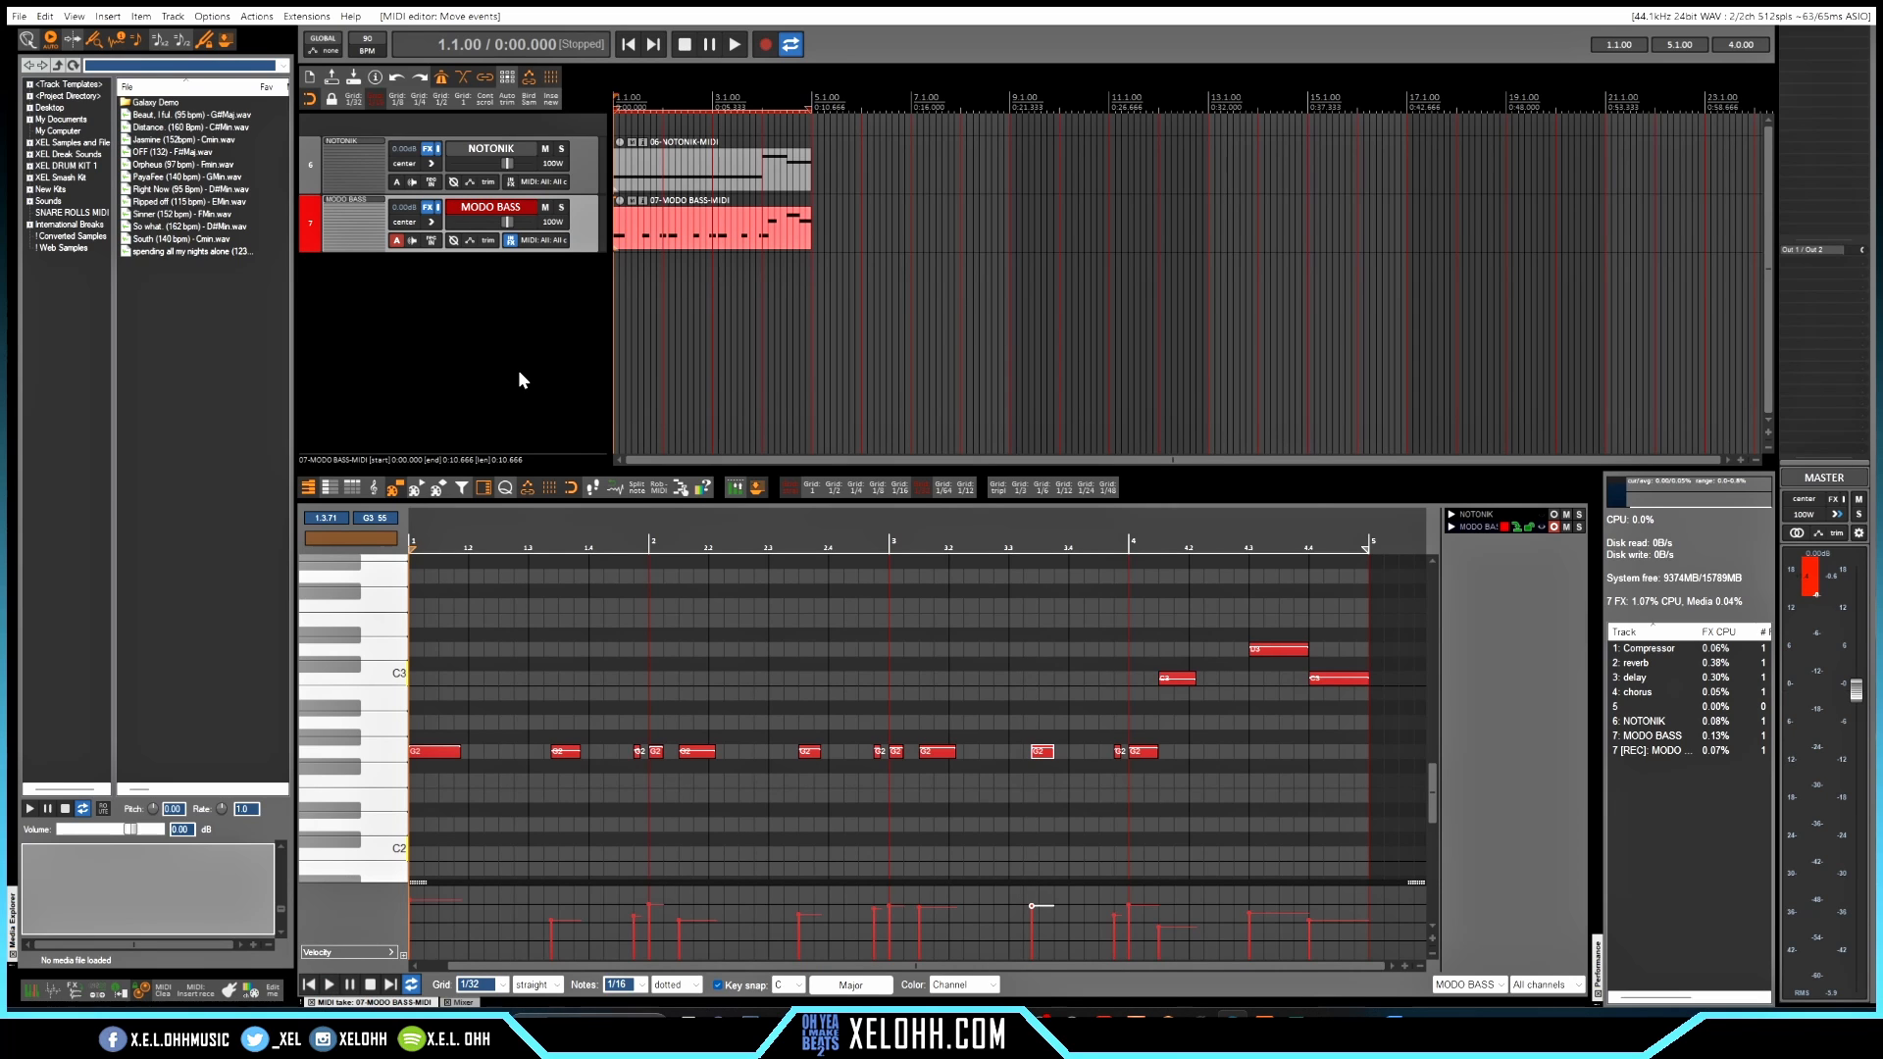
key("space")
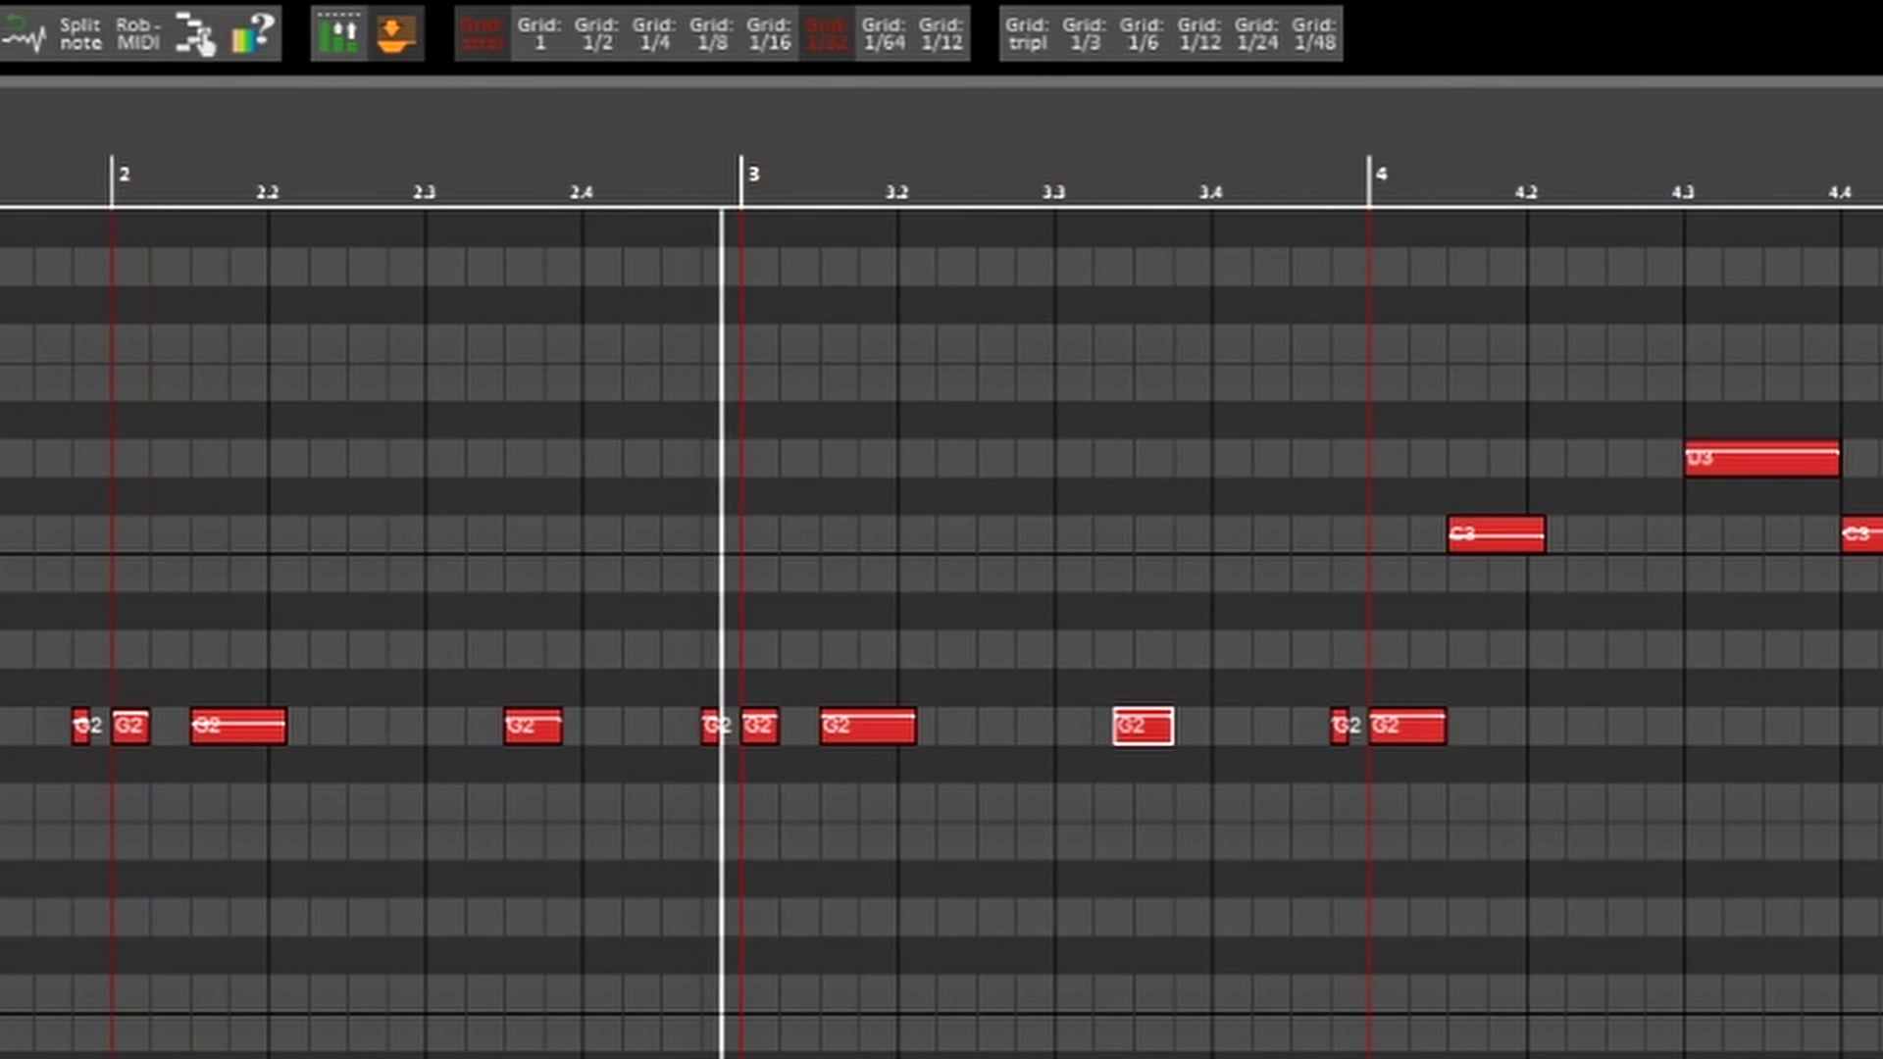
key("space")
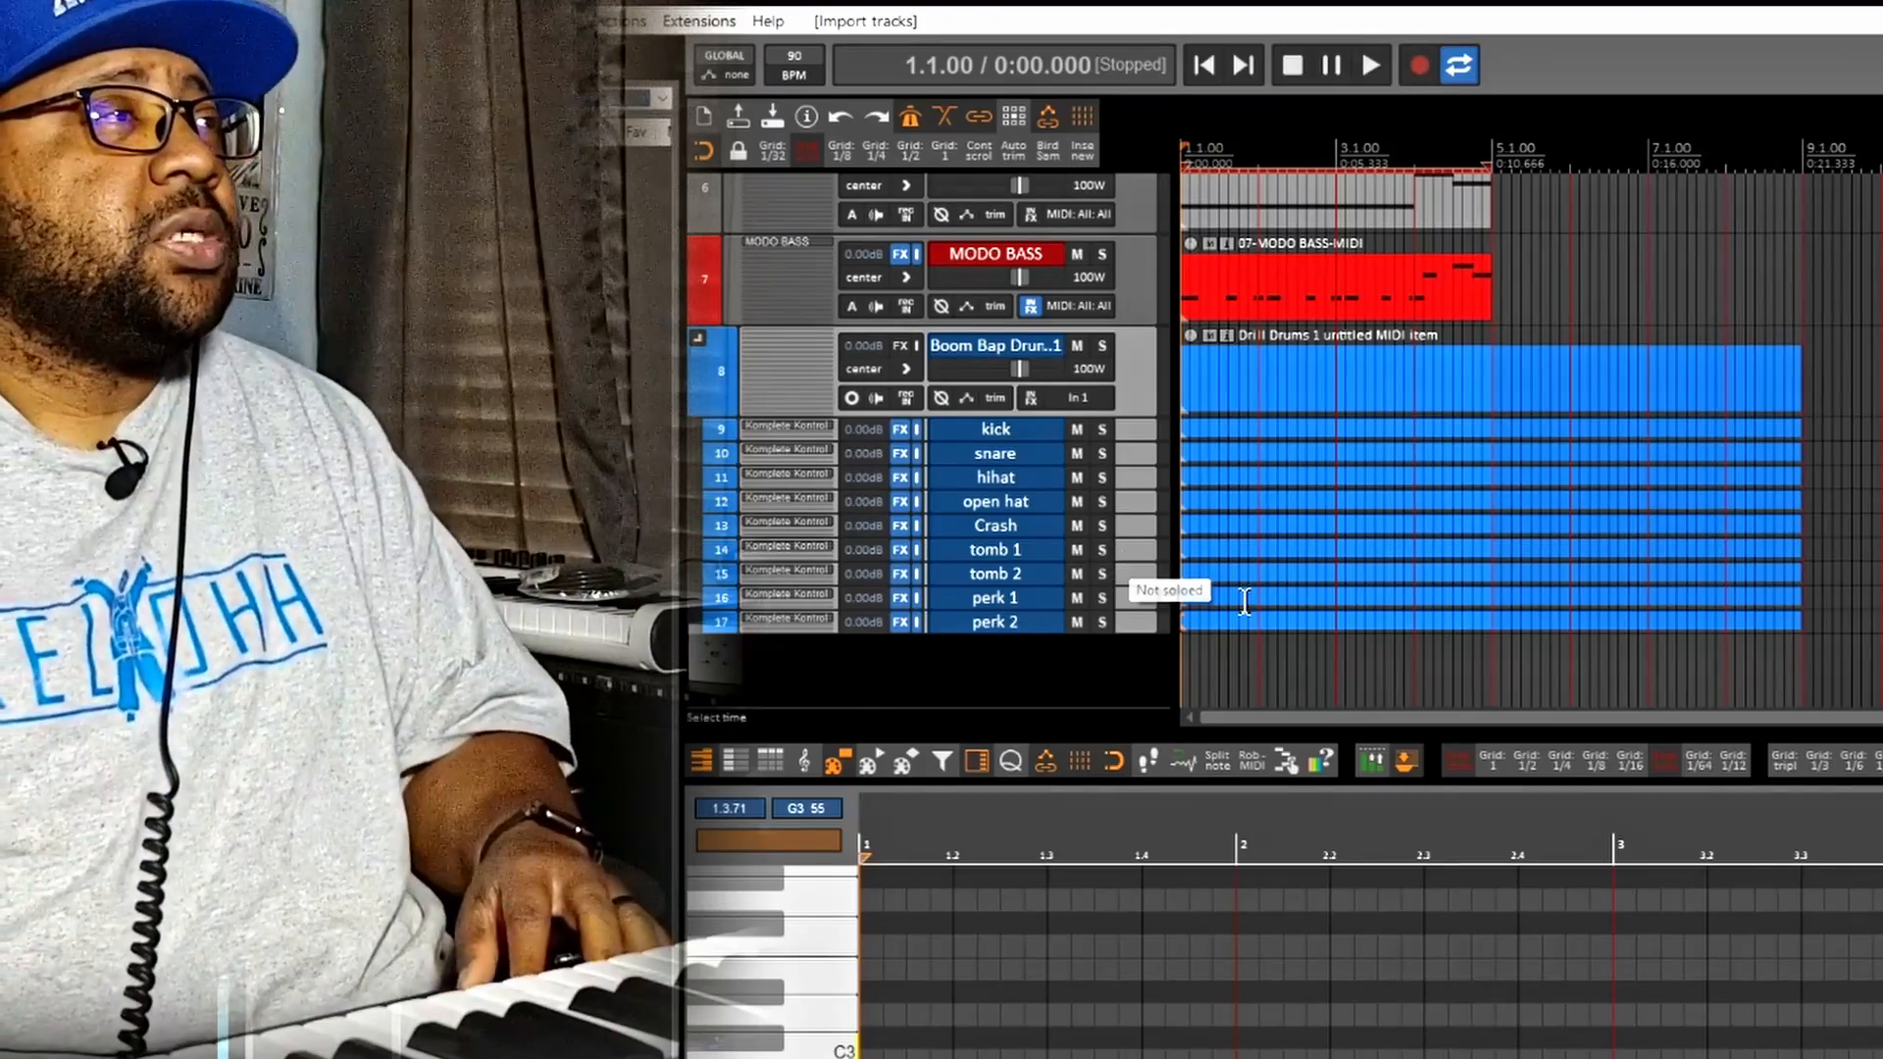
Step: Record the kick and snare parts into their drum tracks over the looped four bars
left_click(1143, 432)
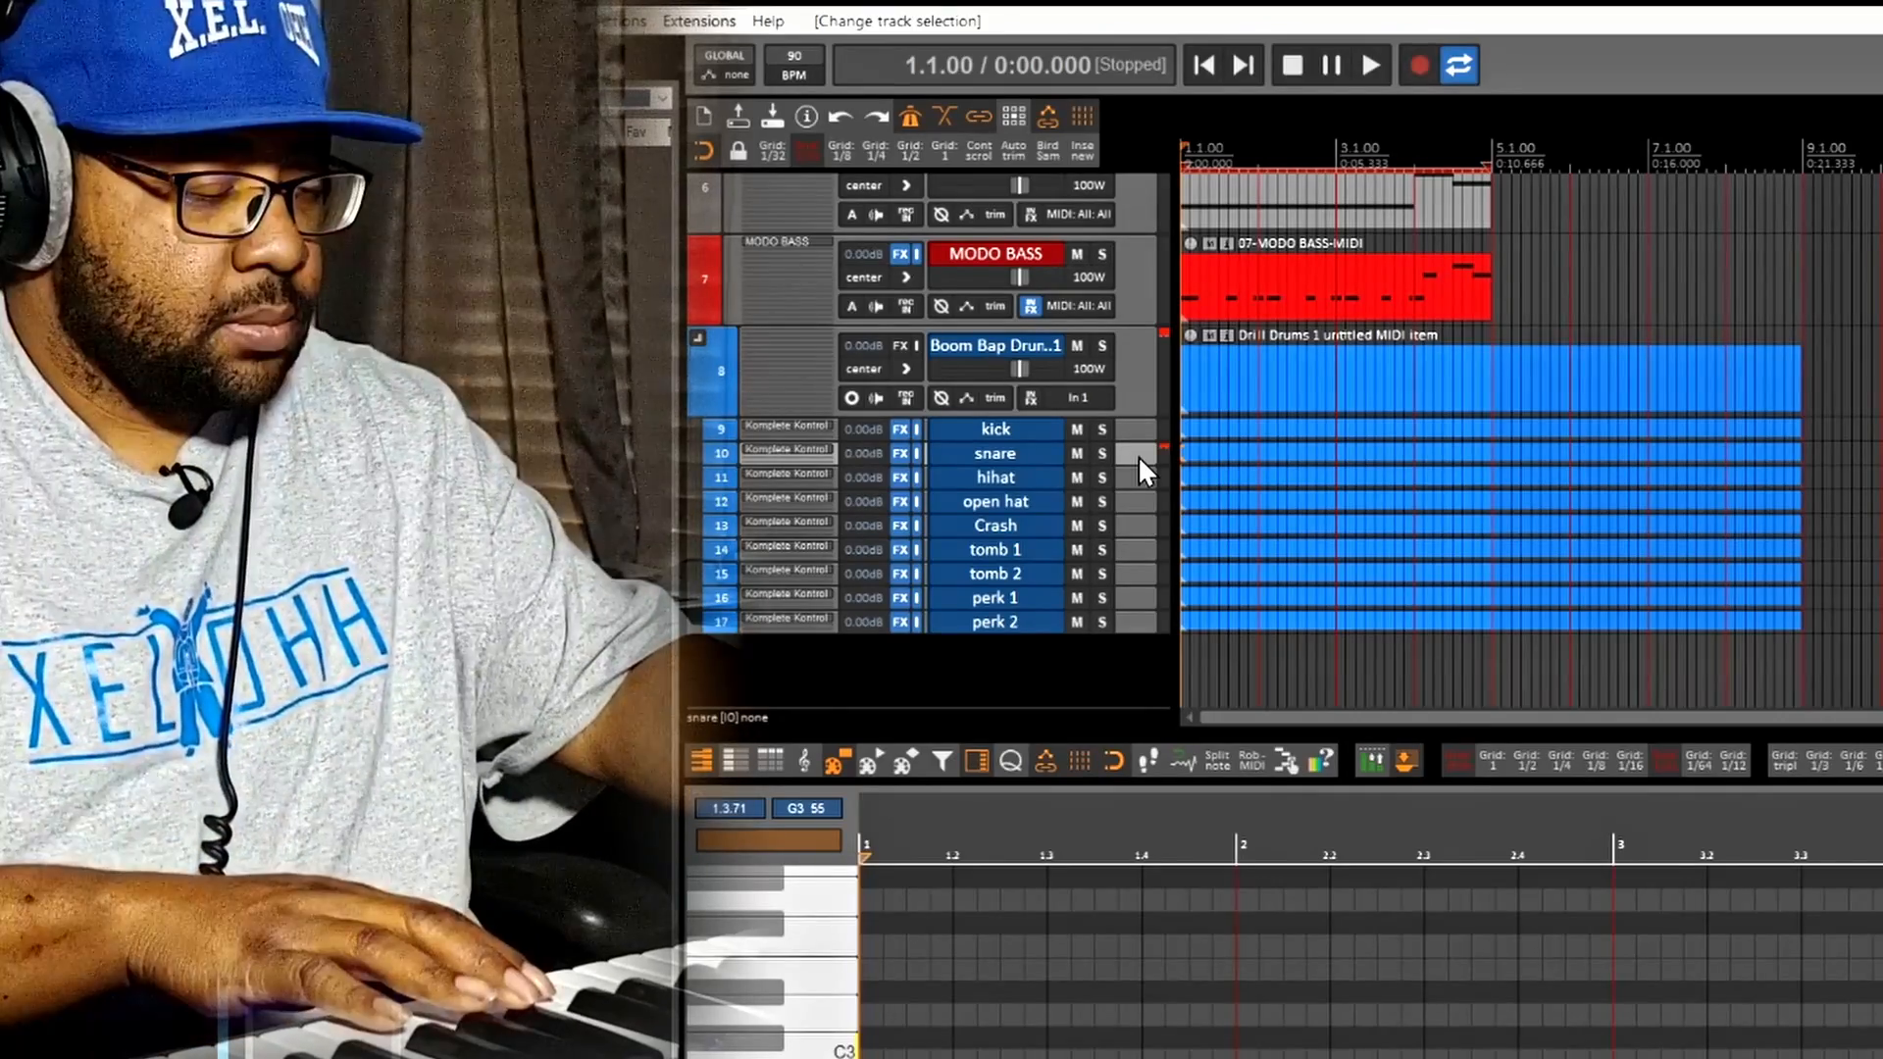
key("ctrl+r")
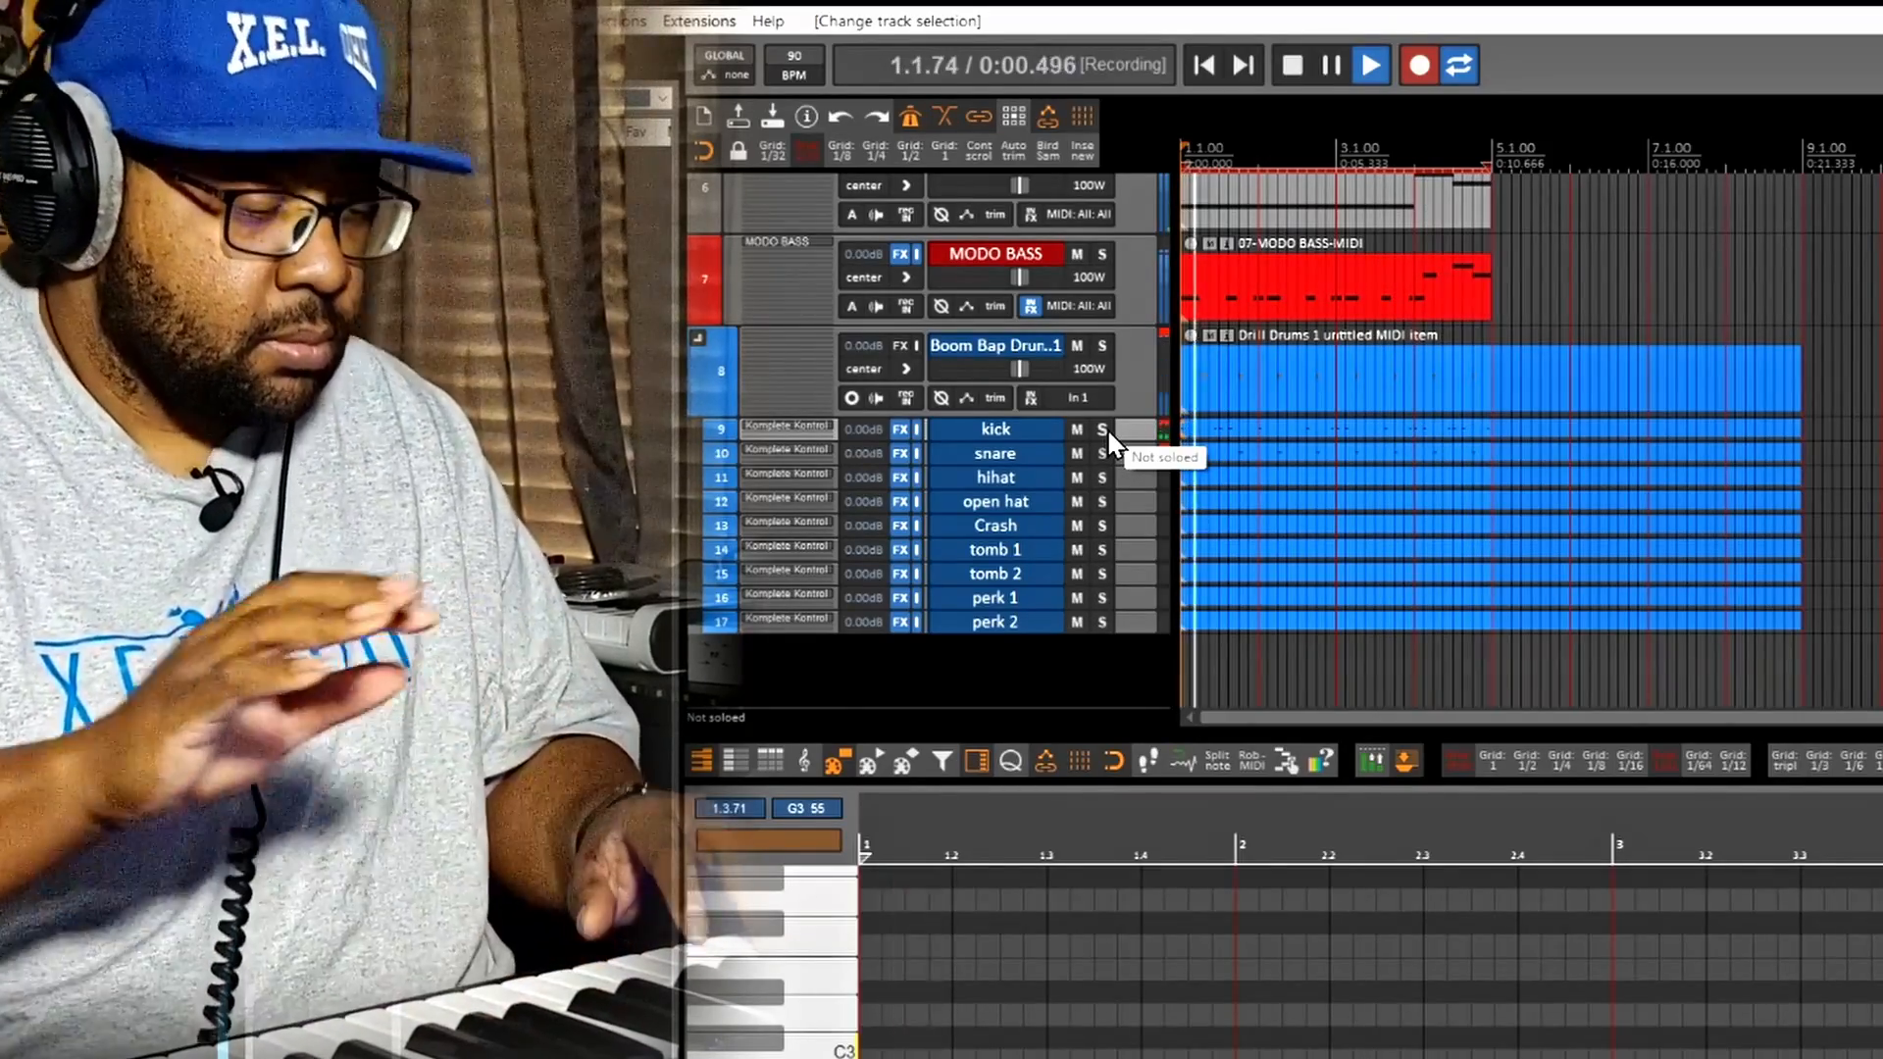
key("ctrl+r")
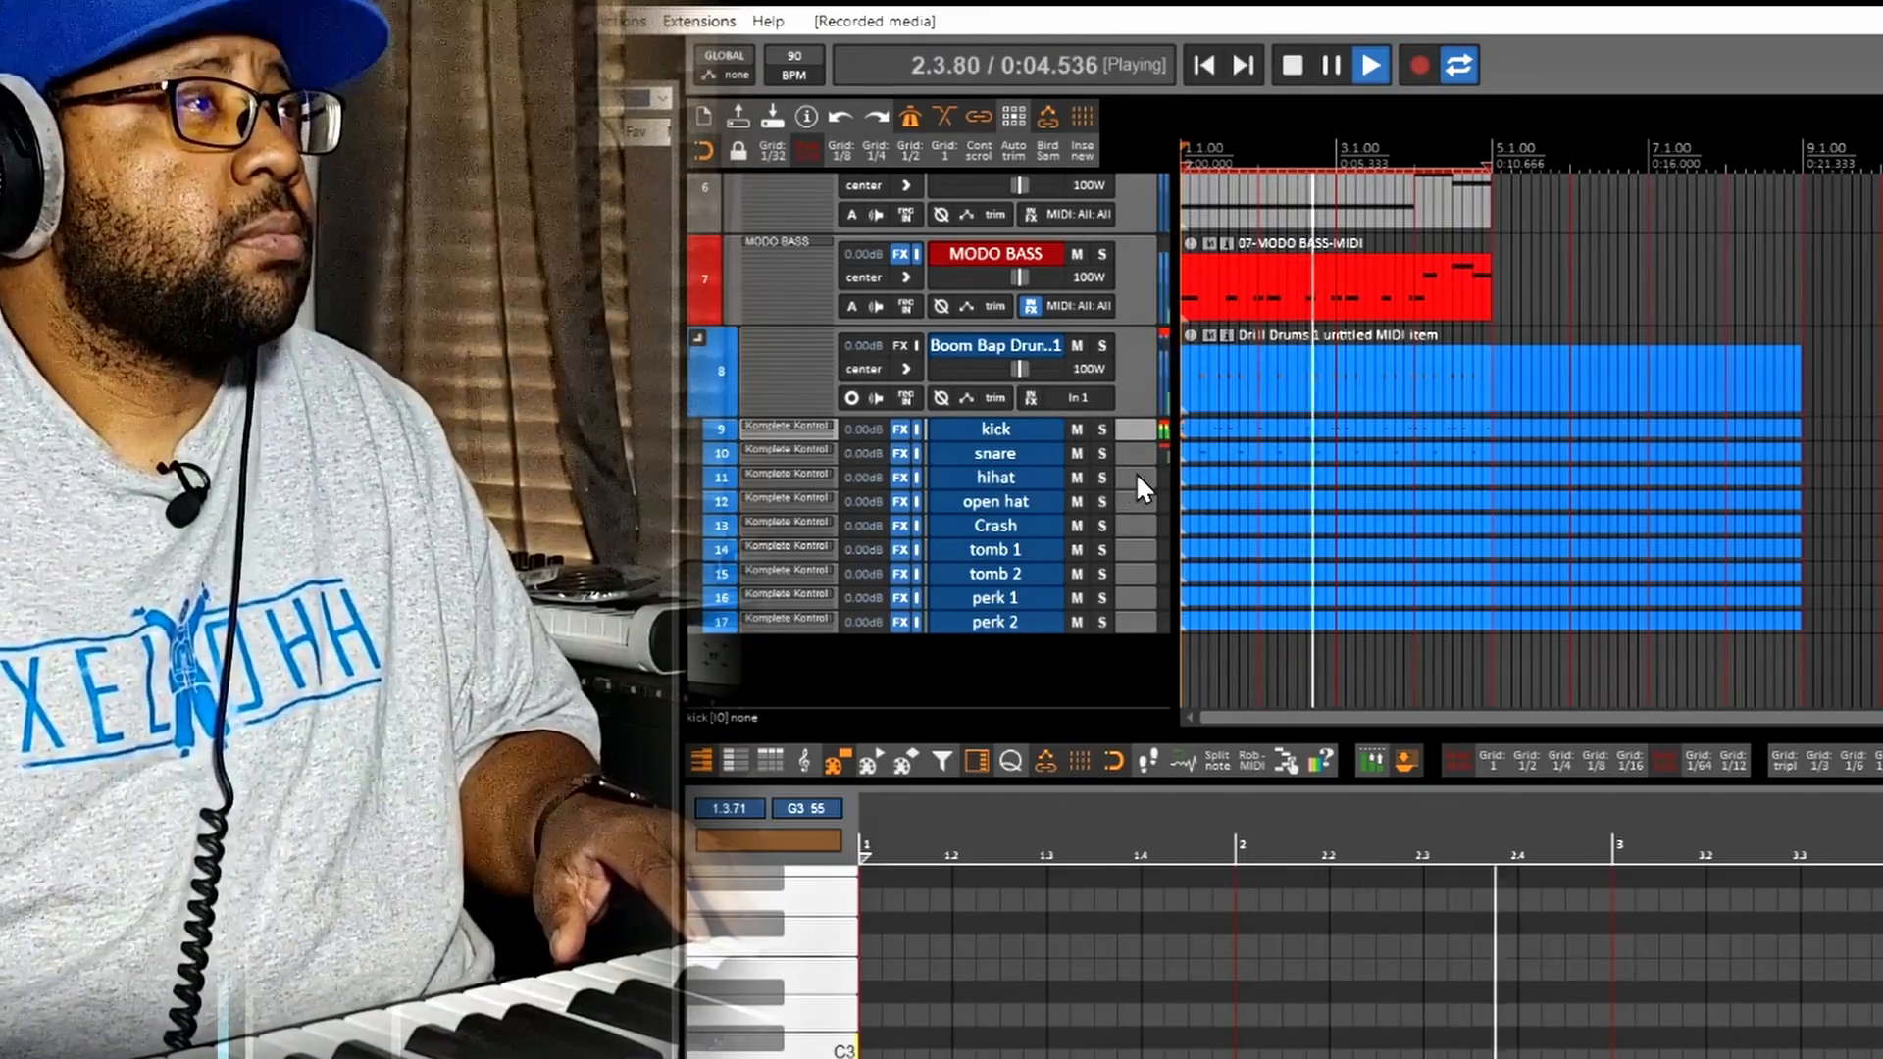
Step: Record a hi-hat pattern into the hihat track over the four-bar loop
left_click(1138, 473)
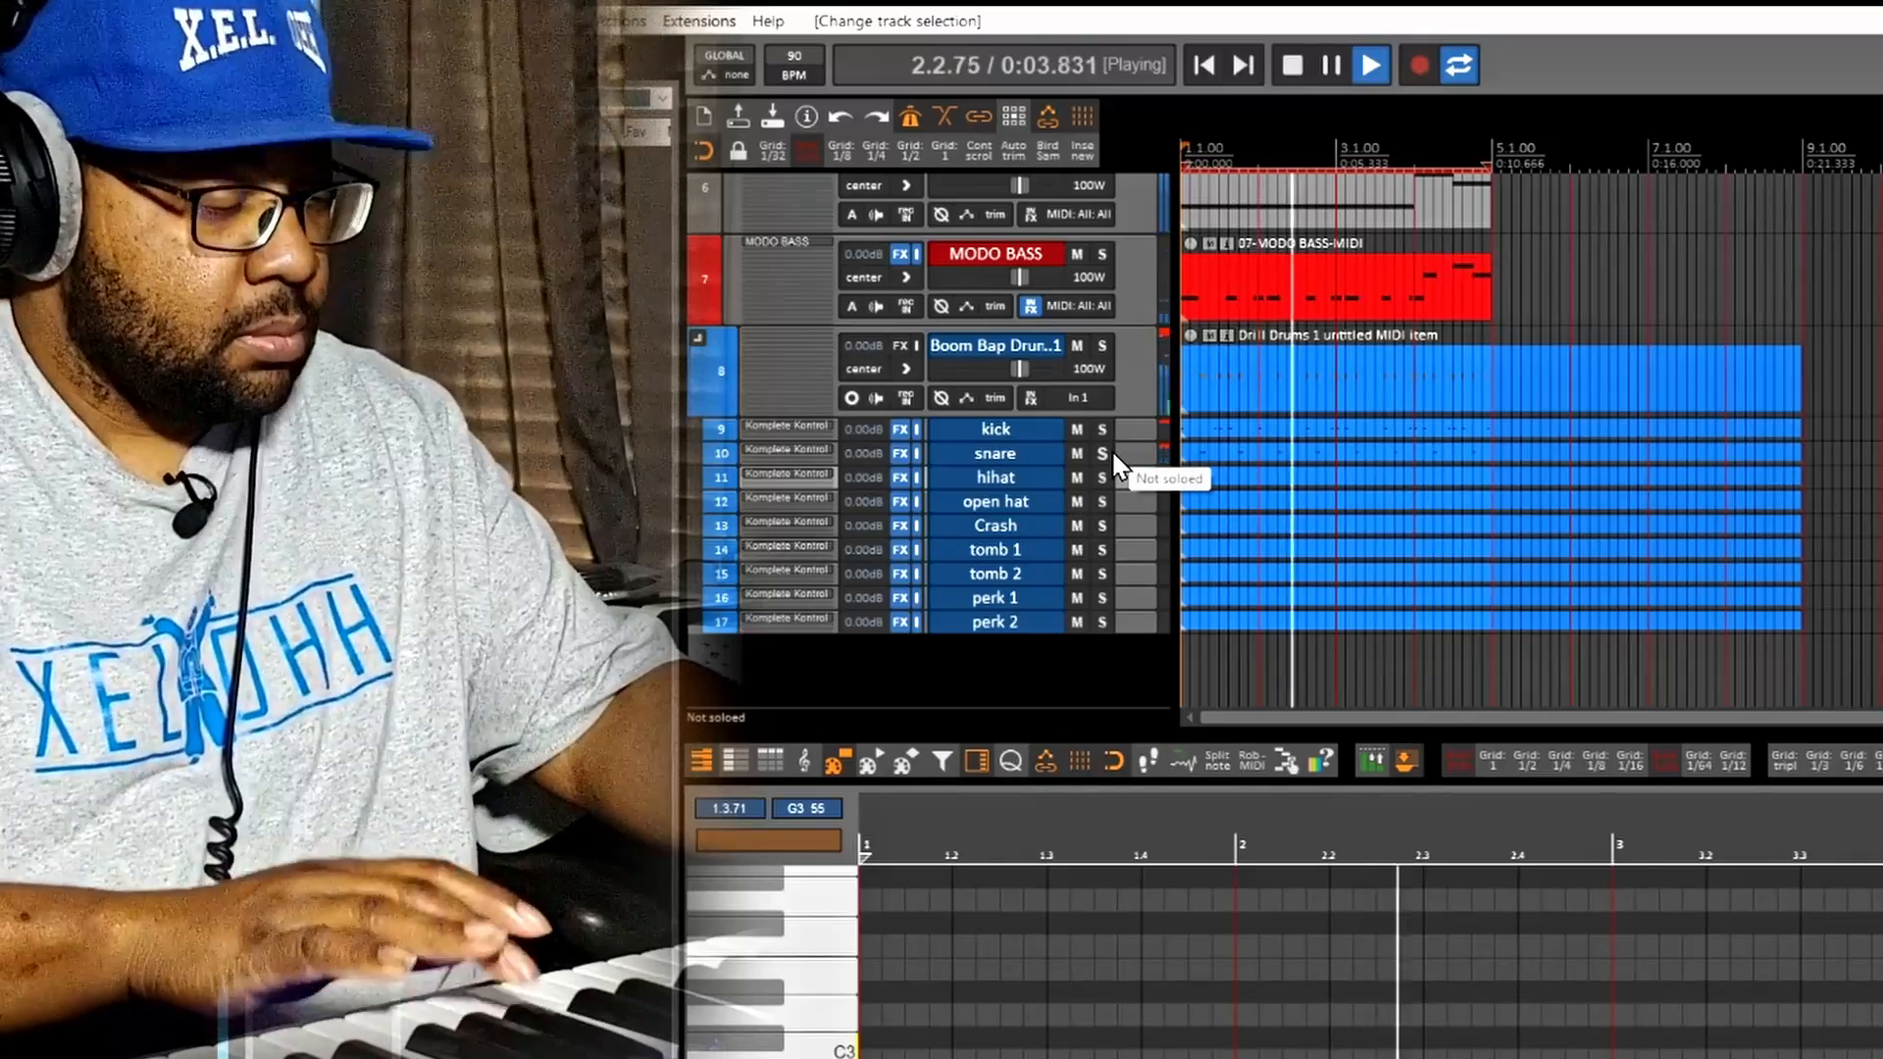
key("ctrl+r")
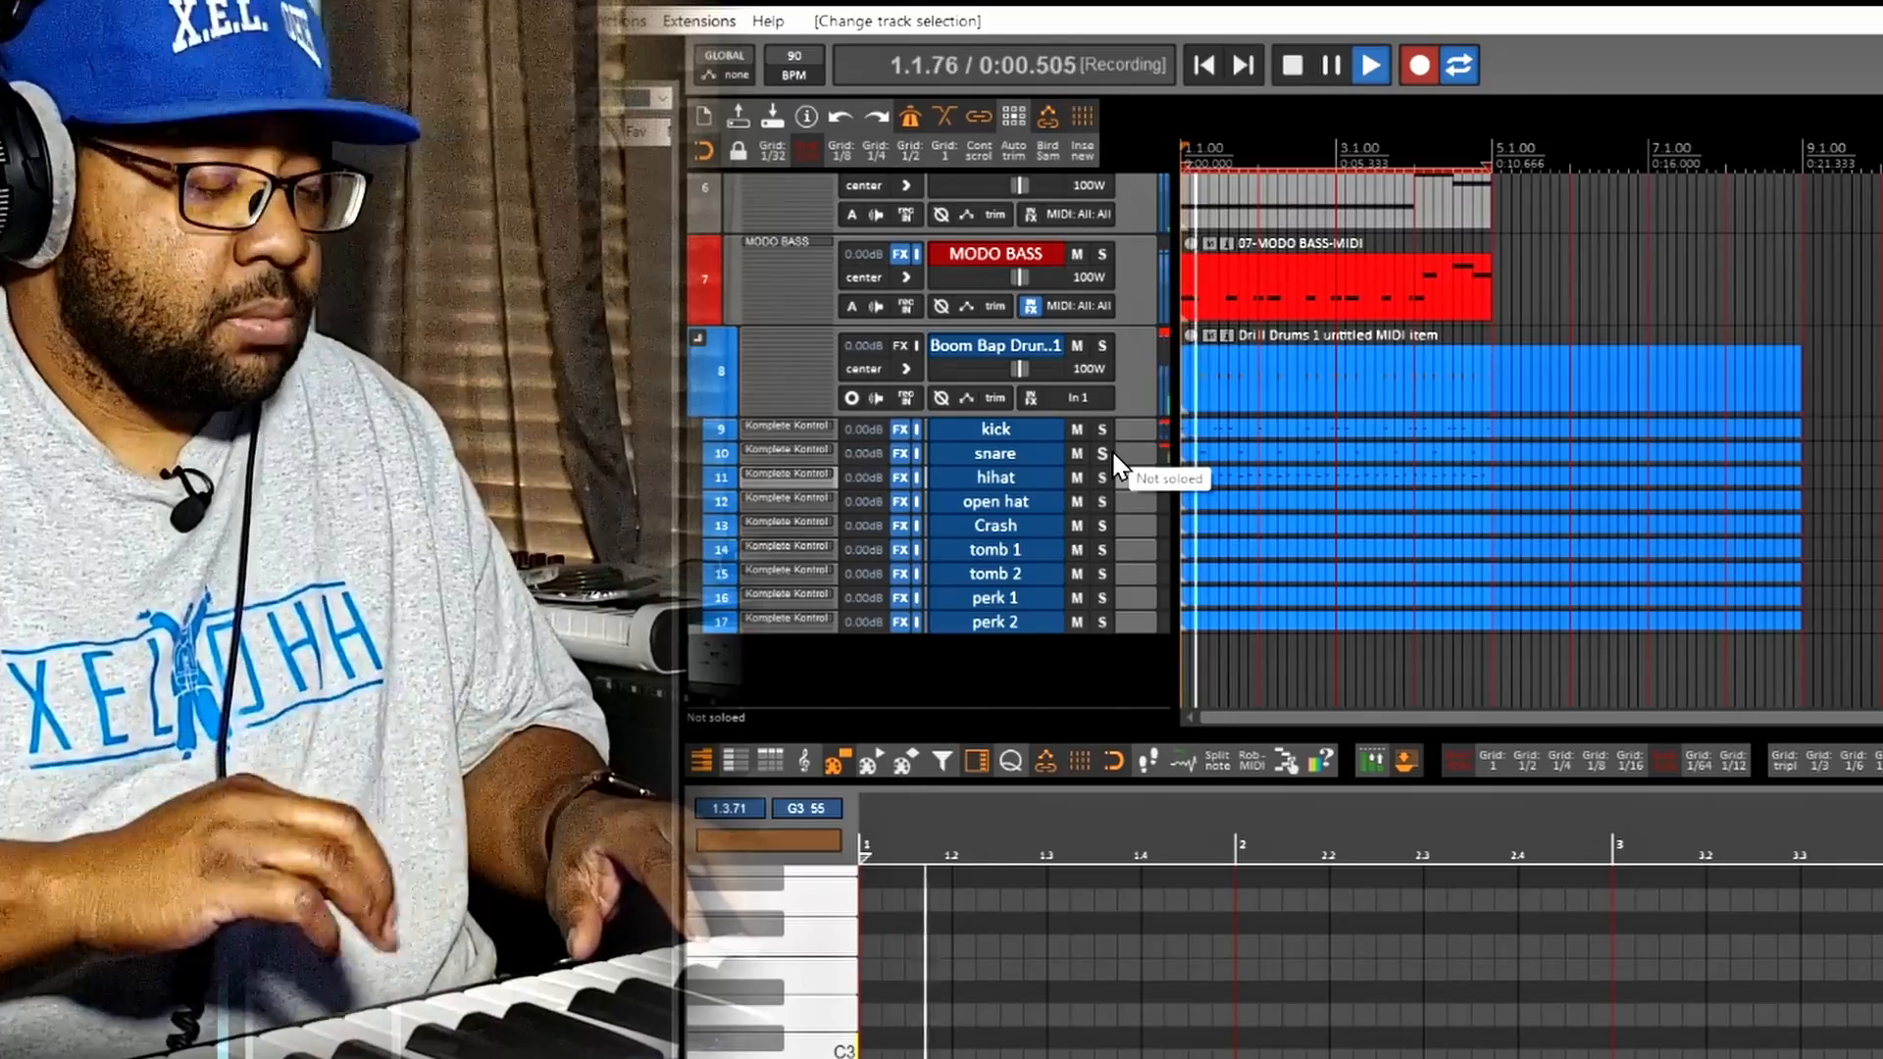
key("ctrl+r")
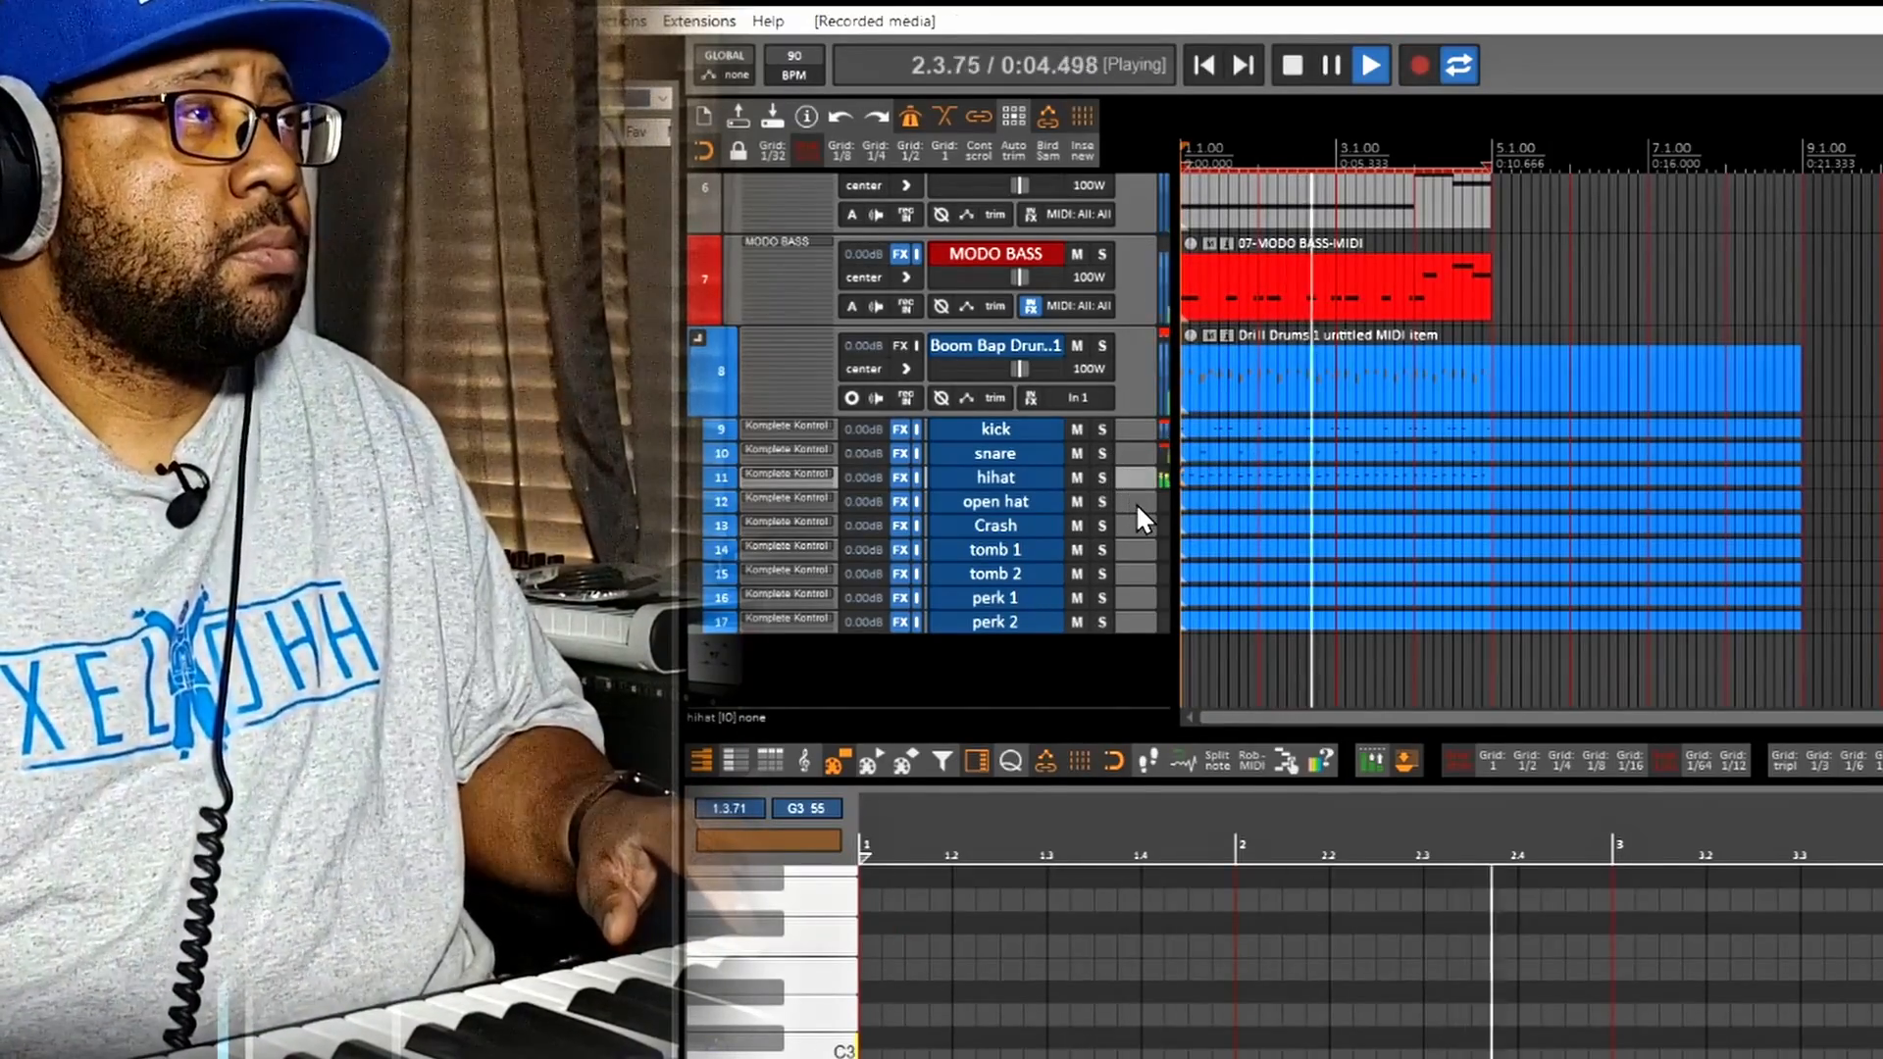
Step: Record open hat hits into the open hat track during loop playback
left_click(1136, 502)
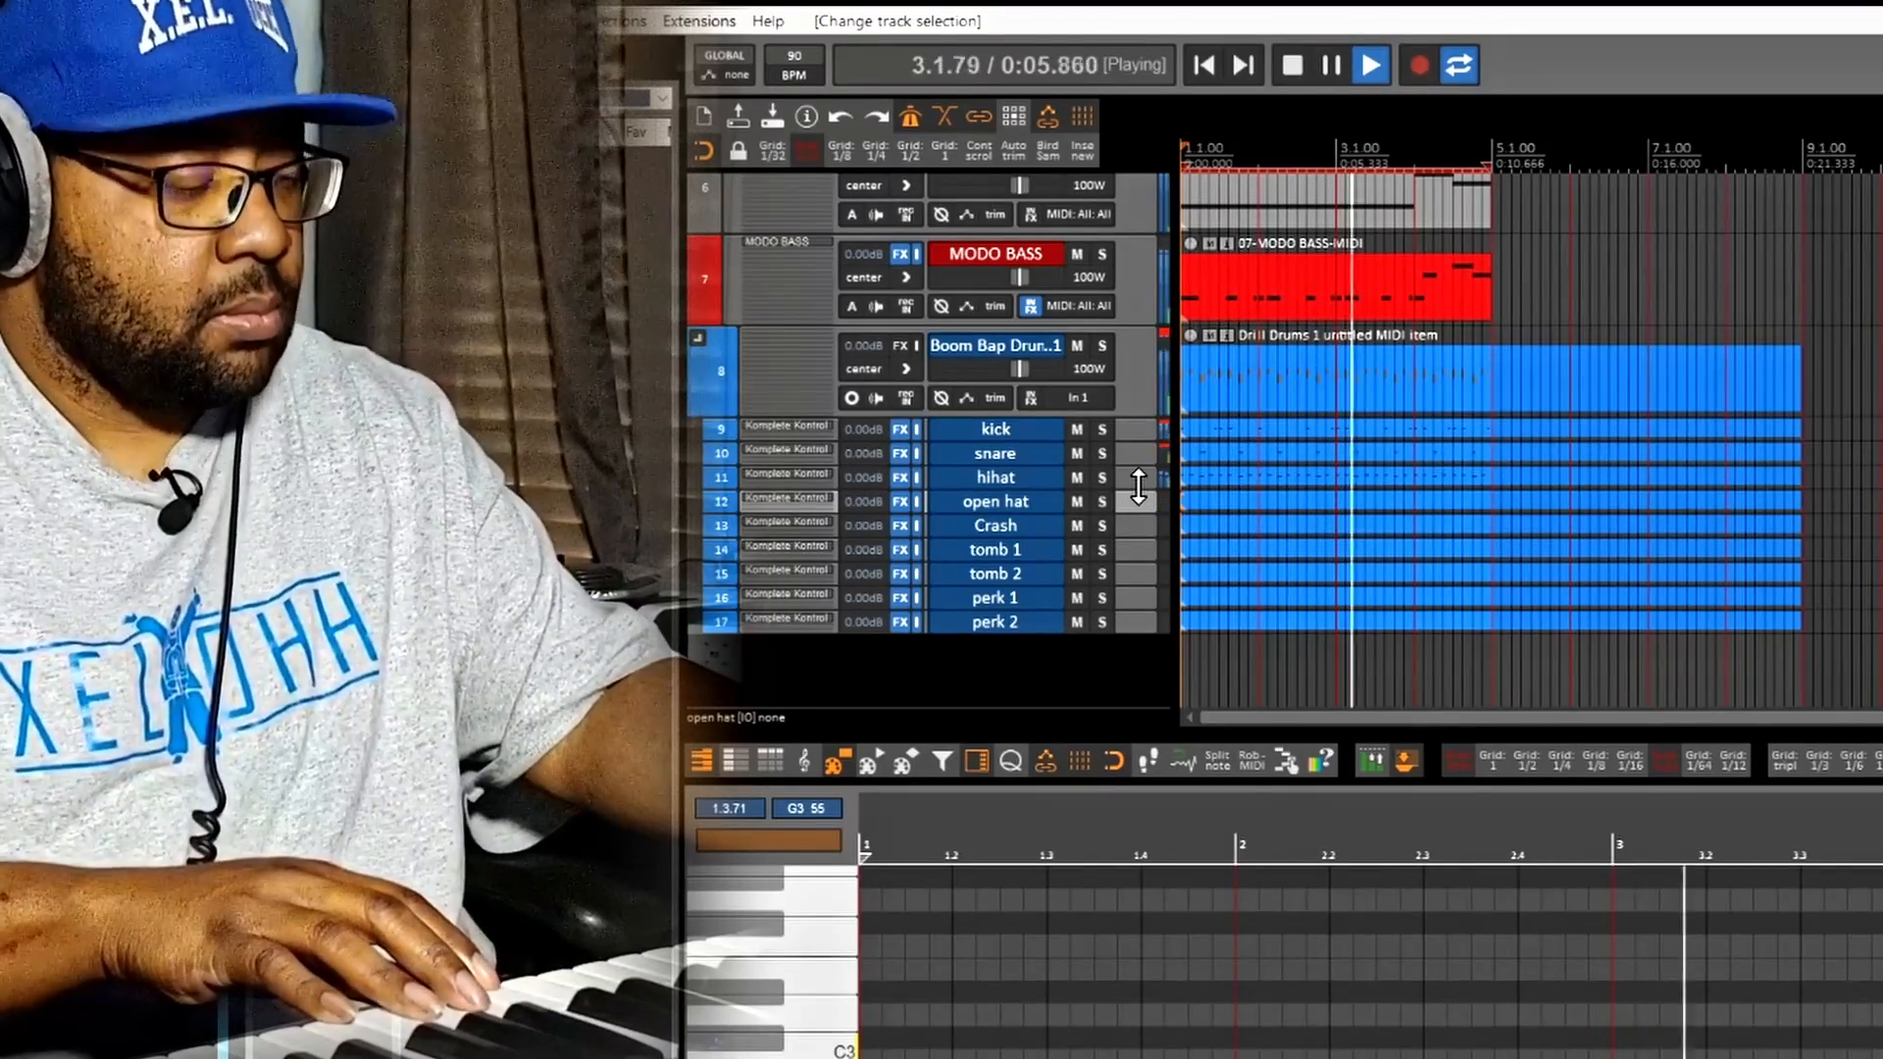
key("ctrl+r")
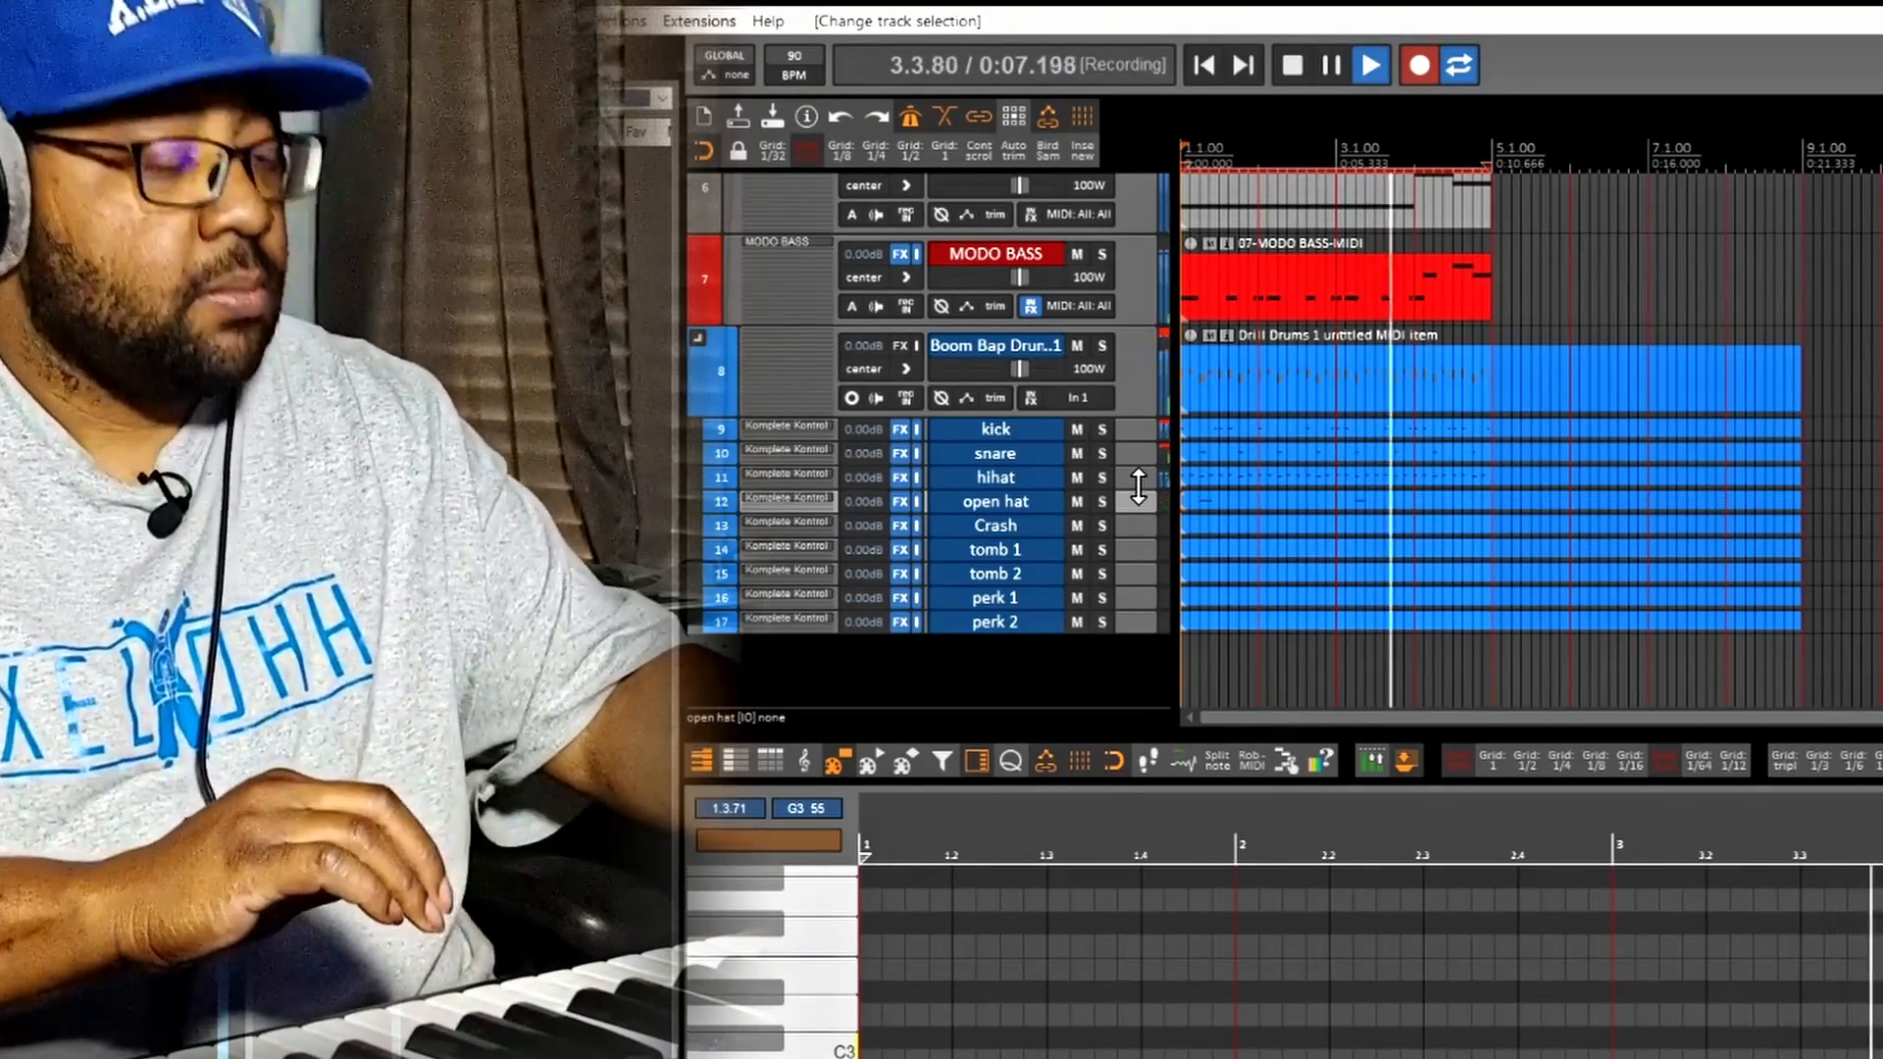
key("ctrl+r")
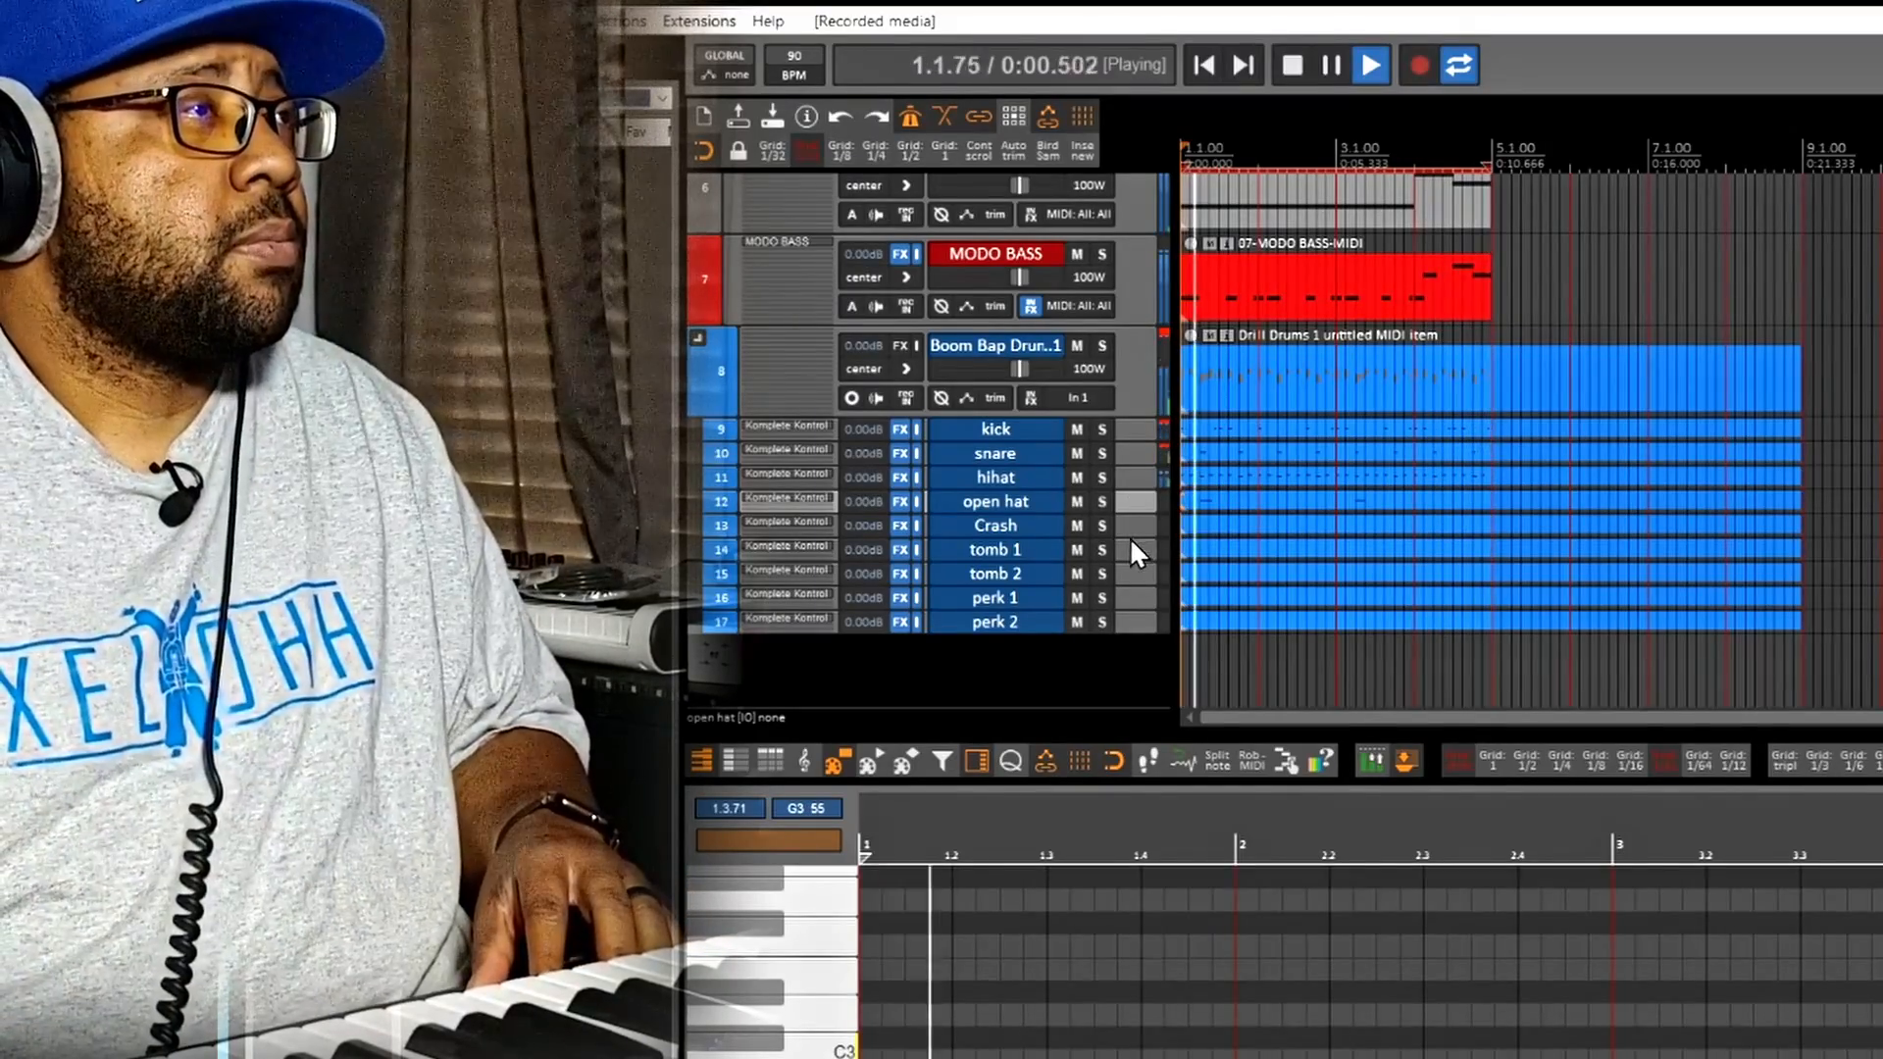
Step: Record tom hits into the tomb 1 track over the loop and stop playback
left_click(1121, 549)
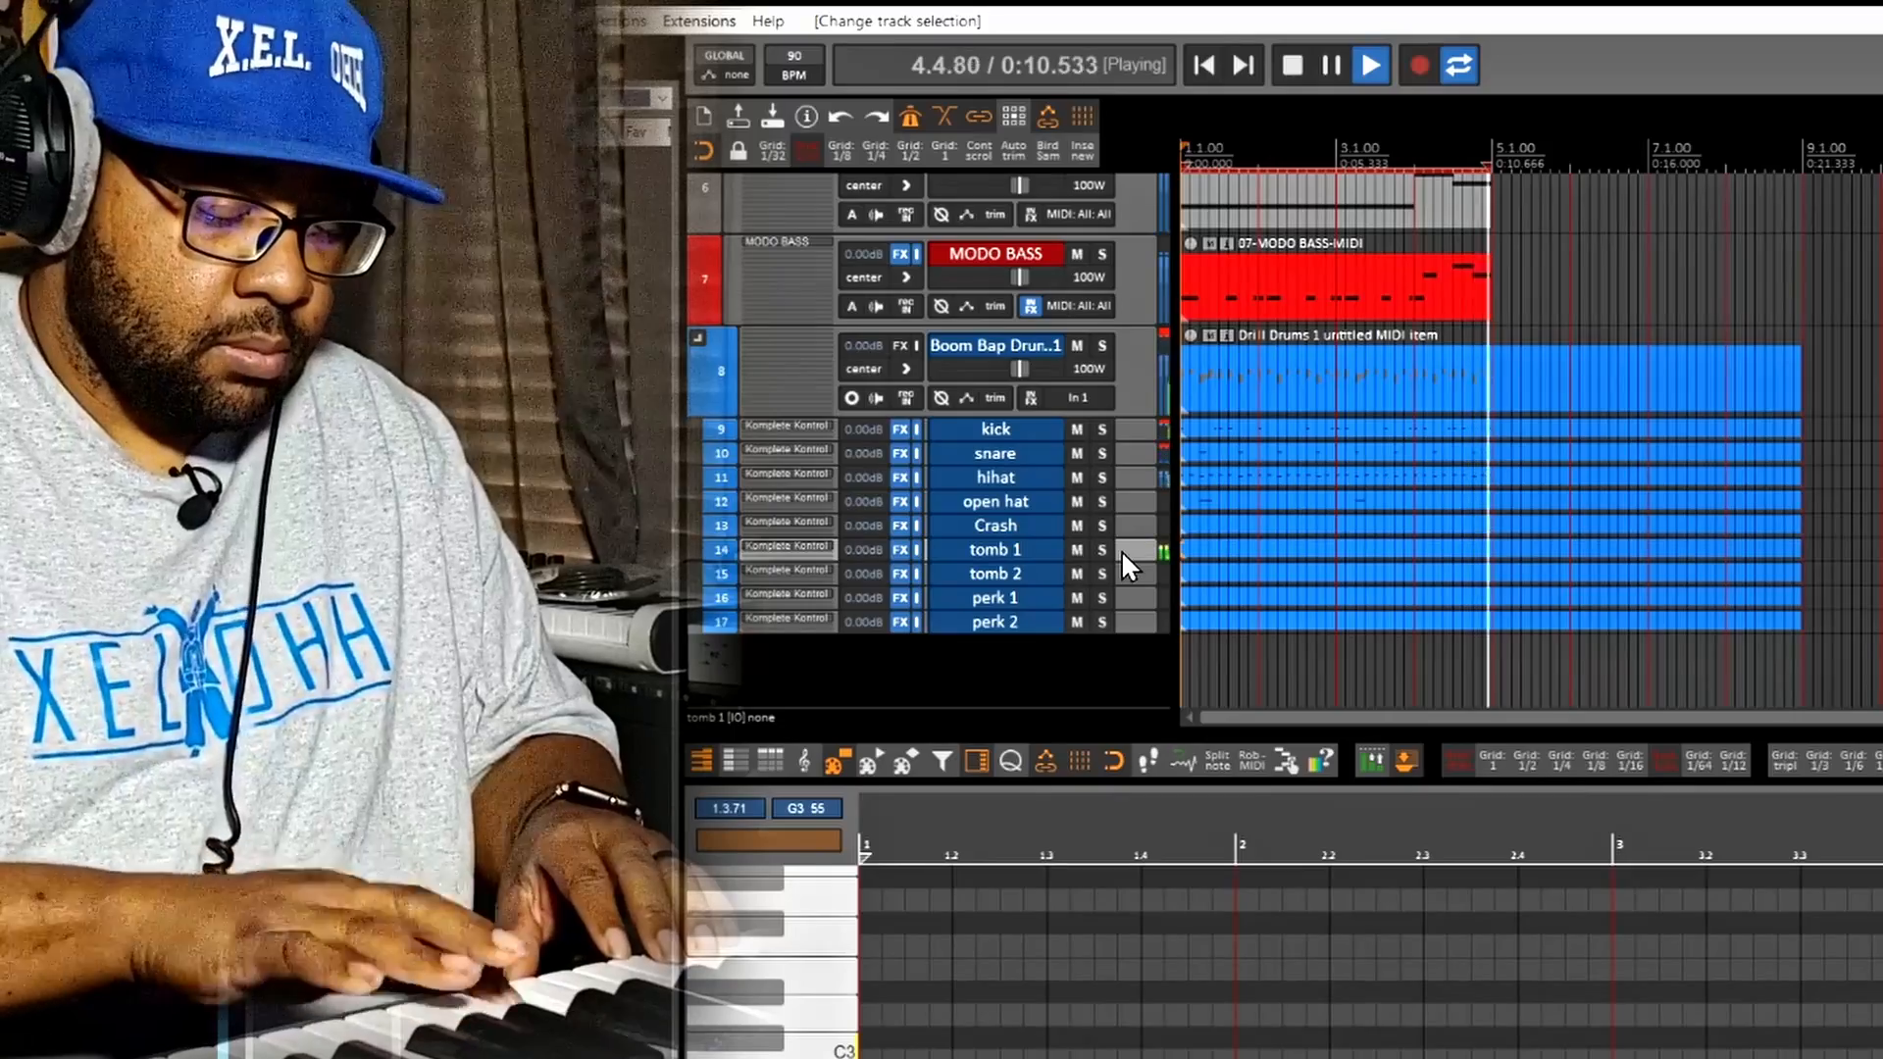
key("ctrl+r")
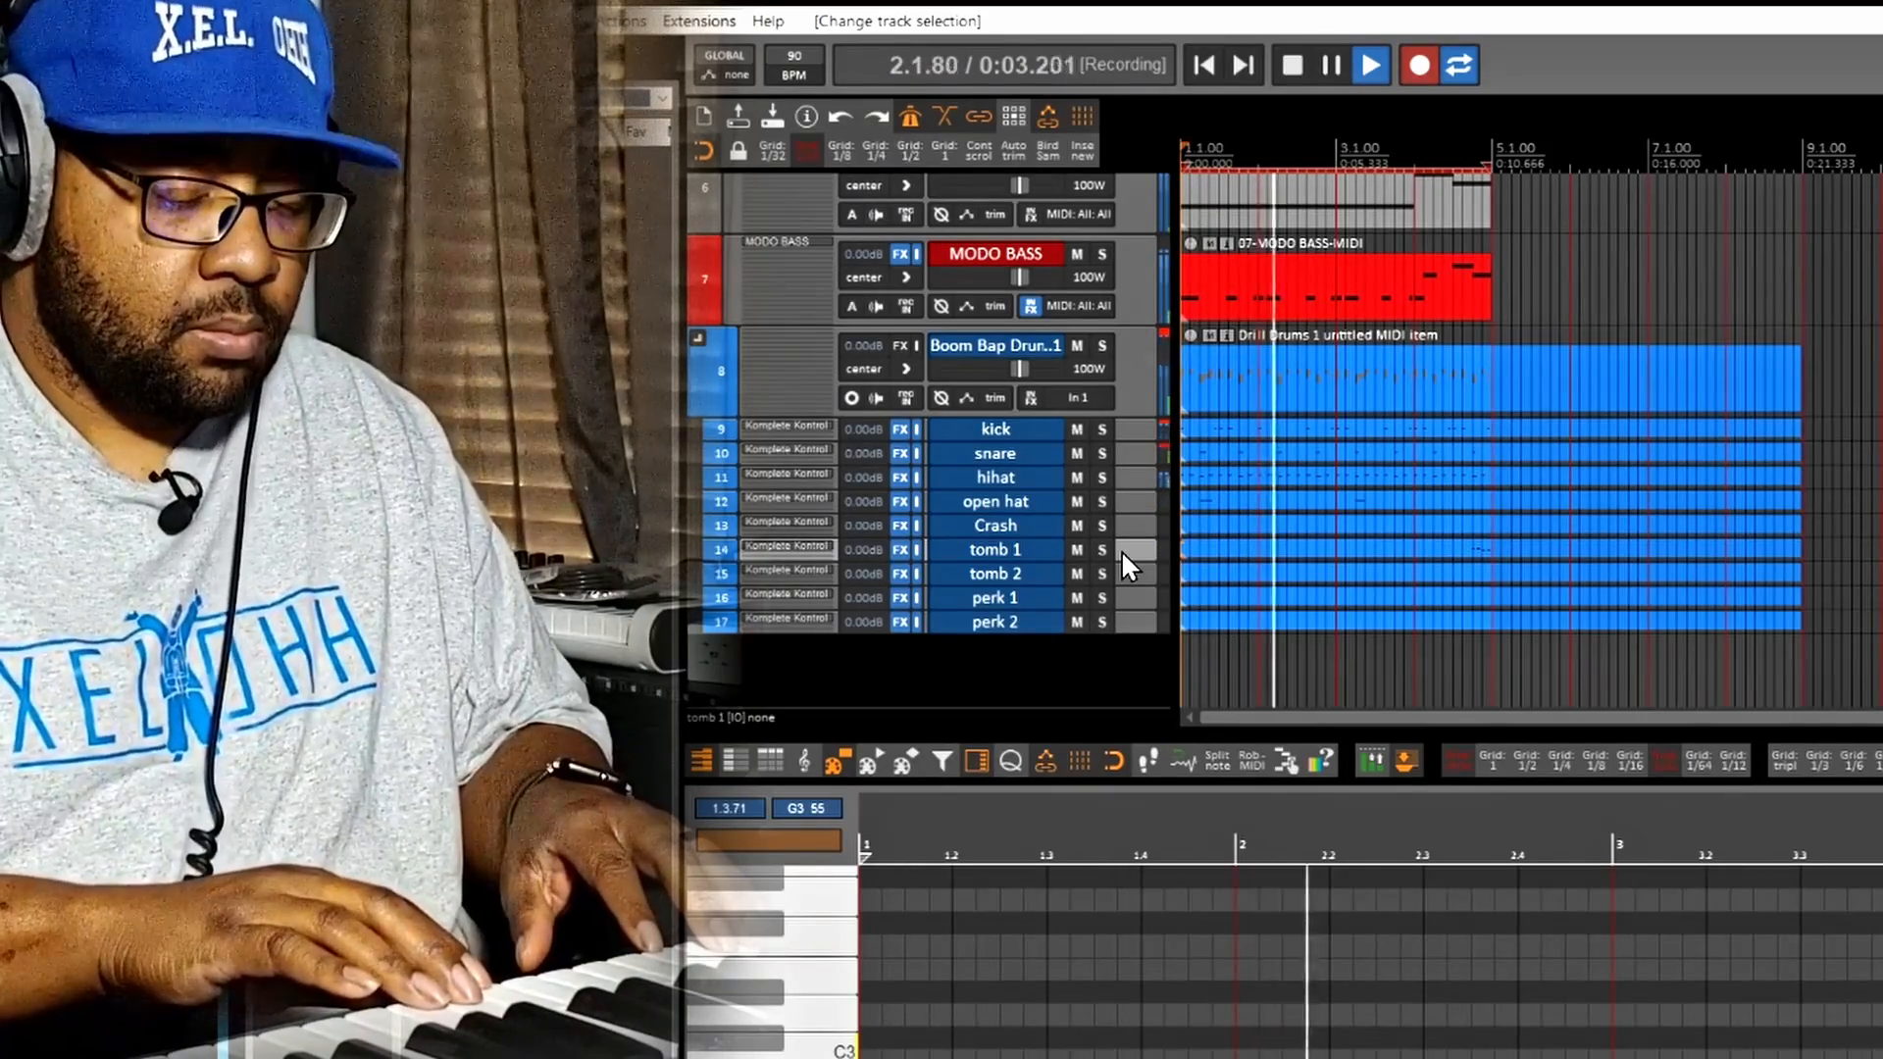
key("ctrl+r")
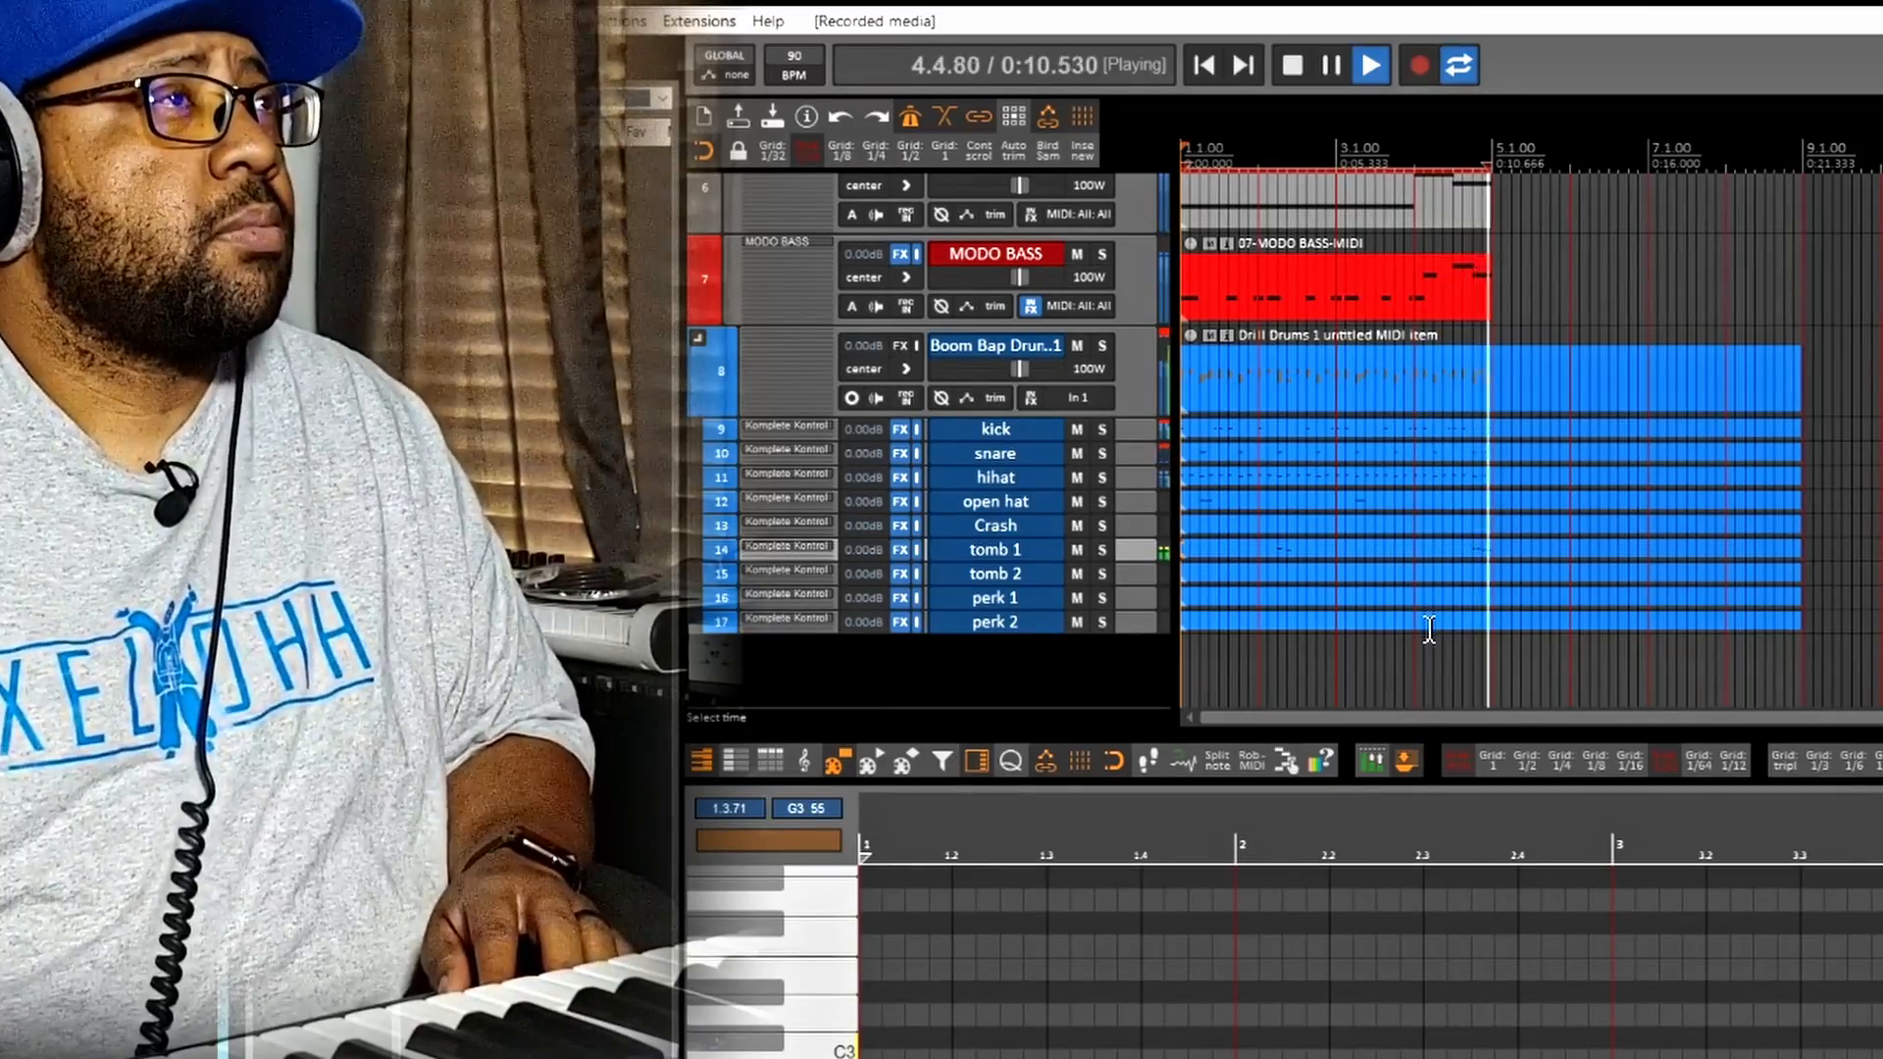
key("space")
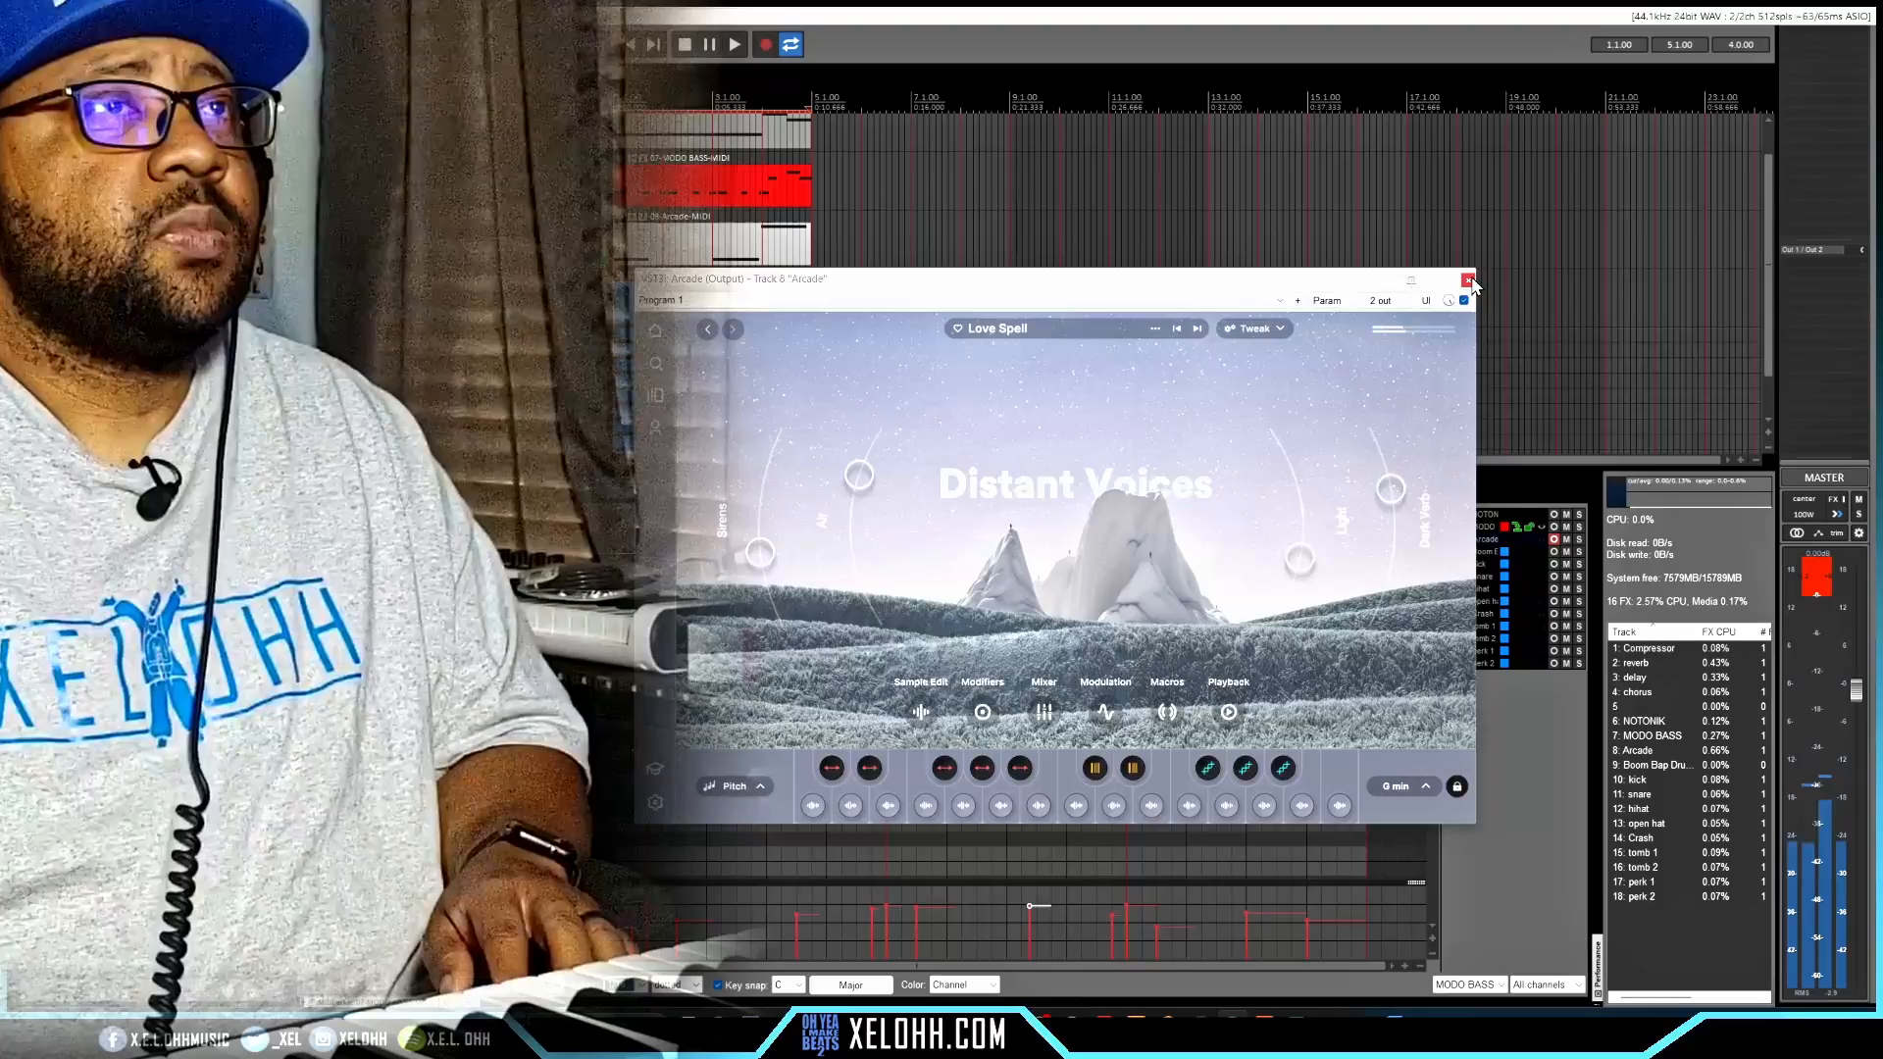
Step: Close the Arcade instrument window and view the Cymatics Origin effect on the folder track above NOTONIK
left_click(1468, 281)
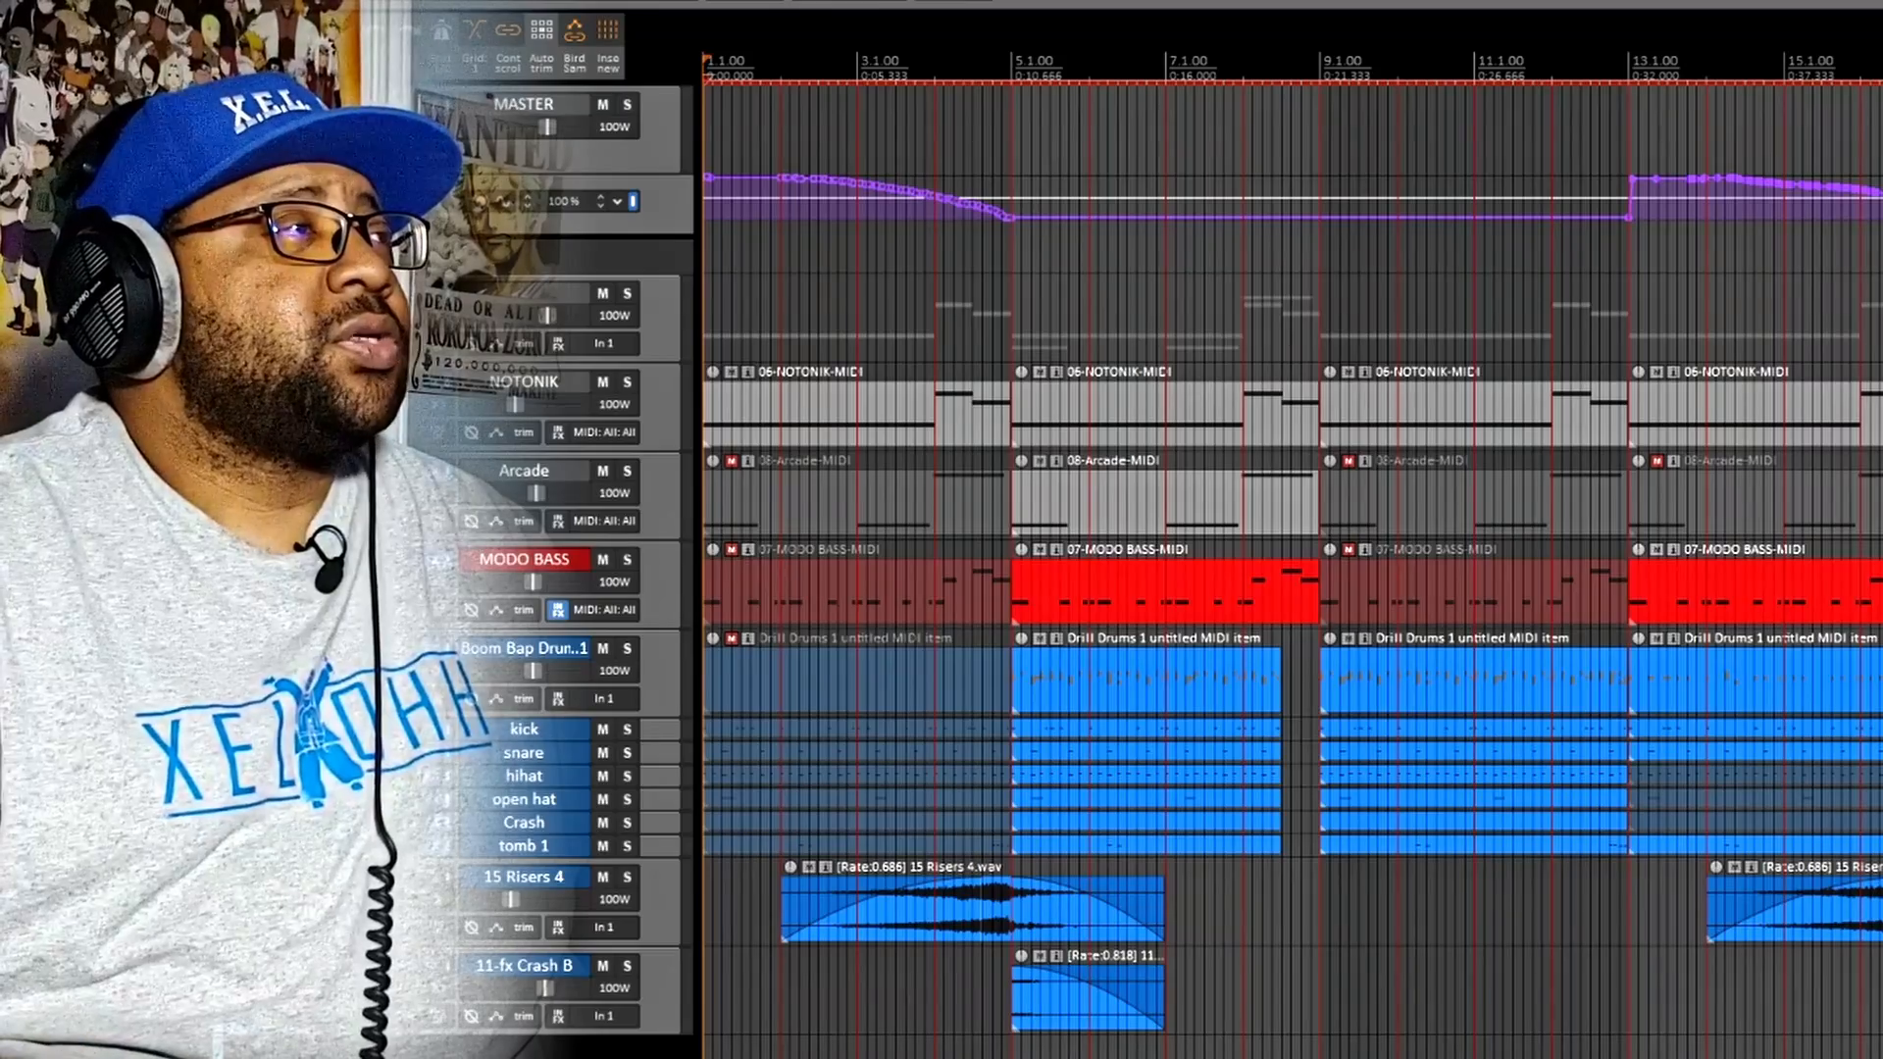
left_click(450, 294)
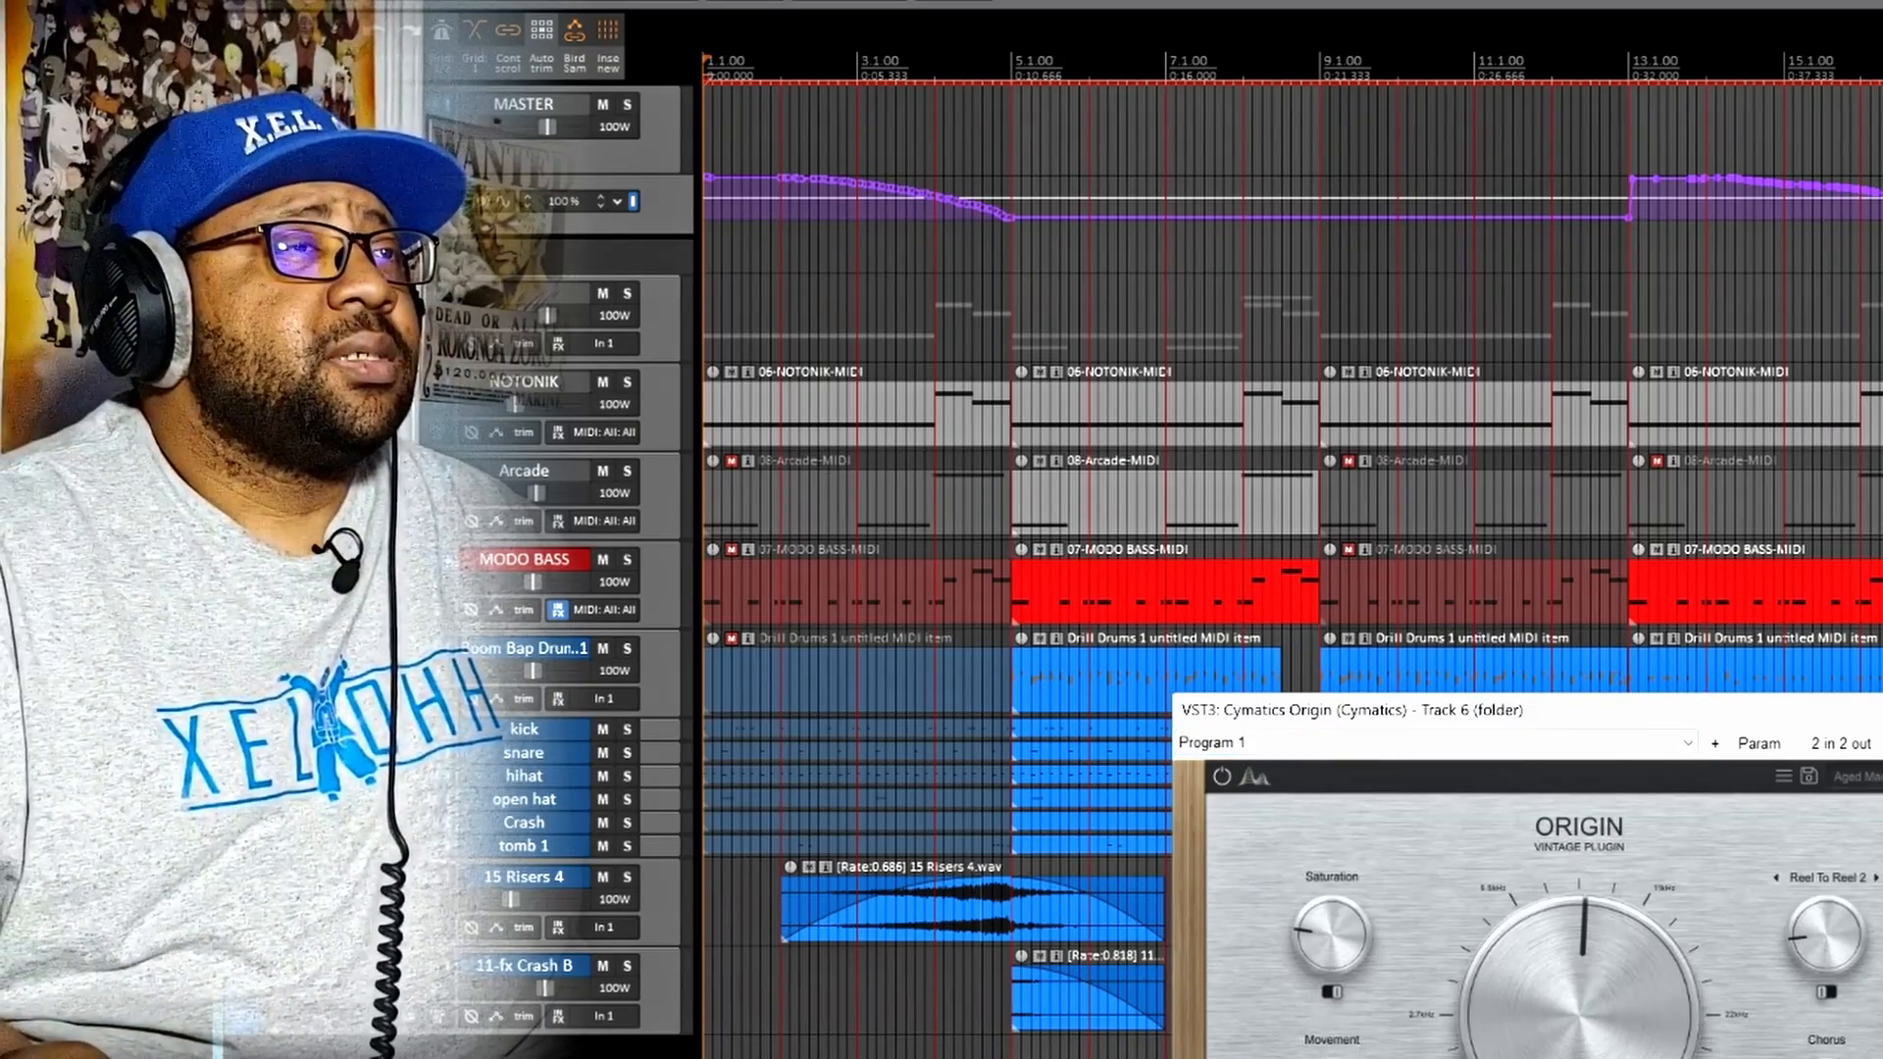
key("Escape")
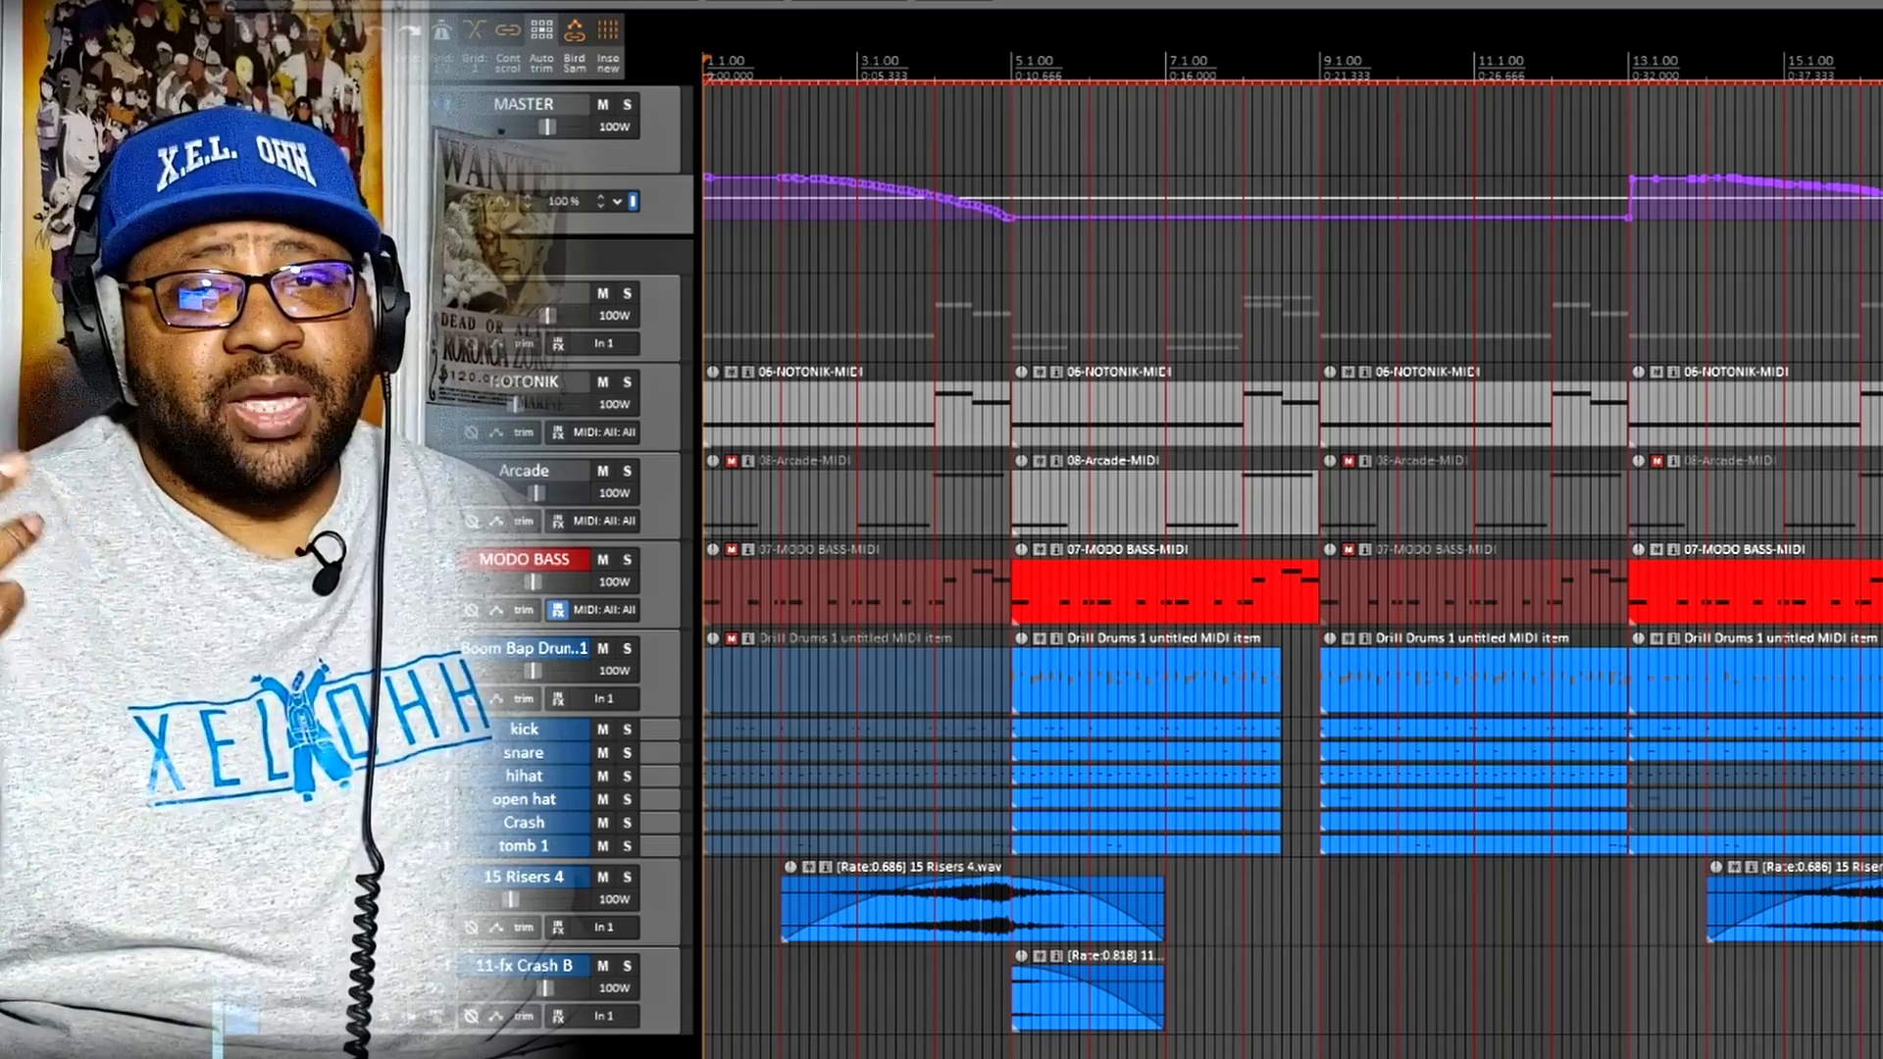
key("space")
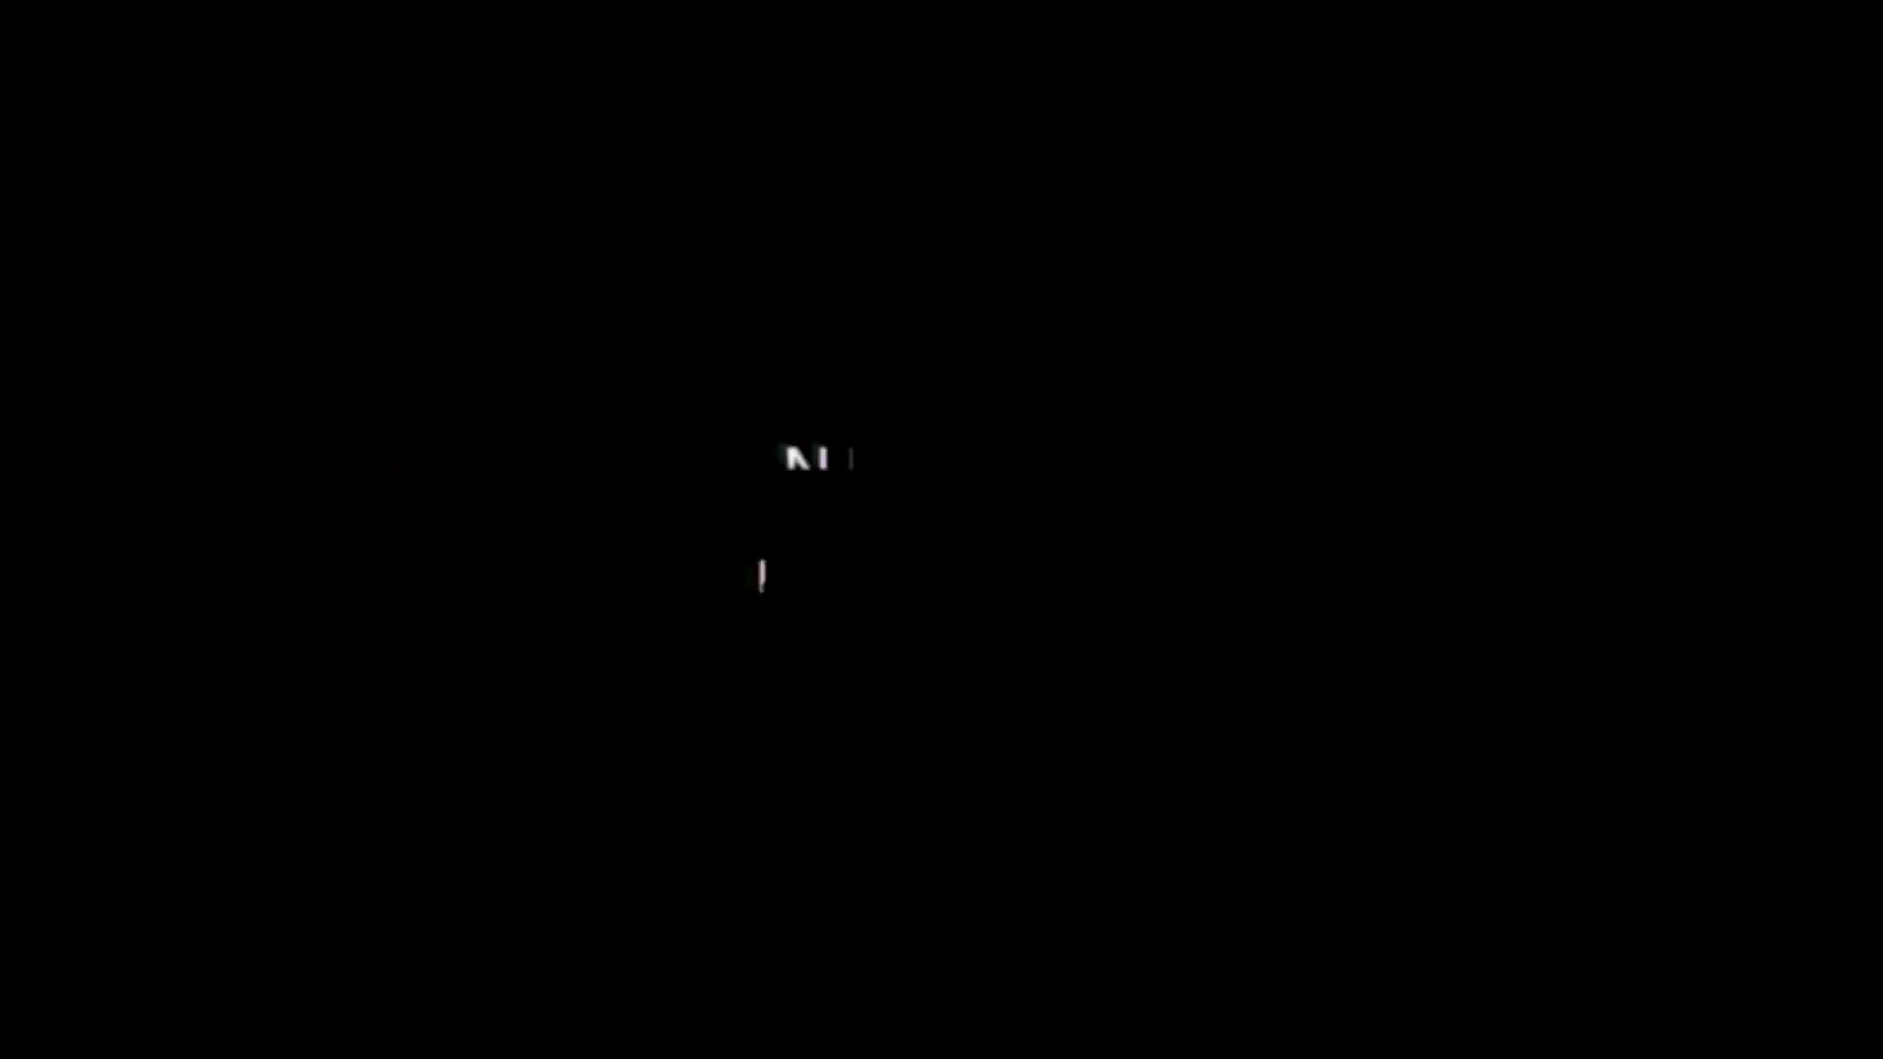